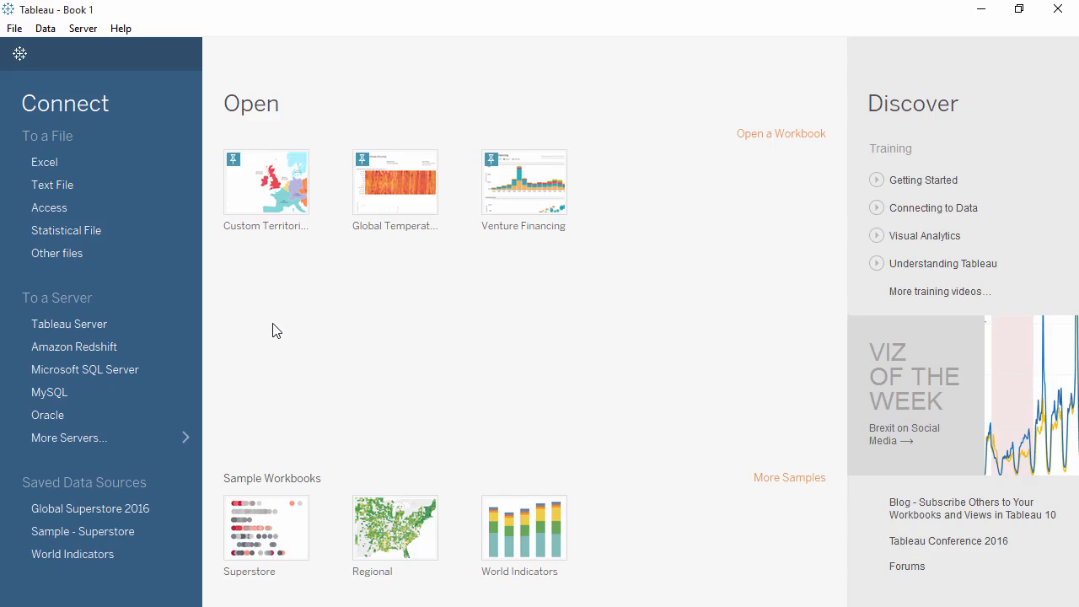
click(135, 438)
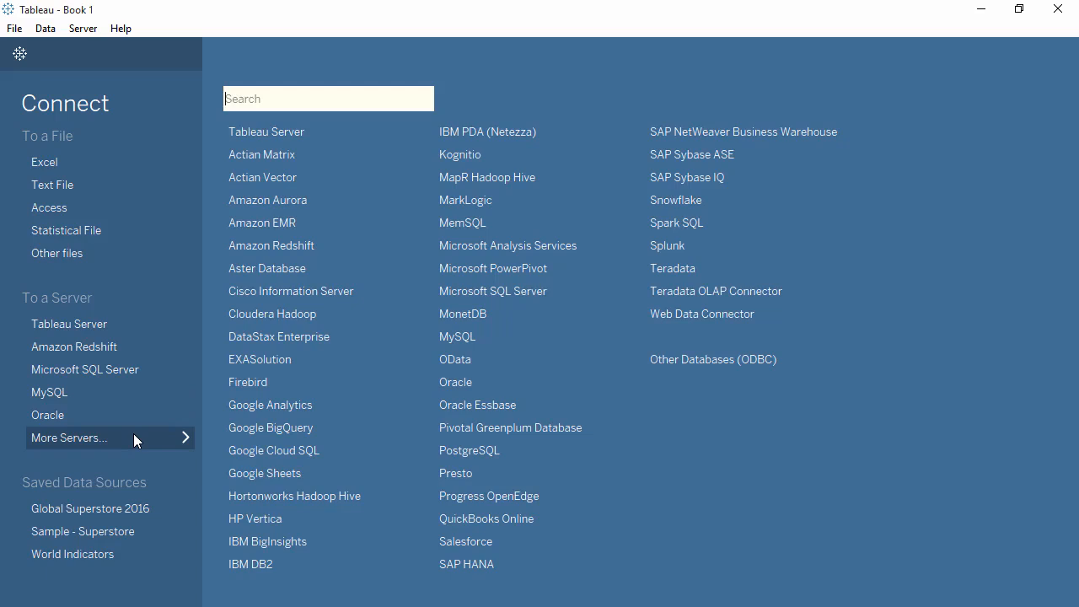
click(133, 433)
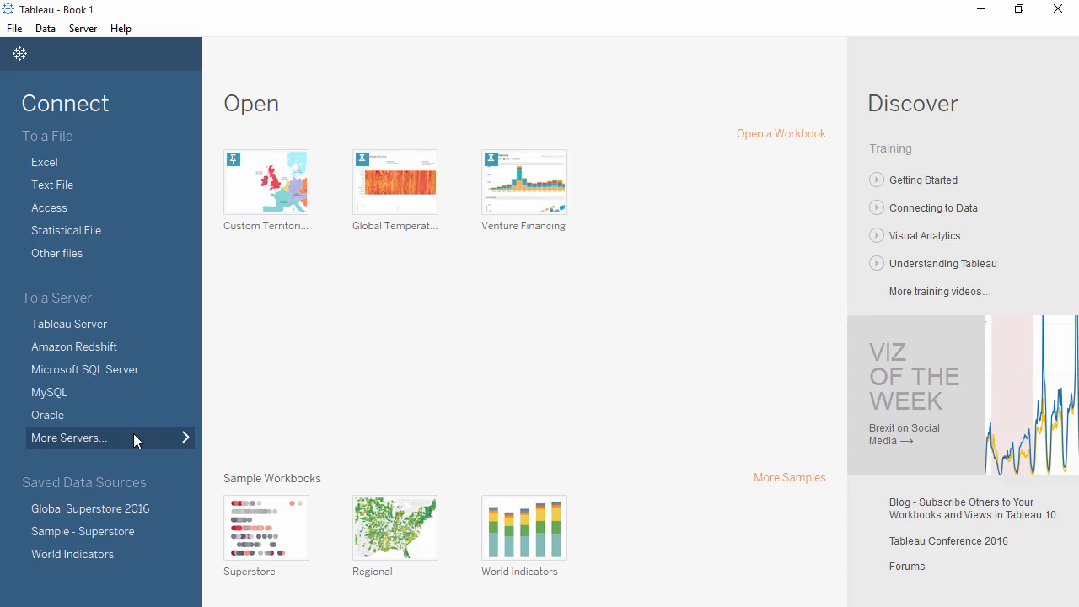
click(981, 10)
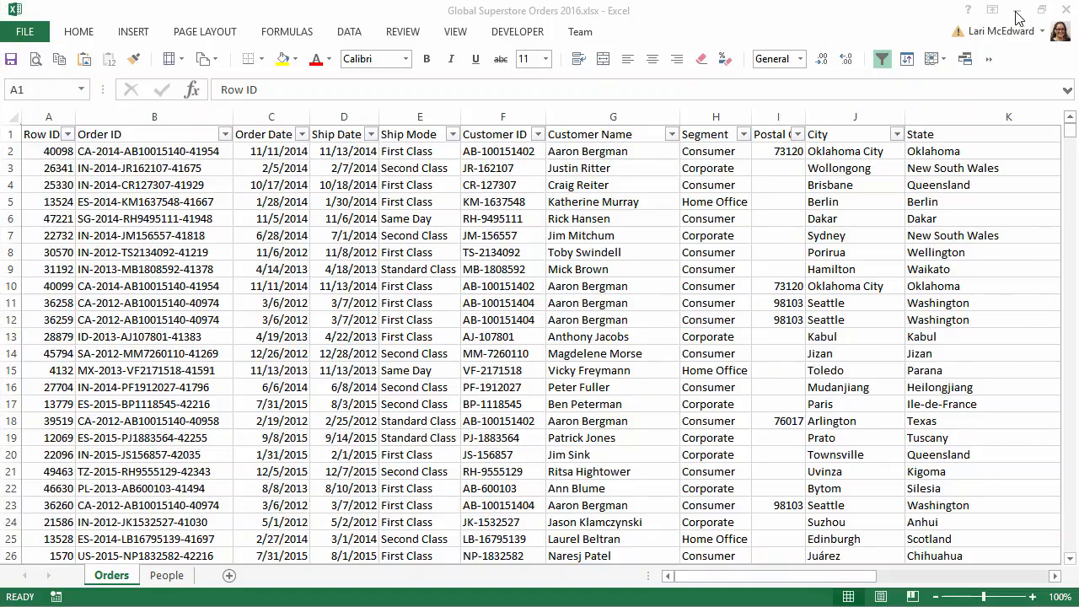
click(1017, 12)
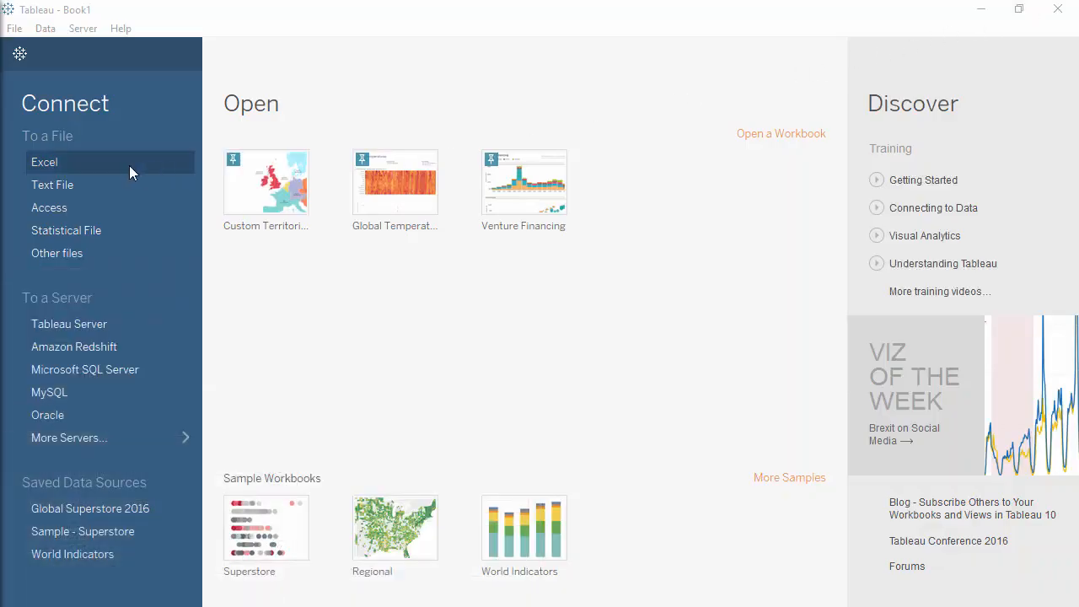
Step: Connect to the Excel workbook Global Superstore Orders 2016.xlsx
click(129, 172)
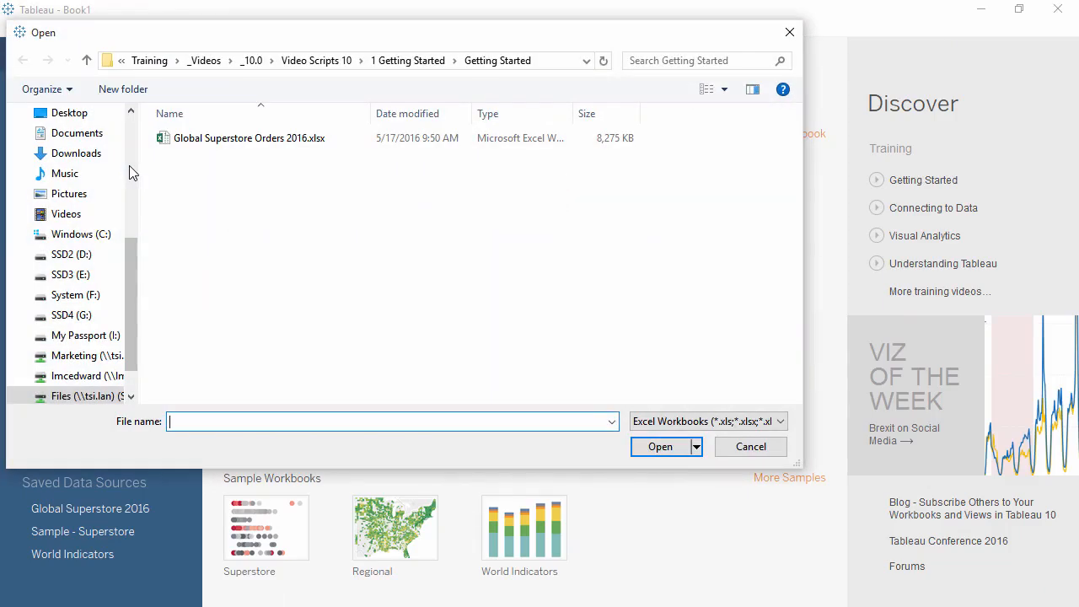
double_click(228, 143)
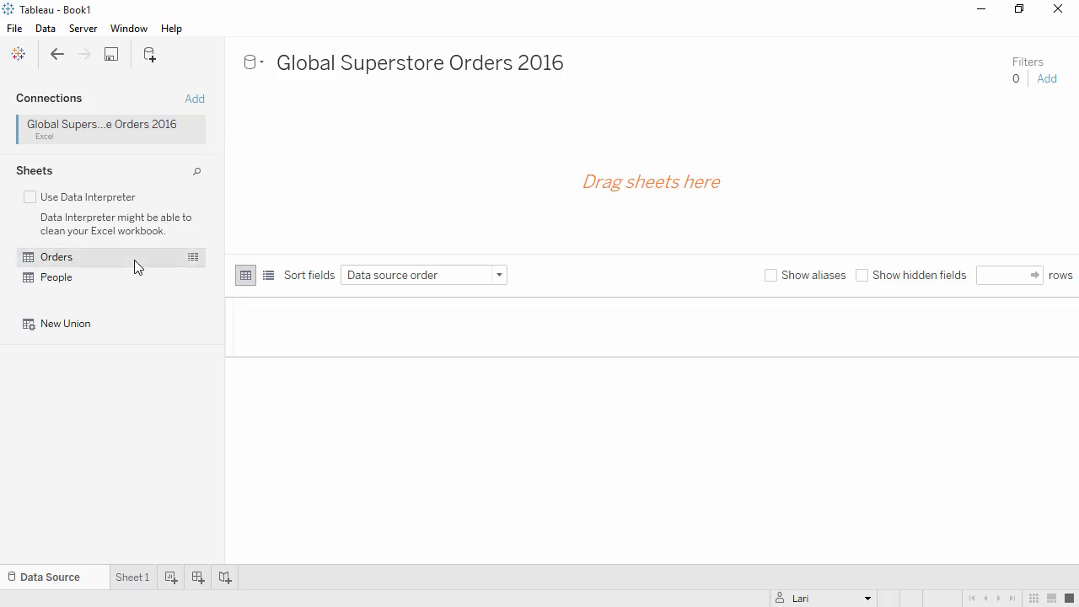
Step: Add the Orders sheet to the data source canvas
drag(134, 260, 310, 191)
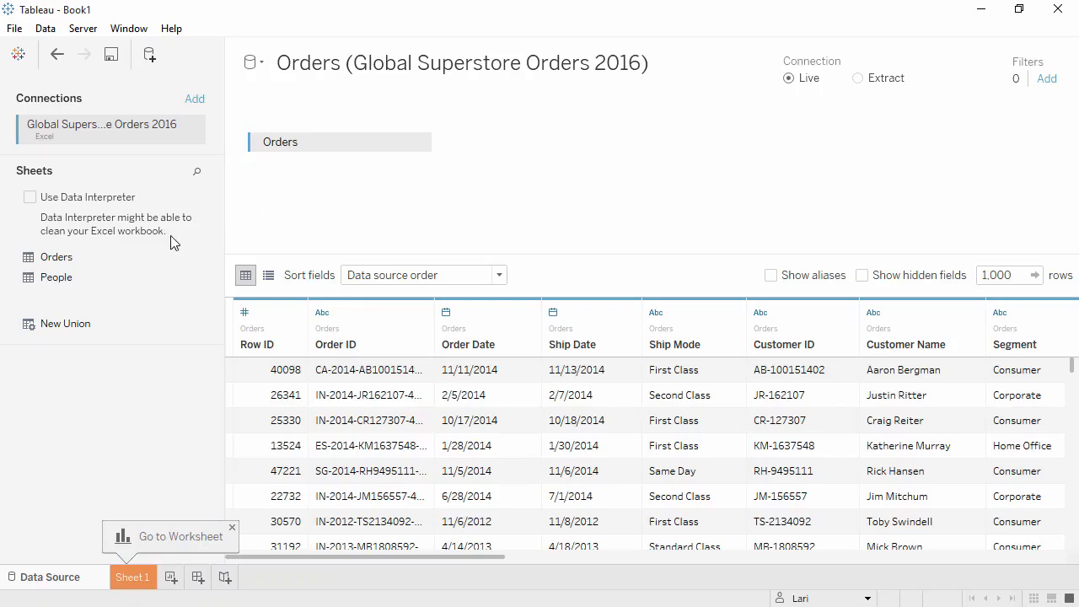
drag(133, 276, 475, 193)
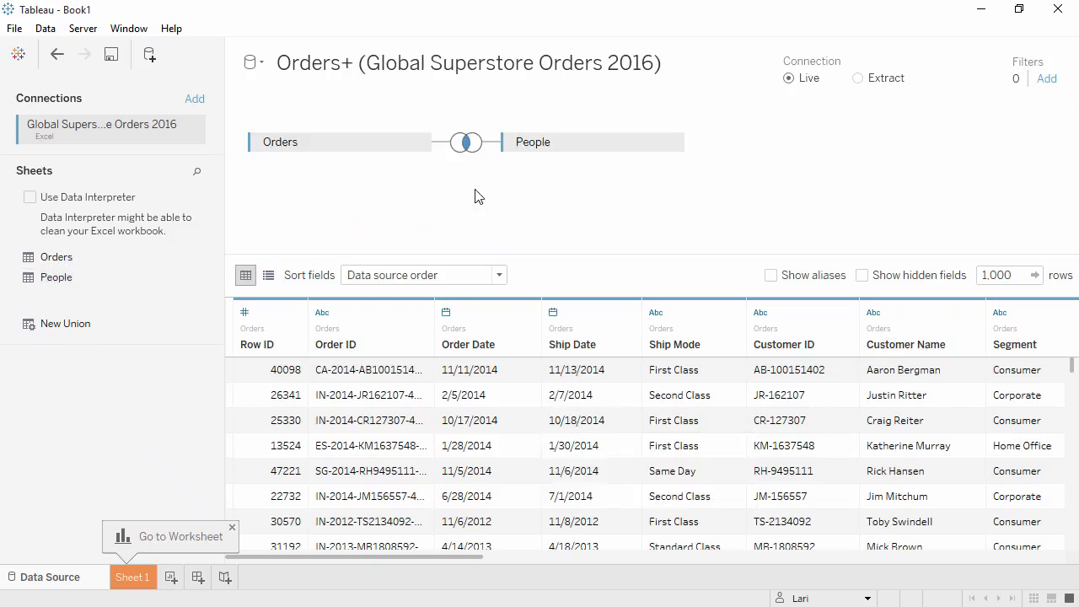
click(670, 143)
click(698, 224)
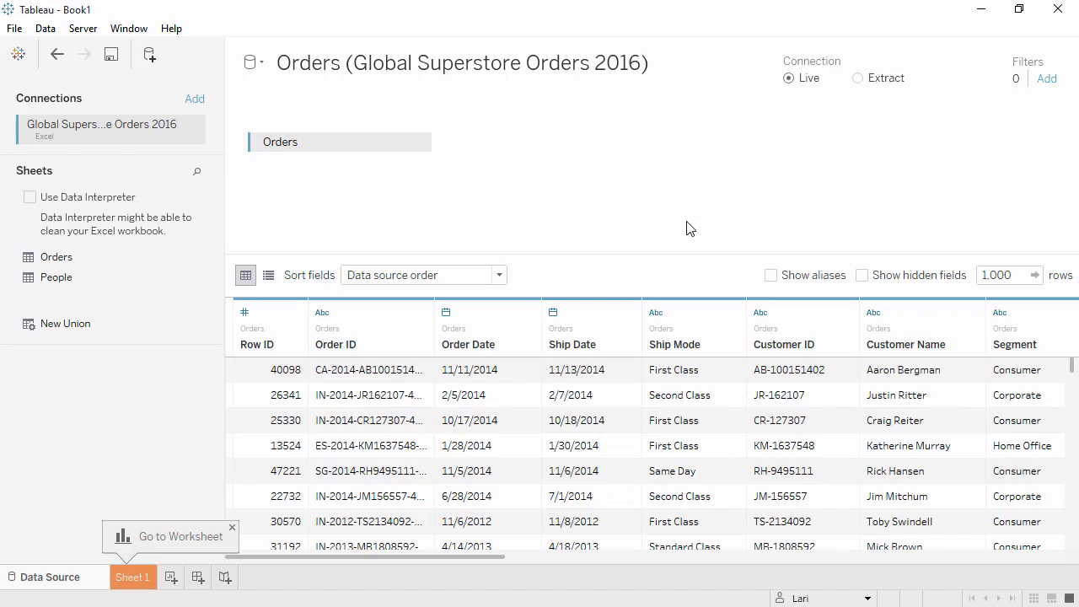
Step: Add the text file Global Superstore Returns 2016.csv as a second connection joined to Orders
click(193, 101)
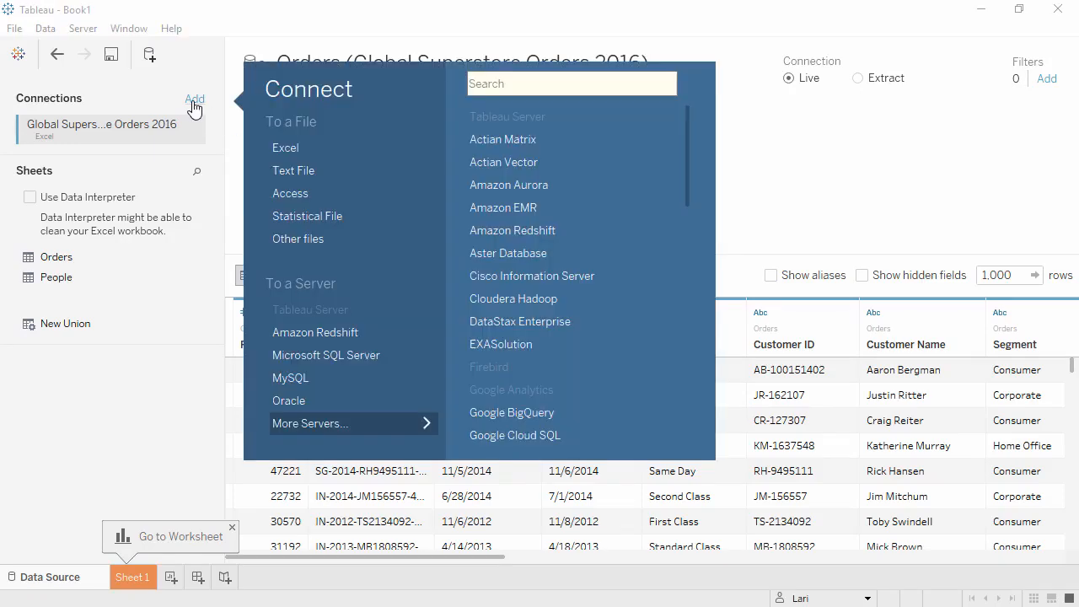
click(291, 171)
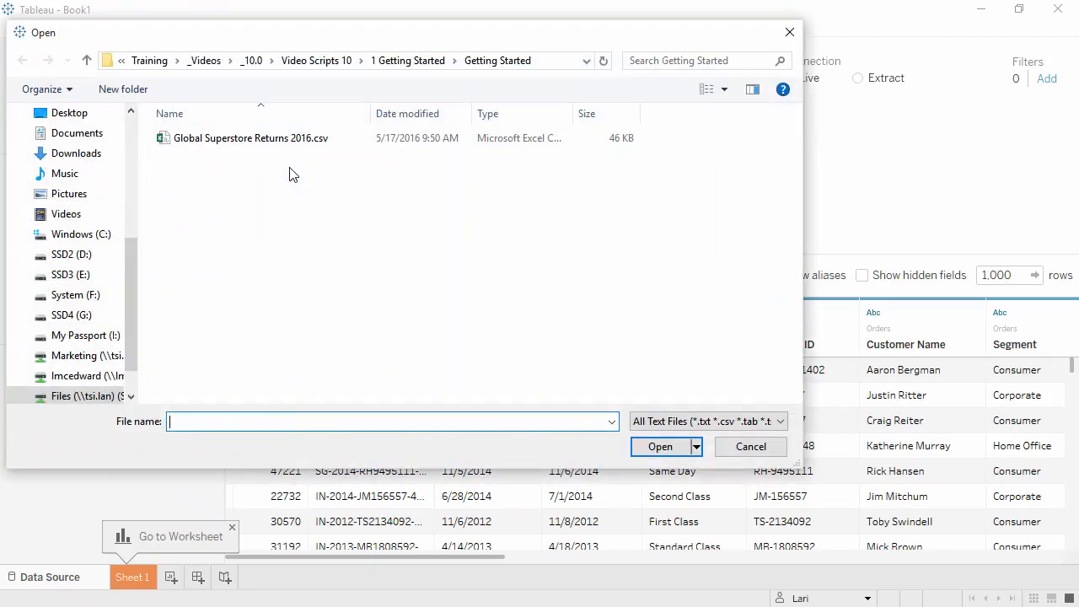
double_click(285, 139)
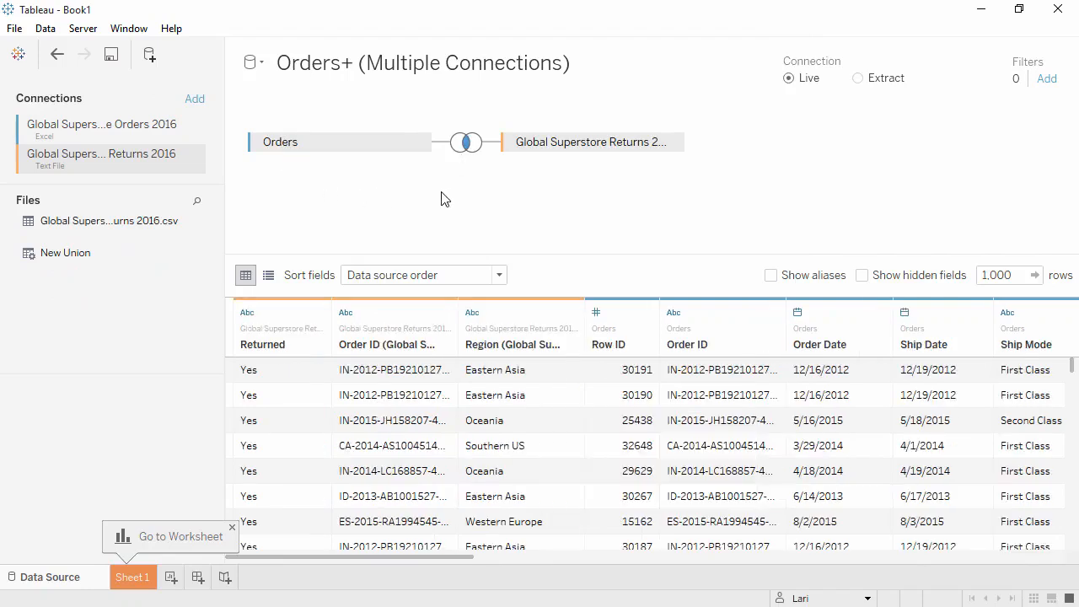
Step: Change the join between Orders and the returns file to a Left join on Order ID
click(469, 148)
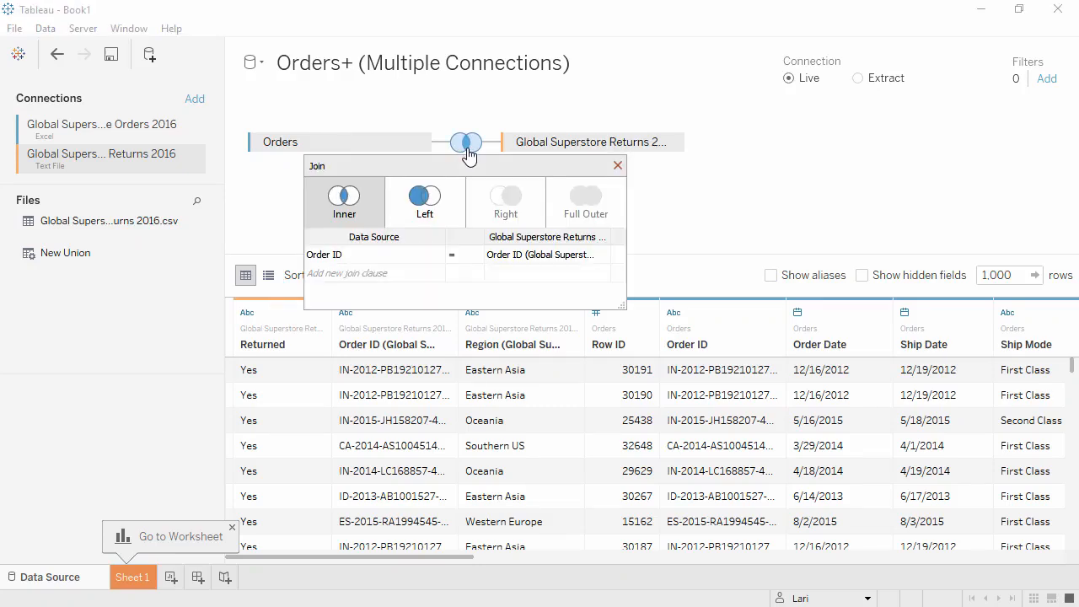
click(453, 204)
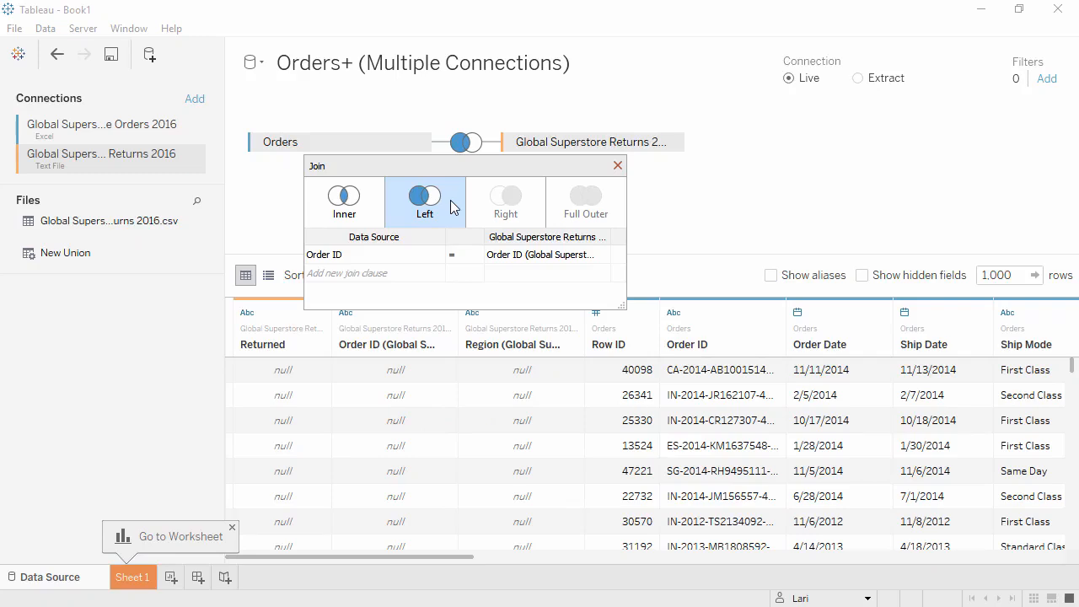
mouse_move(432, 261)
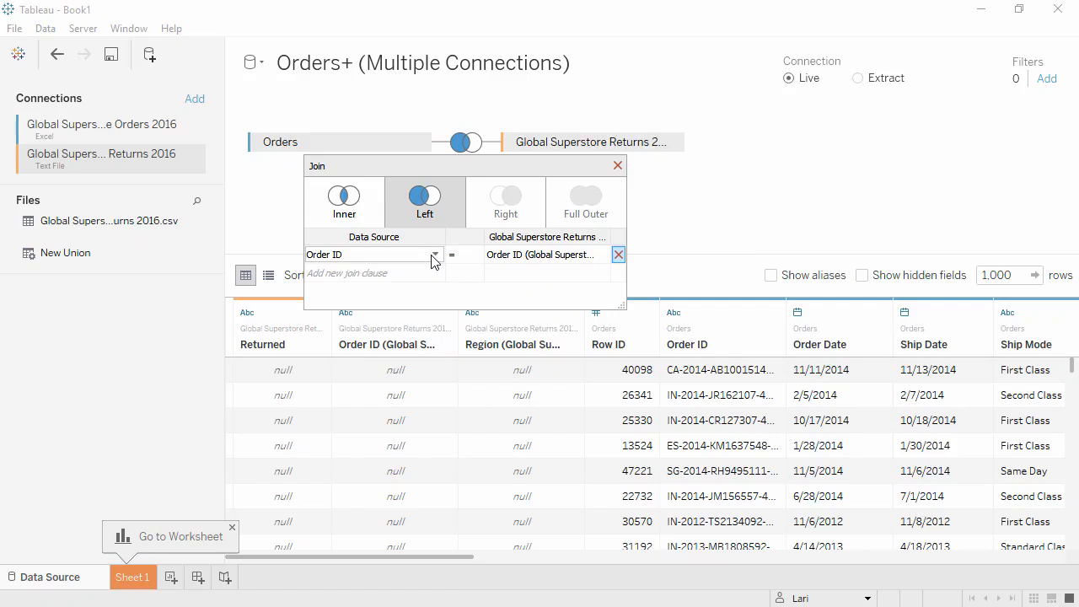
click(436, 257)
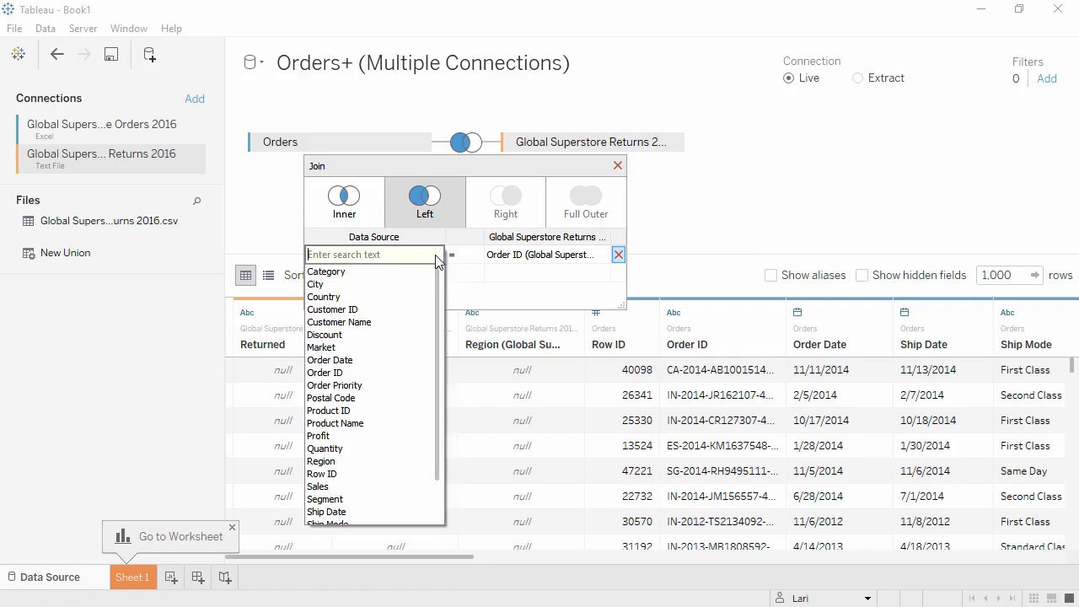
click(436, 246)
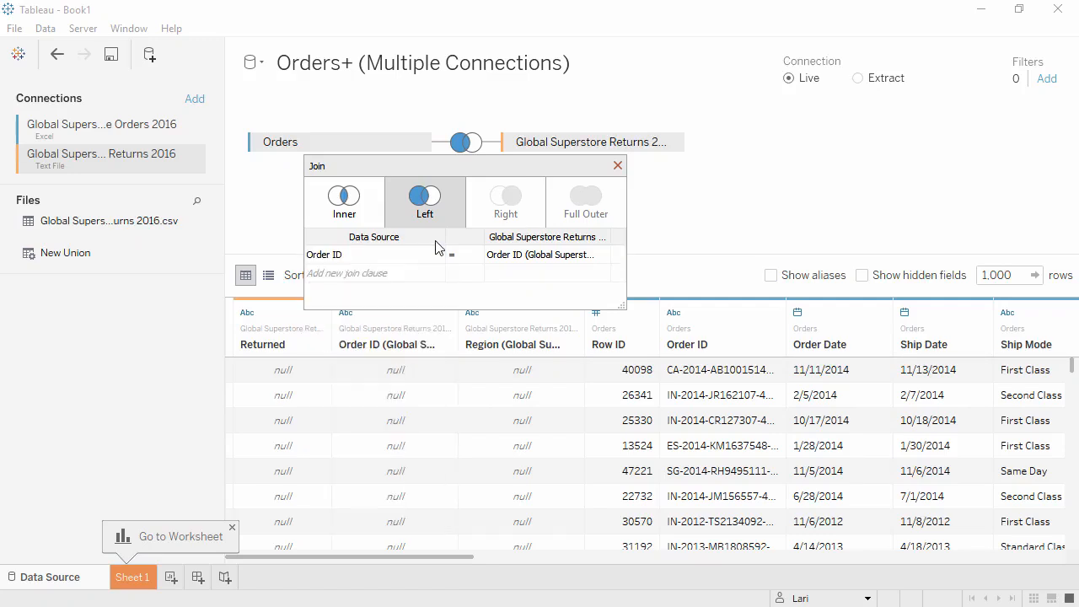
click(618, 165)
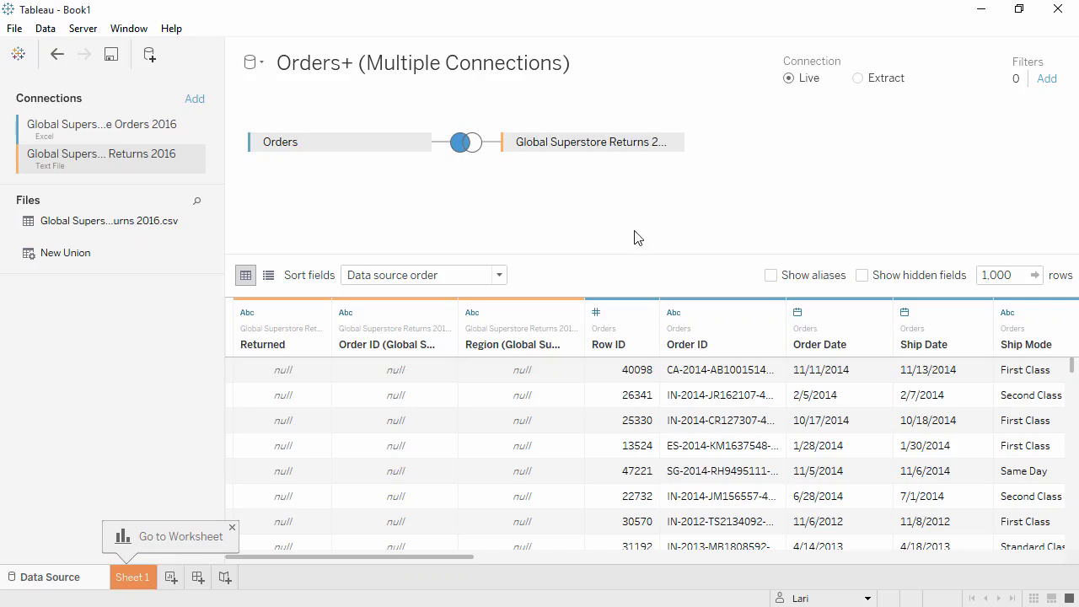
Step: Change the Row ID field's data type to String
click(600, 314)
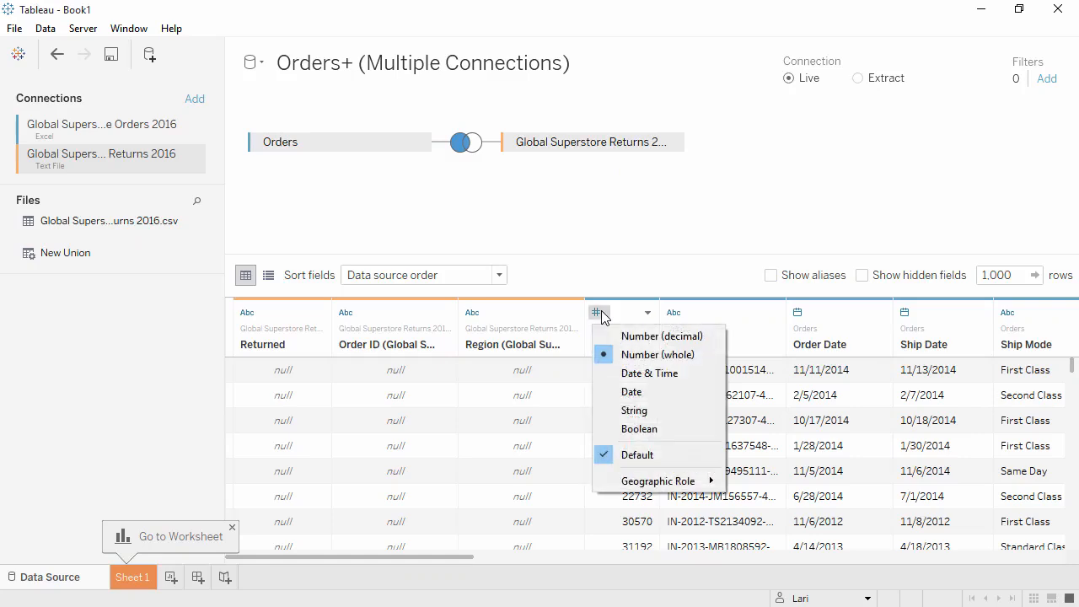
click(602, 410)
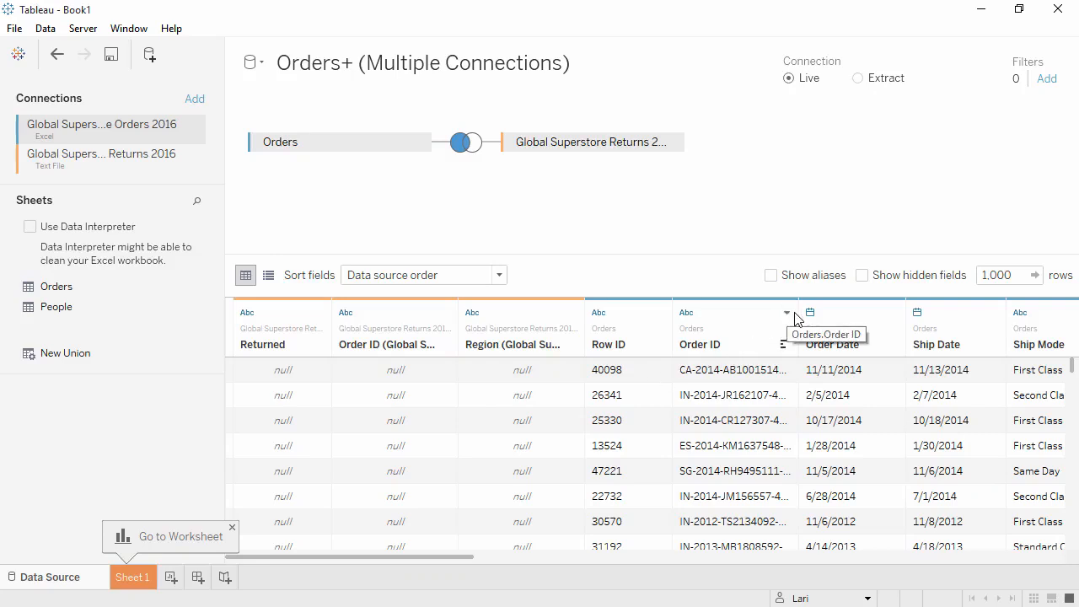
Step: Custom split the Order ID field on the "-" separator, splitting off the first 1 column
drag(800, 313, 848, 305)
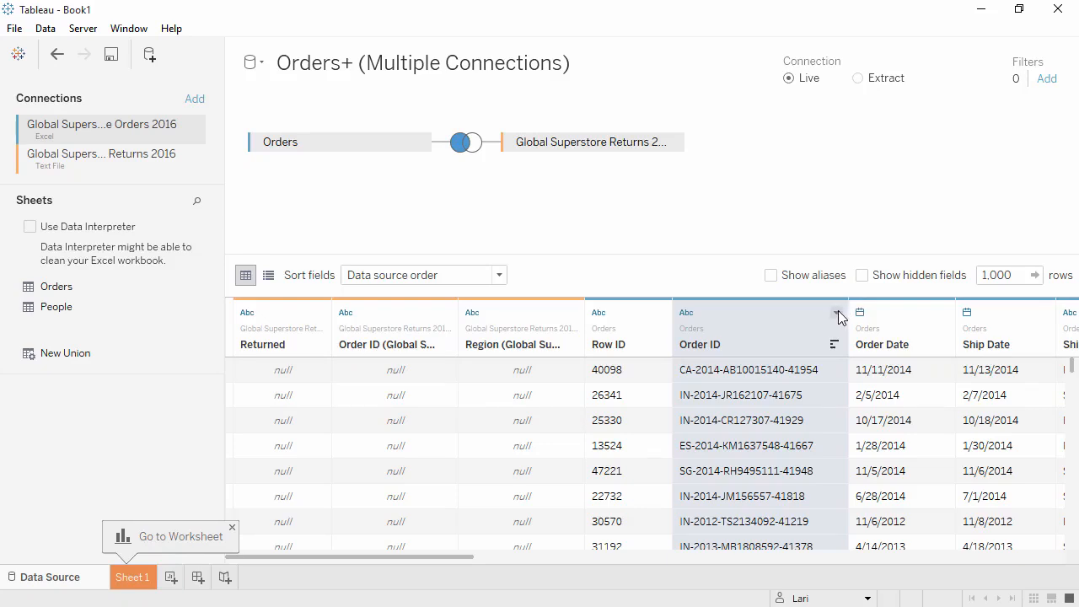
click(837, 316)
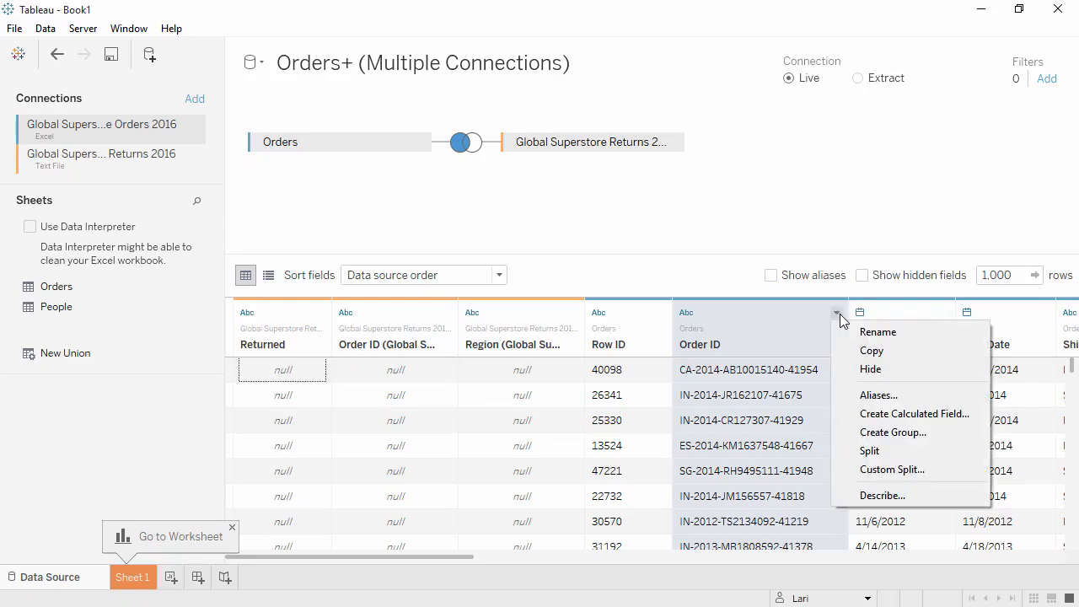
click(856, 470)
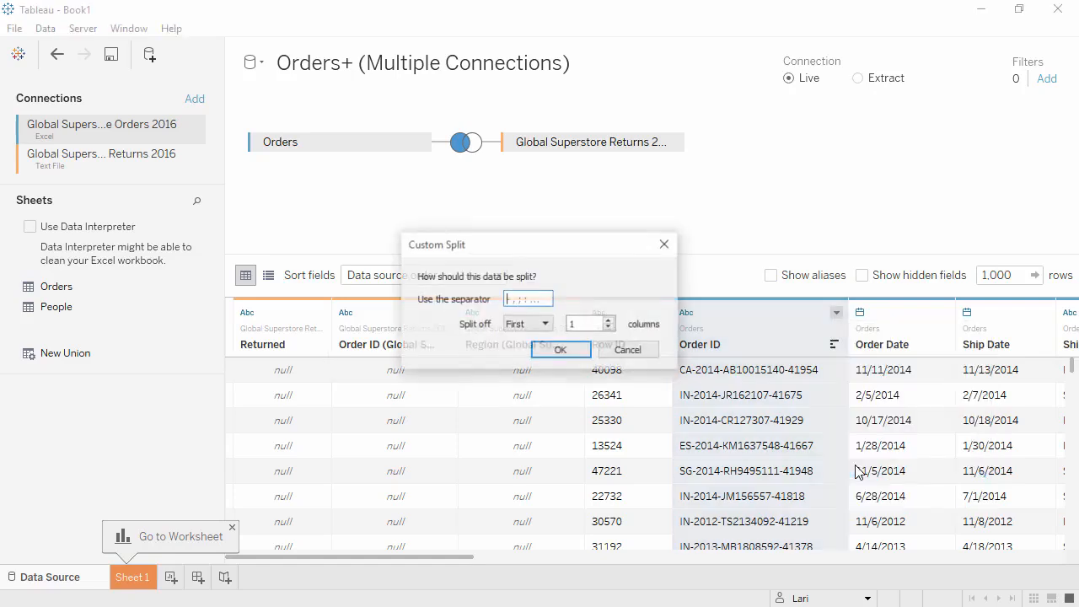
click(531, 299)
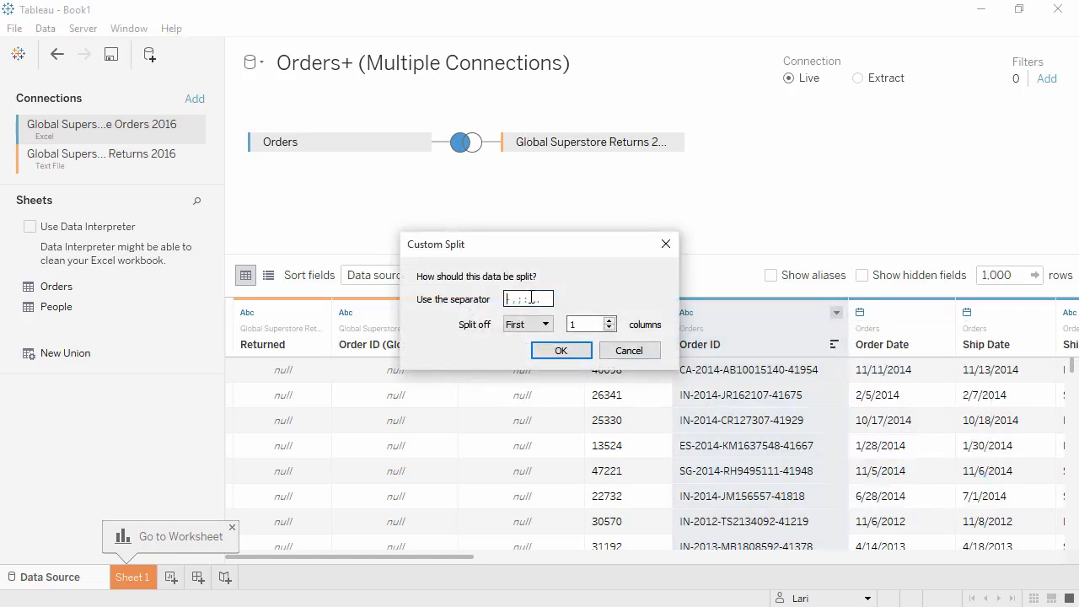
text(-)
click(570, 353)
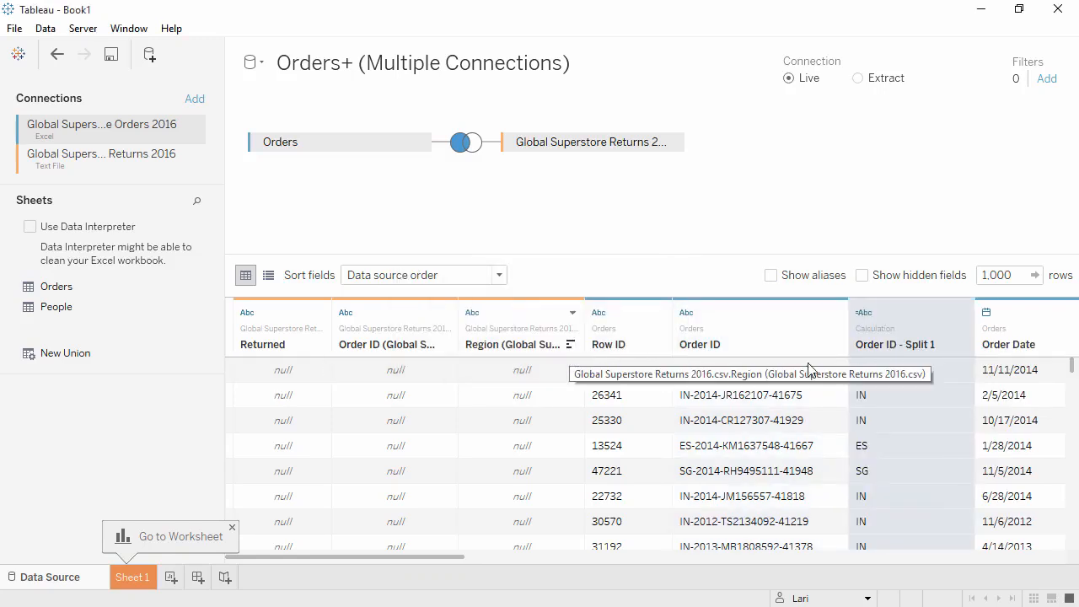
Step: Rename the new split column to Distribution Center
click(963, 313)
click(966, 345)
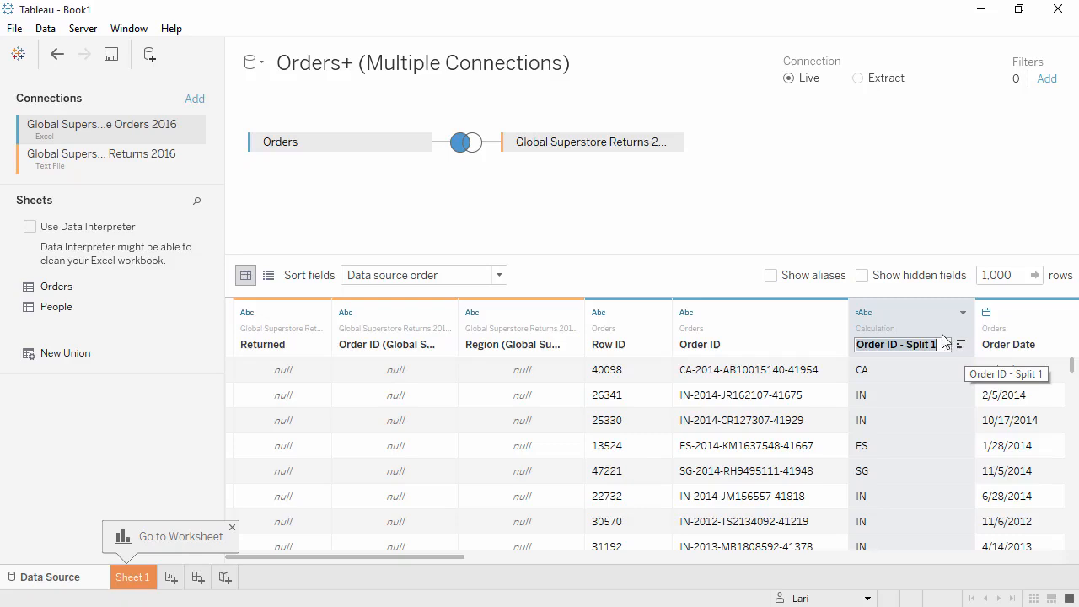
text(Distribution Center)
key(Return)
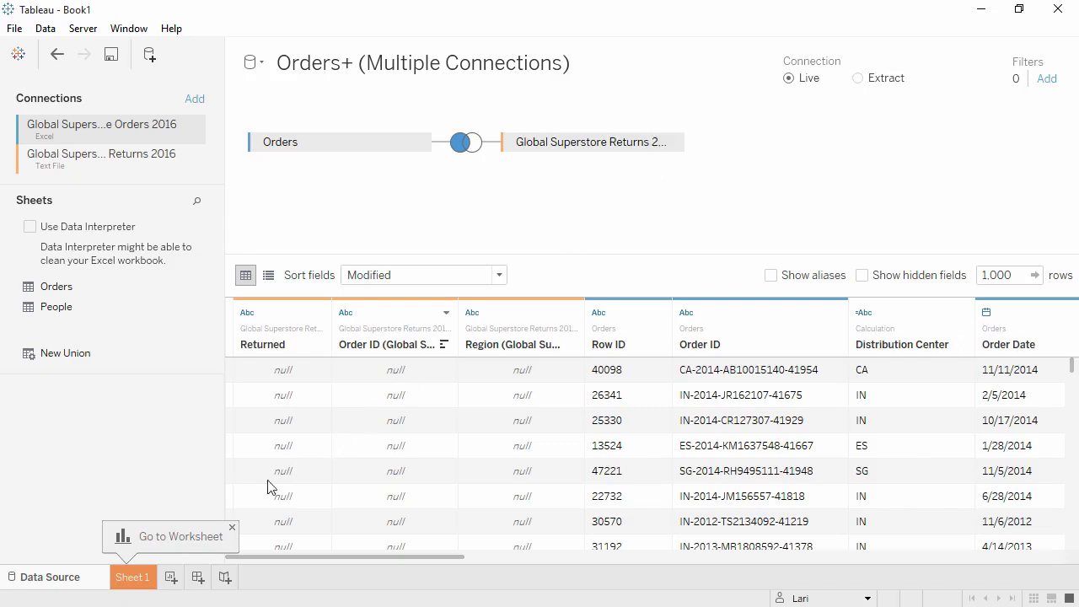
Step: Open Sheet 1 and place Category and Segment on Rows
click(132, 578)
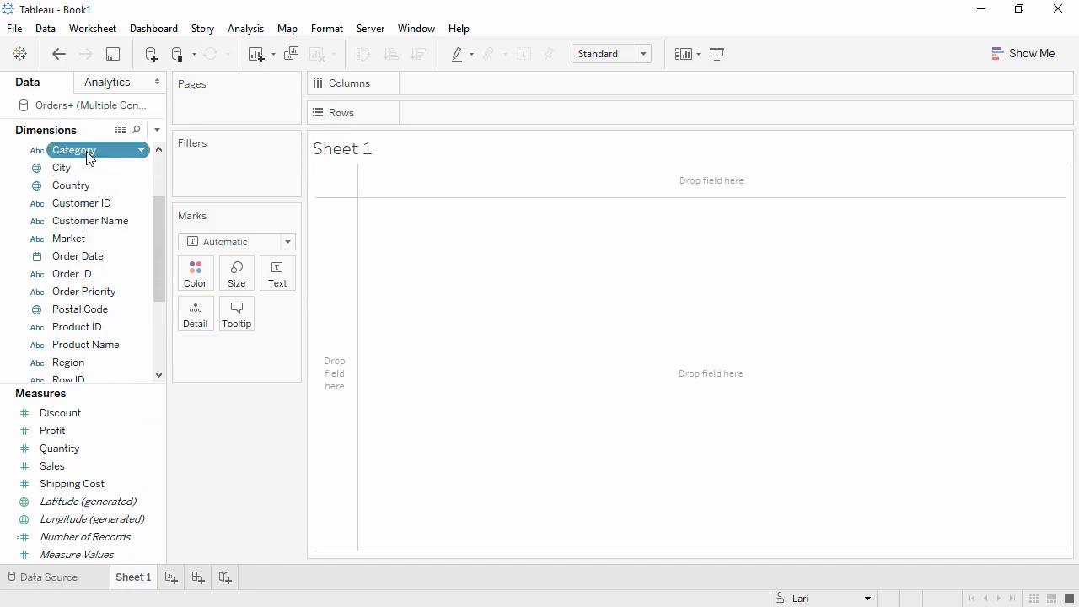
drag(88, 158, 427, 114)
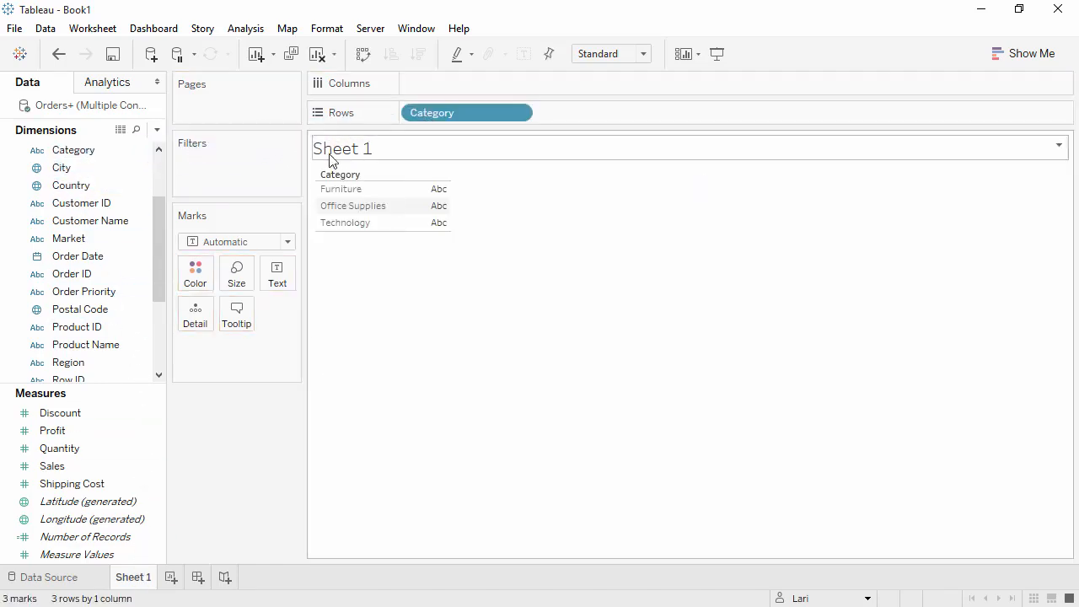
drag(162, 227, 157, 258)
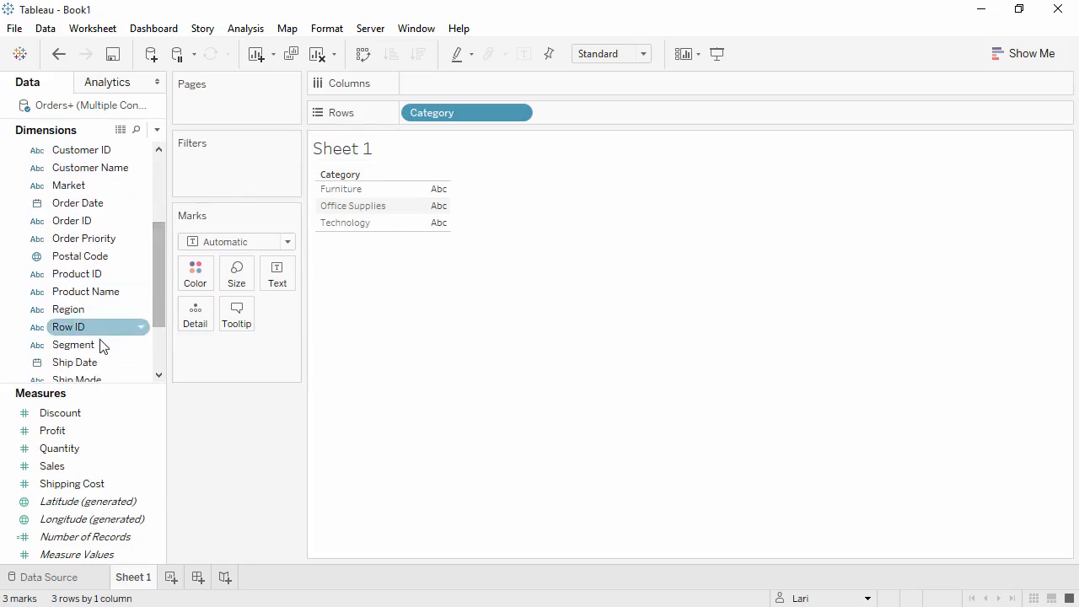
drag(106, 344, 578, 118)
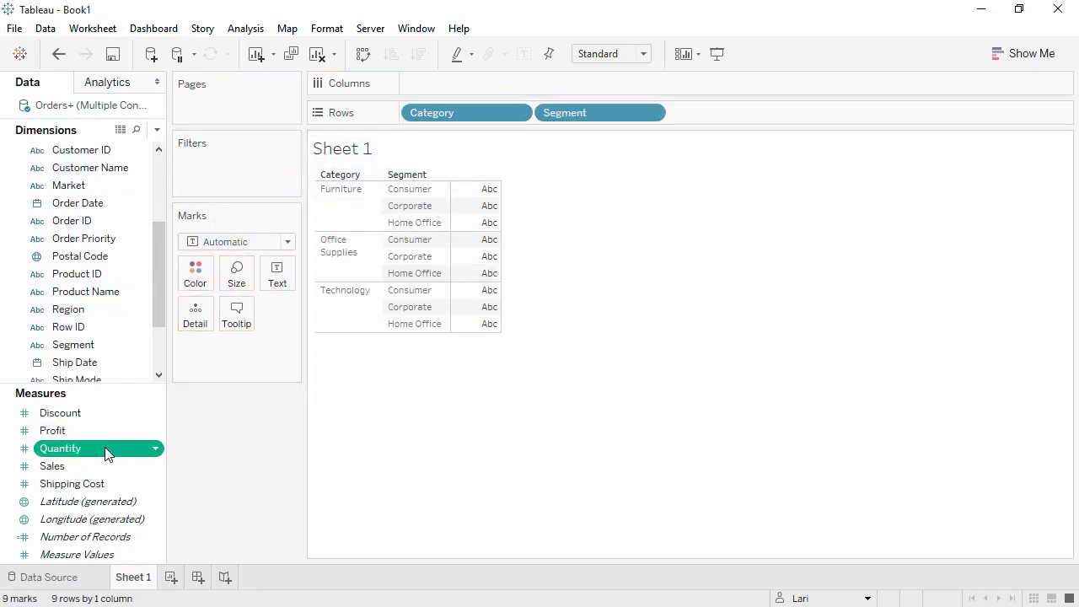
Step: Put Quantity on Columns, then add Market to Columns and to Color
drag(105, 446, 423, 85)
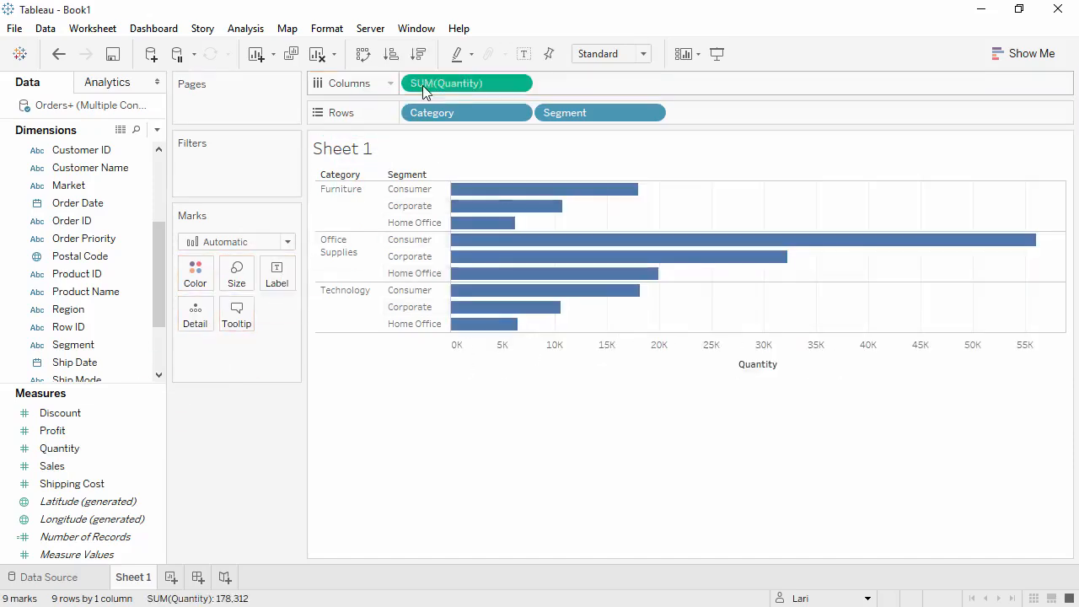
drag(127, 185, 414, 91)
drag(115, 183, 193, 282)
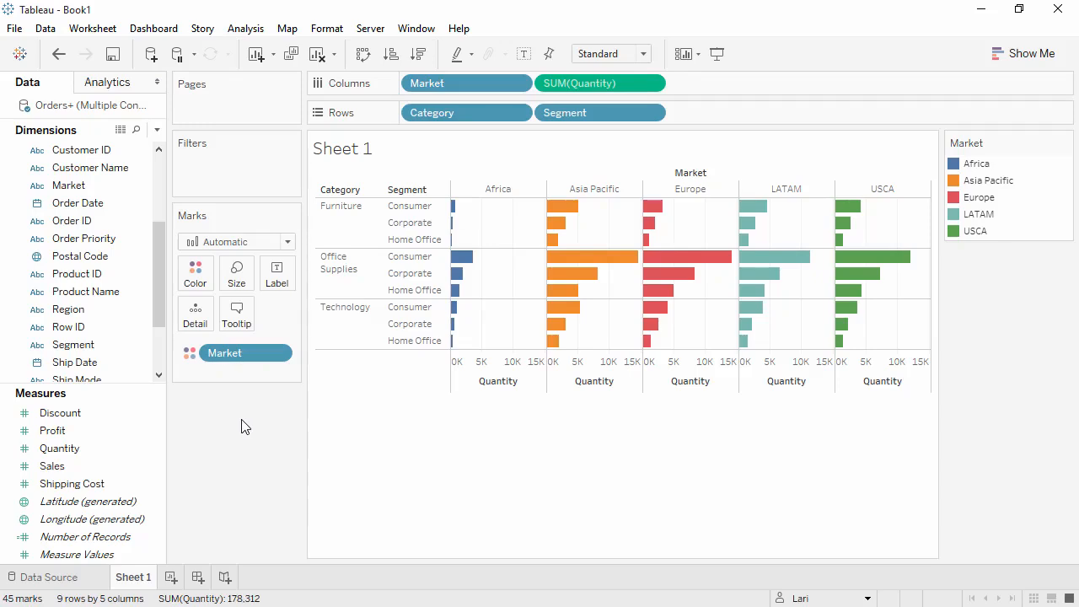
Step: Clear the worksheet and place Sales on Rows
click(318, 54)
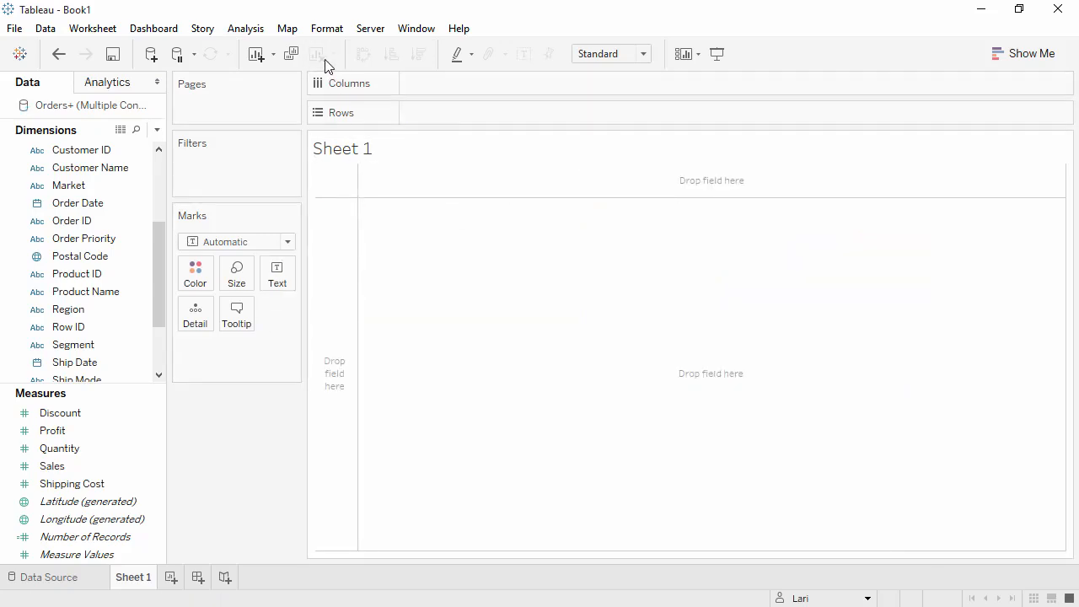
click(145, 467)
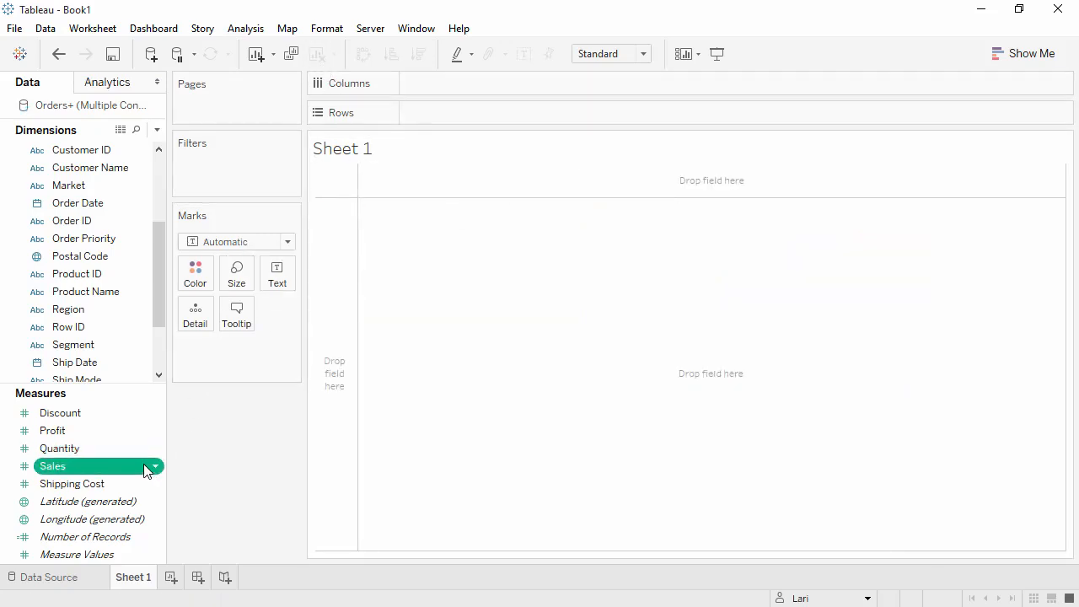
drag(145, 468, 334, 405)
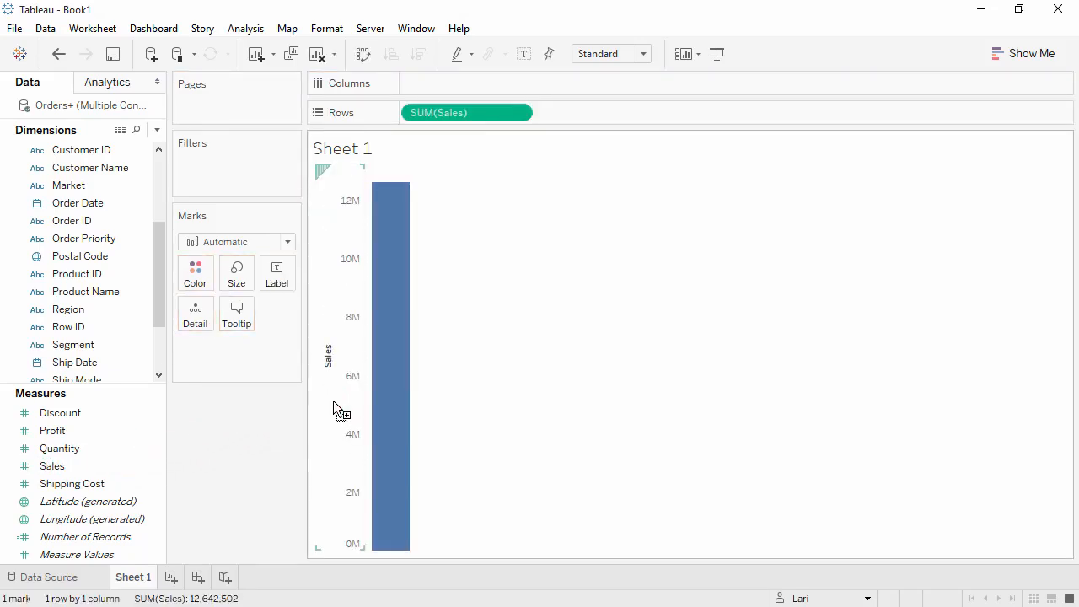
mouse_move(384, 403)
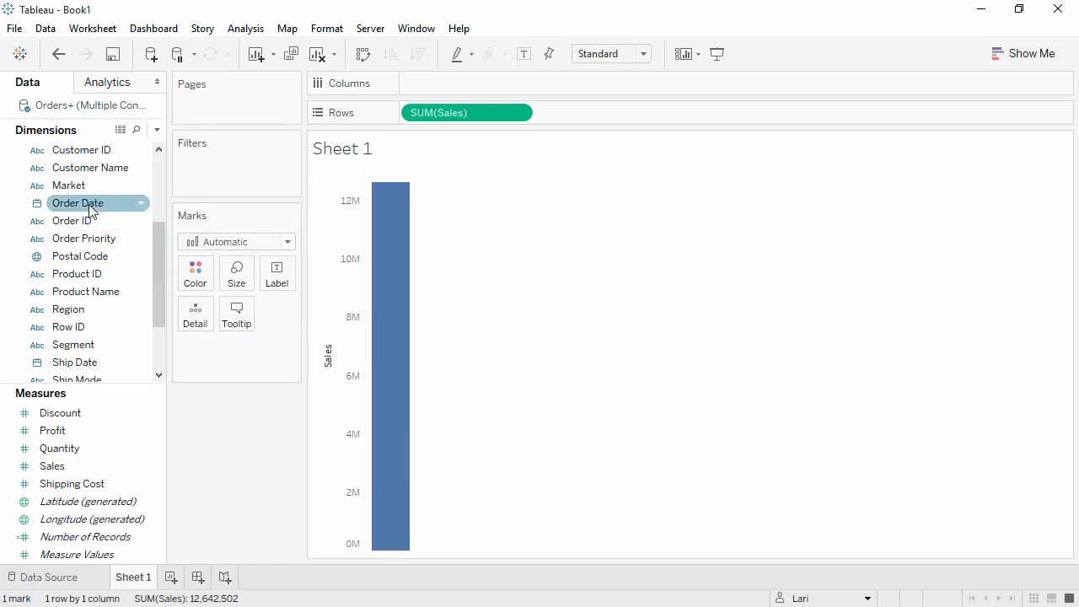
Step: Add Order Date to Columns and drill down from year to quarter
drag(125, 203, 382, 163)
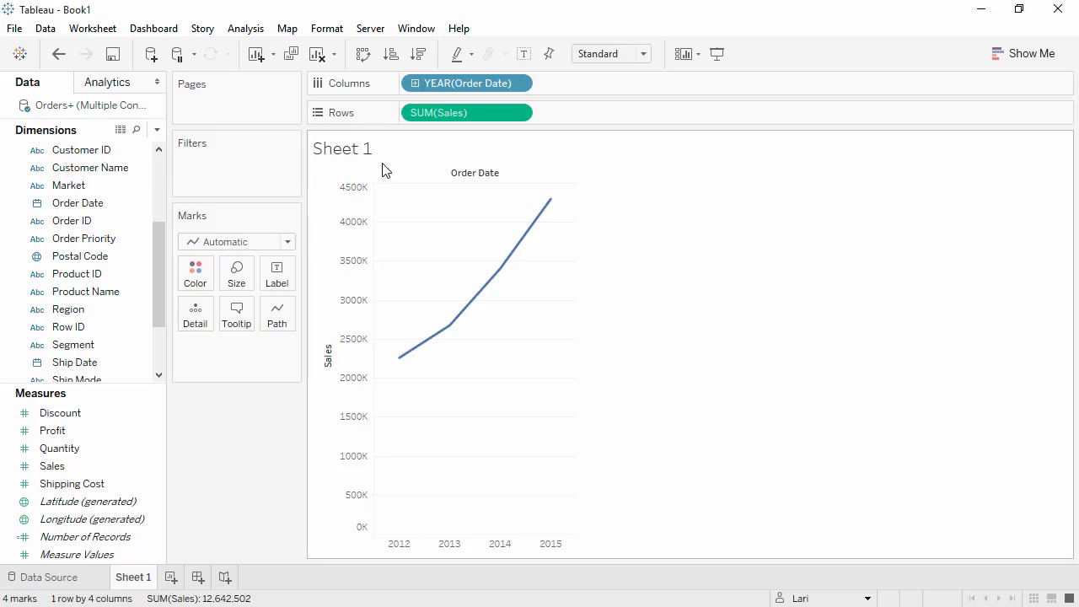
click(415, 83)
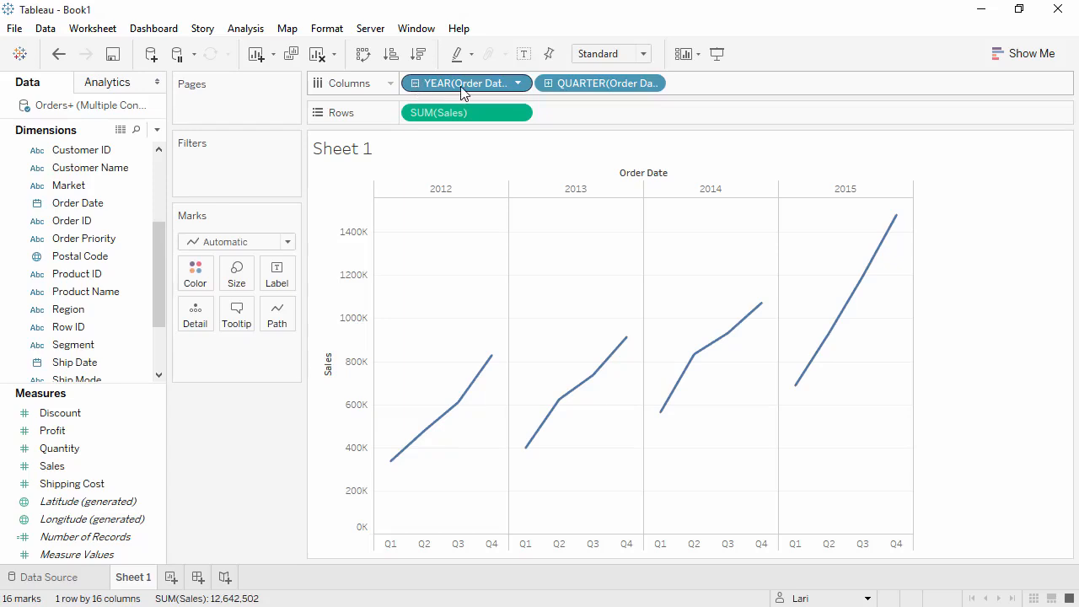
Step: Move the year of Order Date onto Color and change the quarter field on Columns to Month
drag(463, 89, 698, 81)
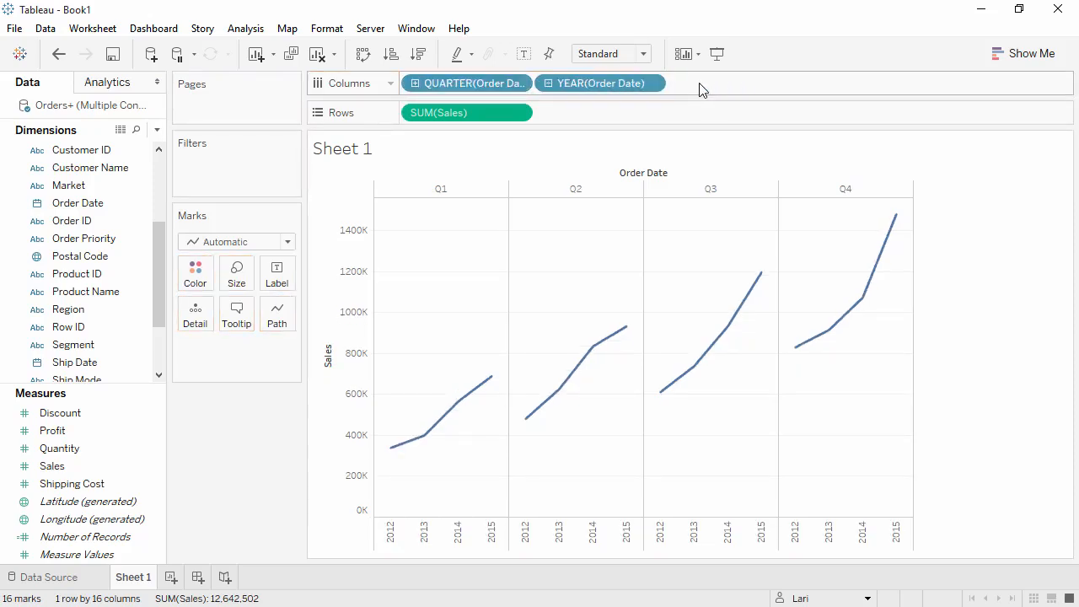
mouse_move(631, 83)
mouse_down()
mouse_move(549, 106)
mouse_move(343, 221)
mouse_move(211, 263)
mouse_move(205, 283)
mouse_up()
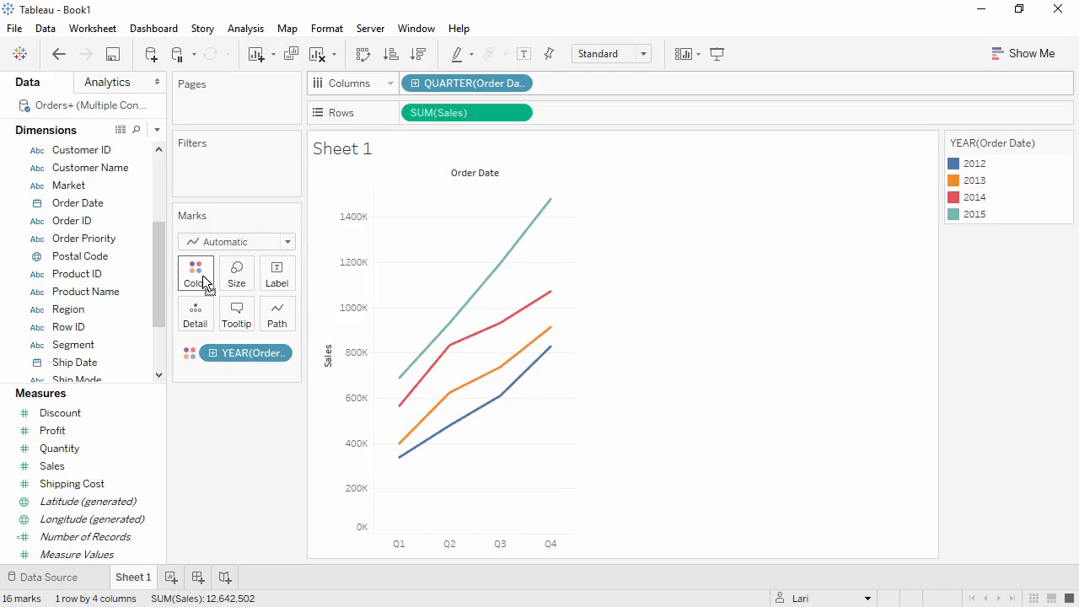
click(517, 85)
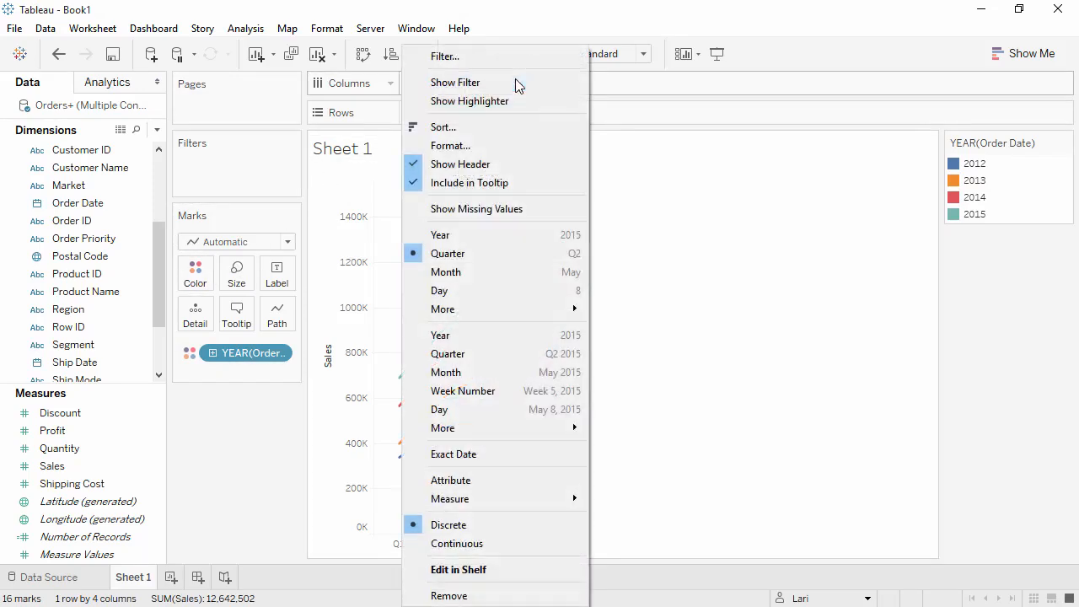
click(483, 270)
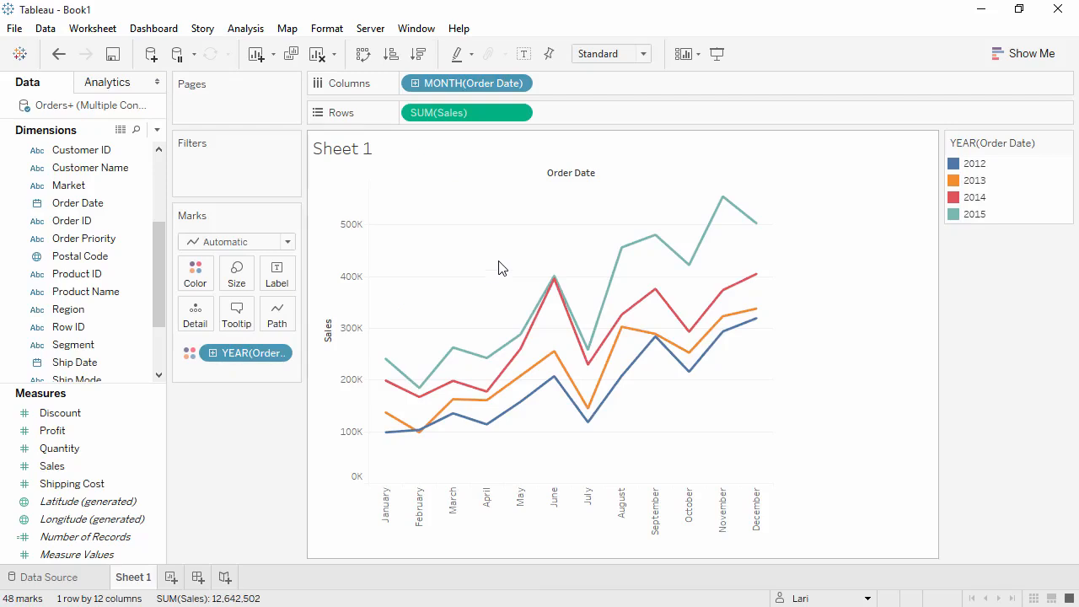
Step: Try aggregating Sales as Average, then undo the change
click(519, 114)
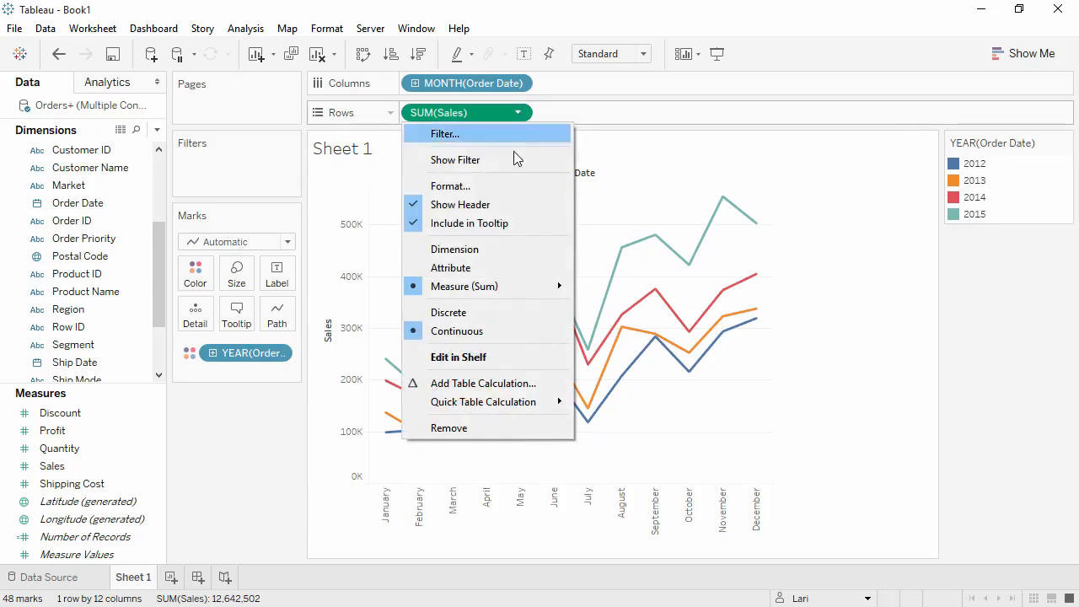
mouse_move(518, 289)
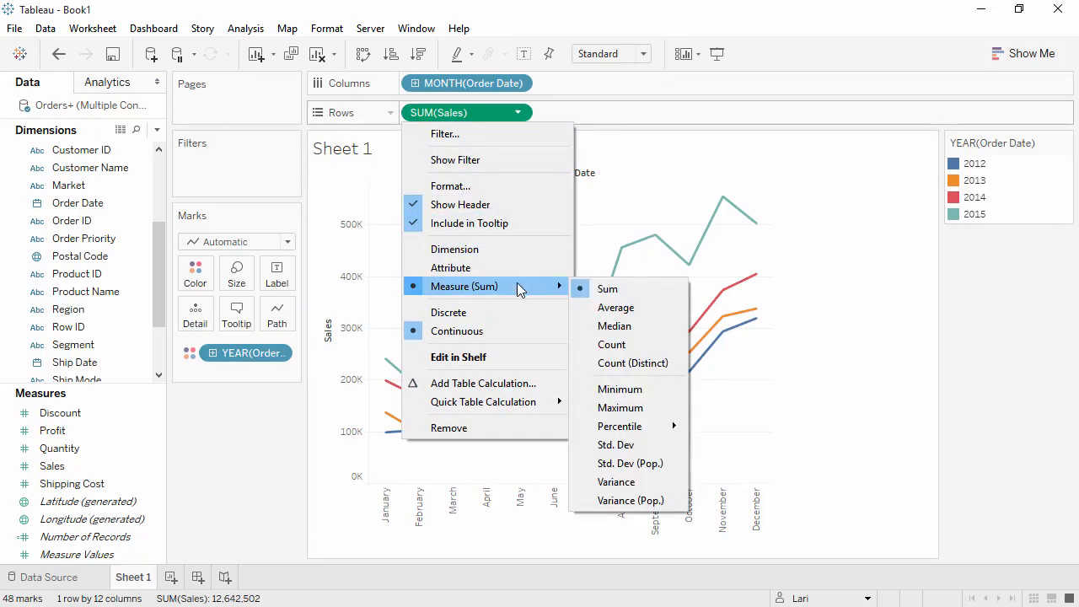
click(607, 309)
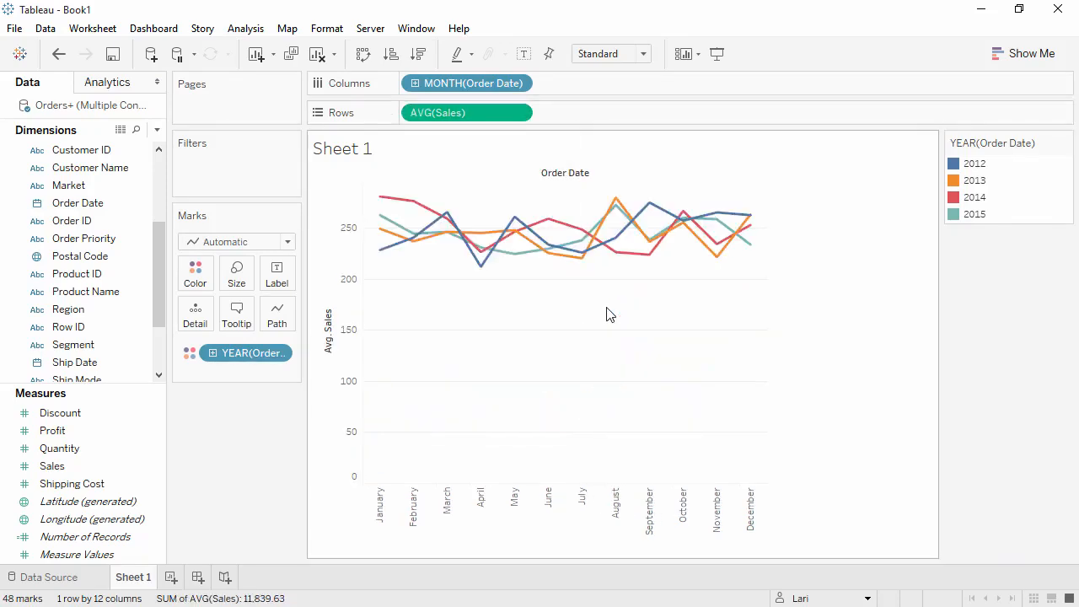
click(59, 55)
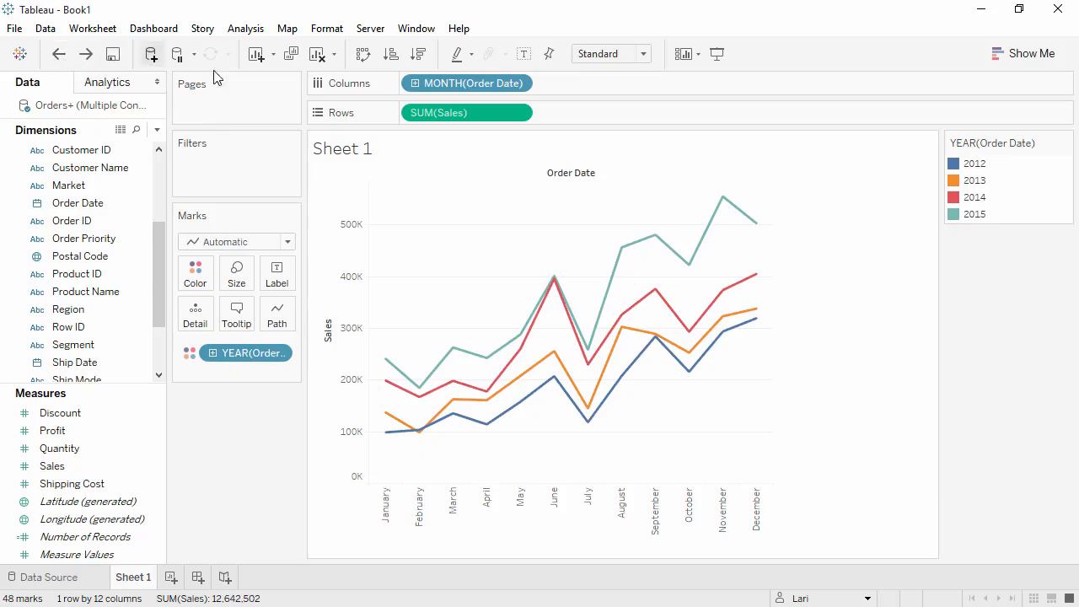
Step: Apply the Year Over Year Growth quick table calculation to Sales on Rows
click(521, 115)
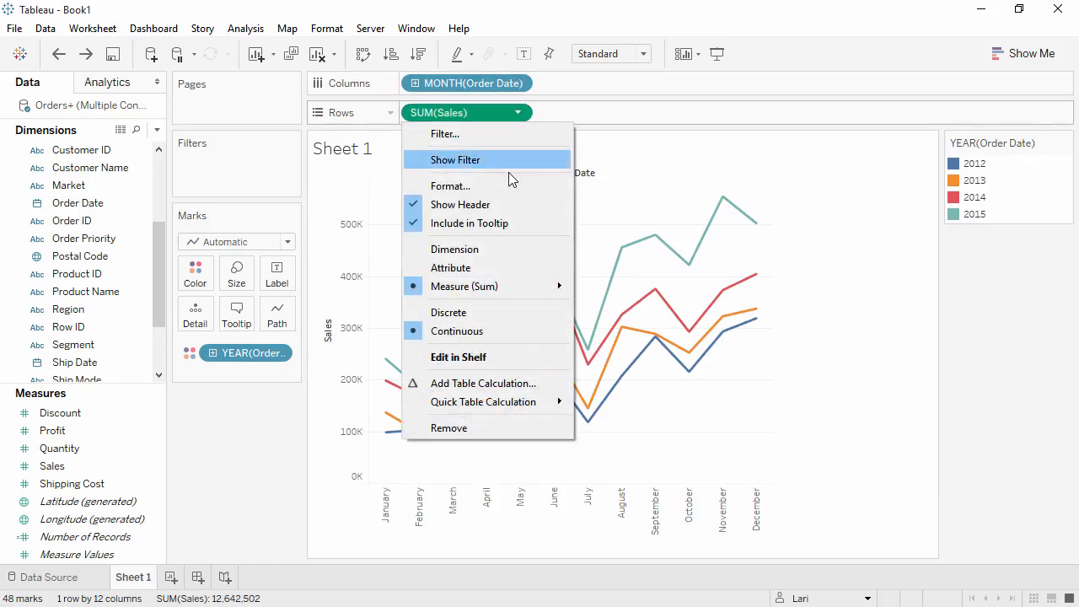
mouse_move(528, 404)
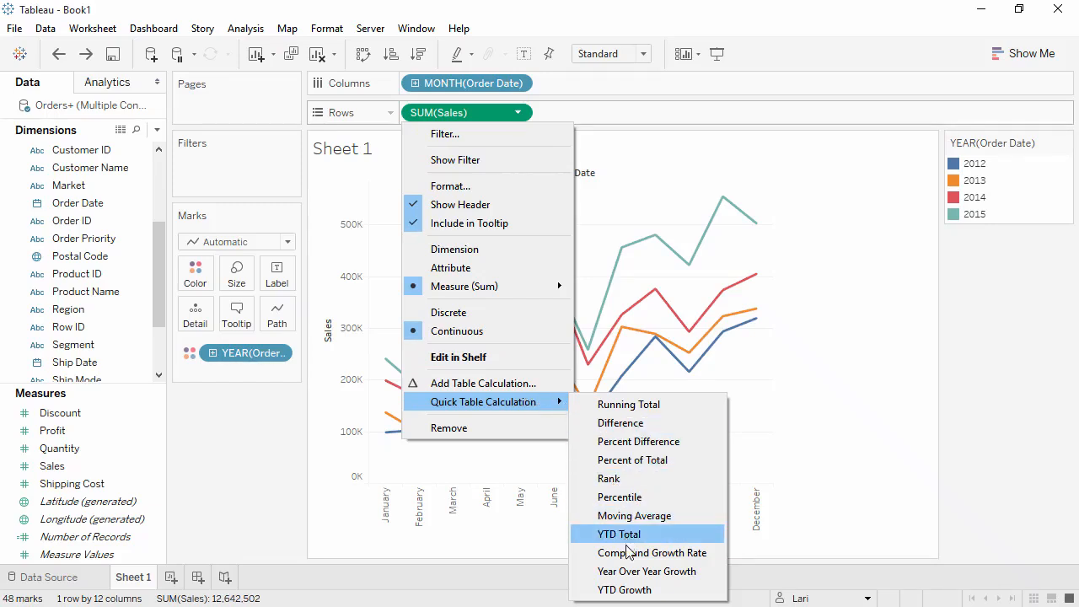
click(634, 571)
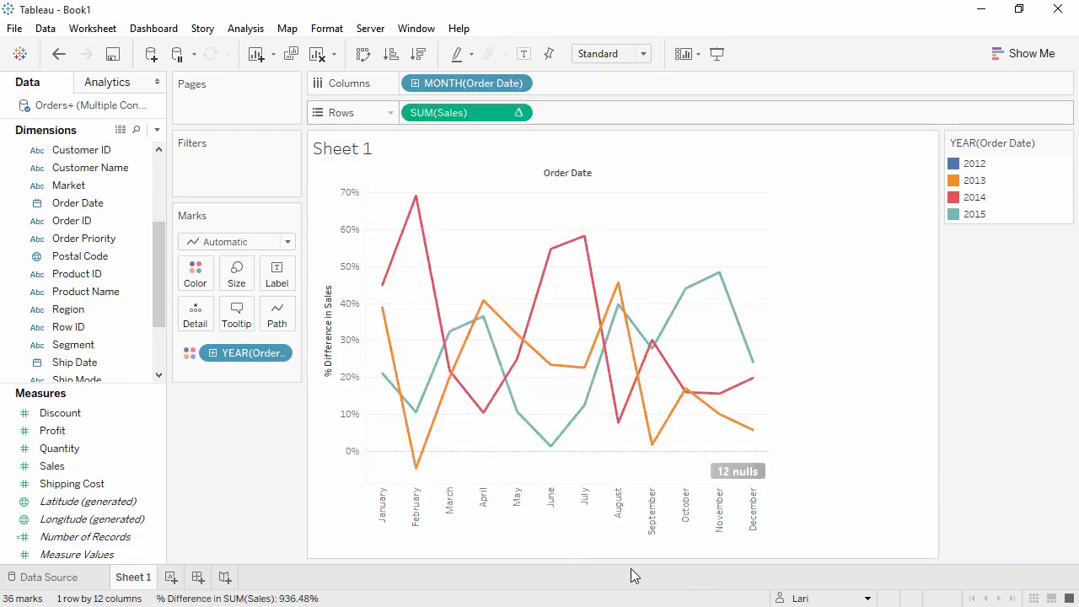
Step: Add Sales to Rows again and move the year-over-year growth field onto Tooltip
click(109, 468)
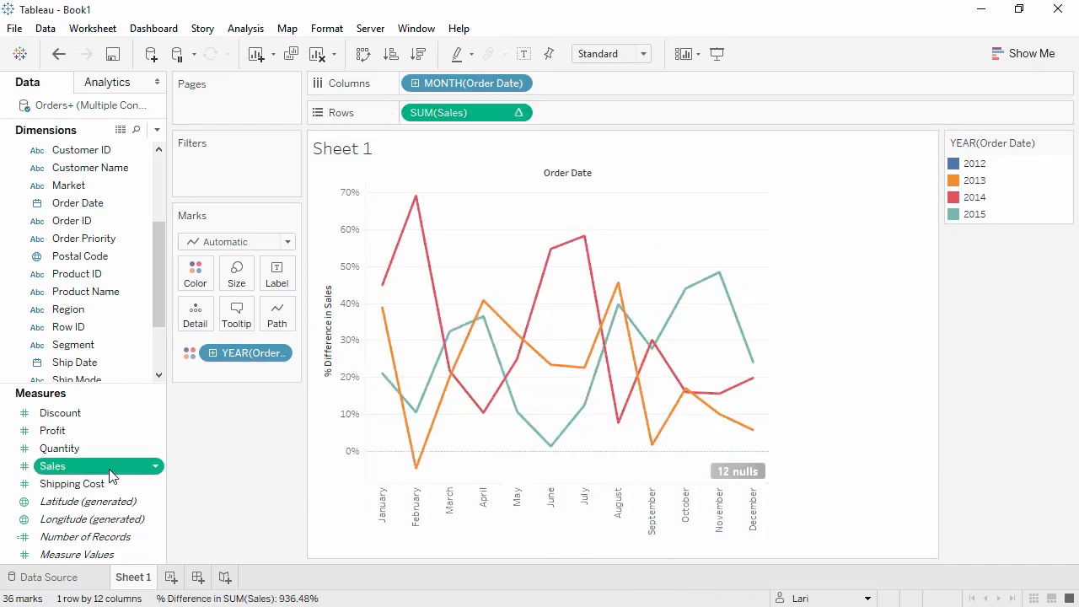
drag(120, 464, 406, 110)
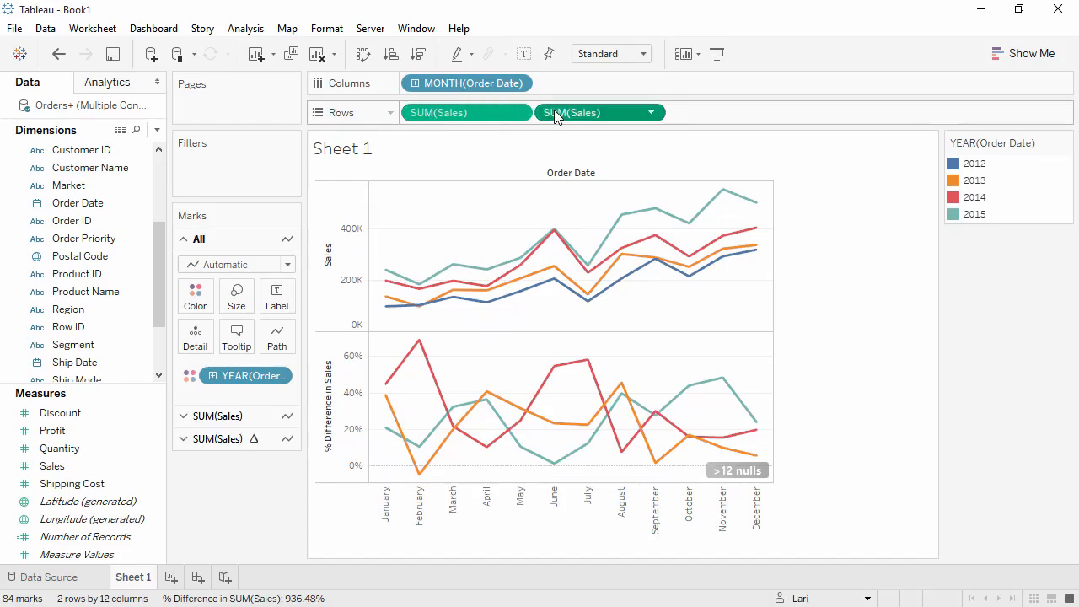
drag(549, 111, 242, 337)
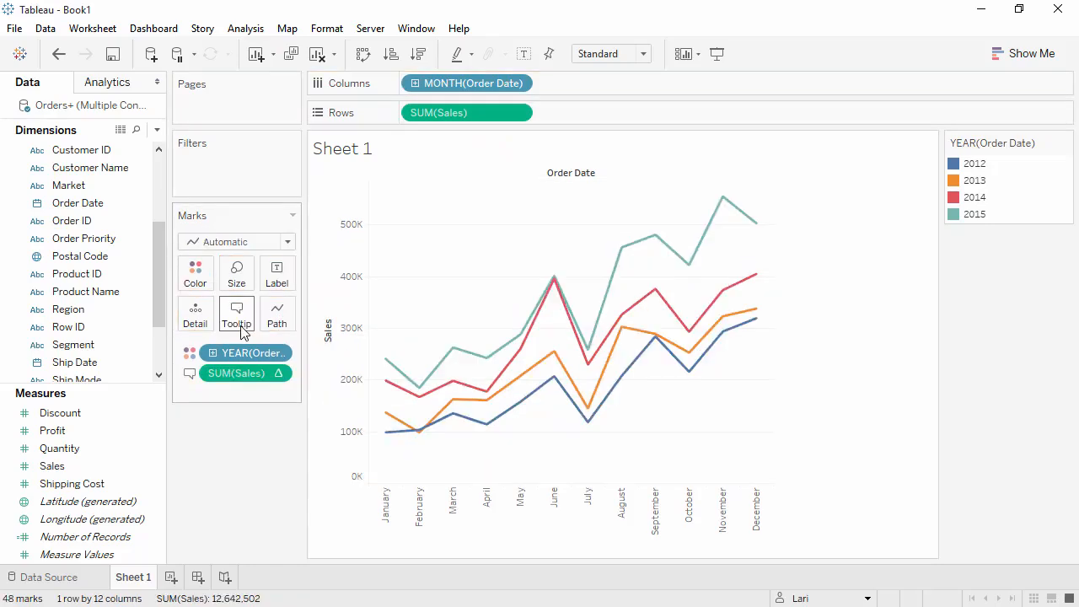
Step: Add Category to Rows in front of Sales
mouse_move(387, 365)
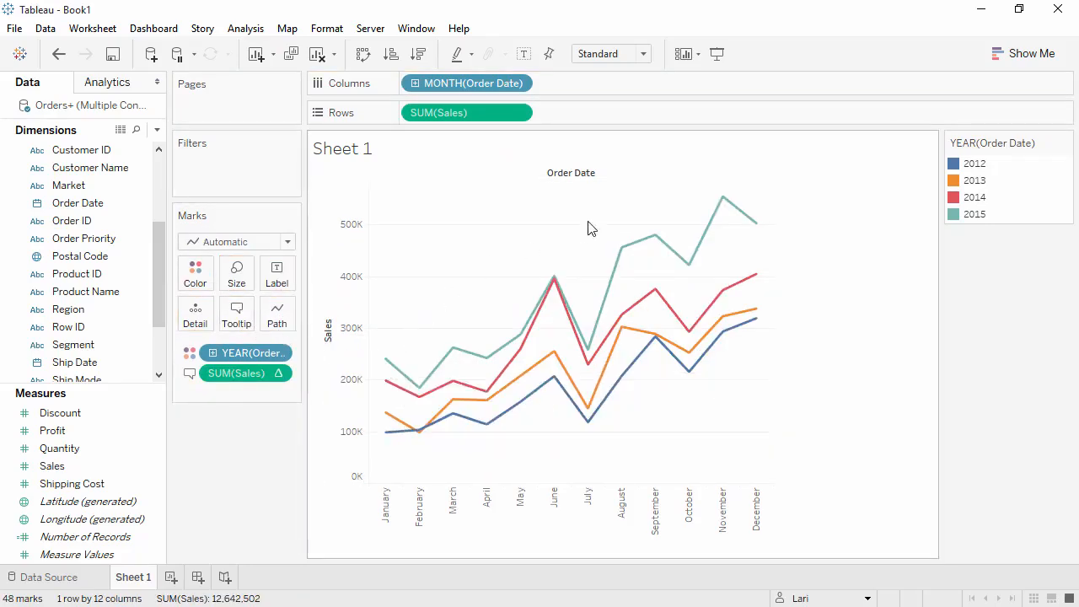
mouse_move(721, 205)
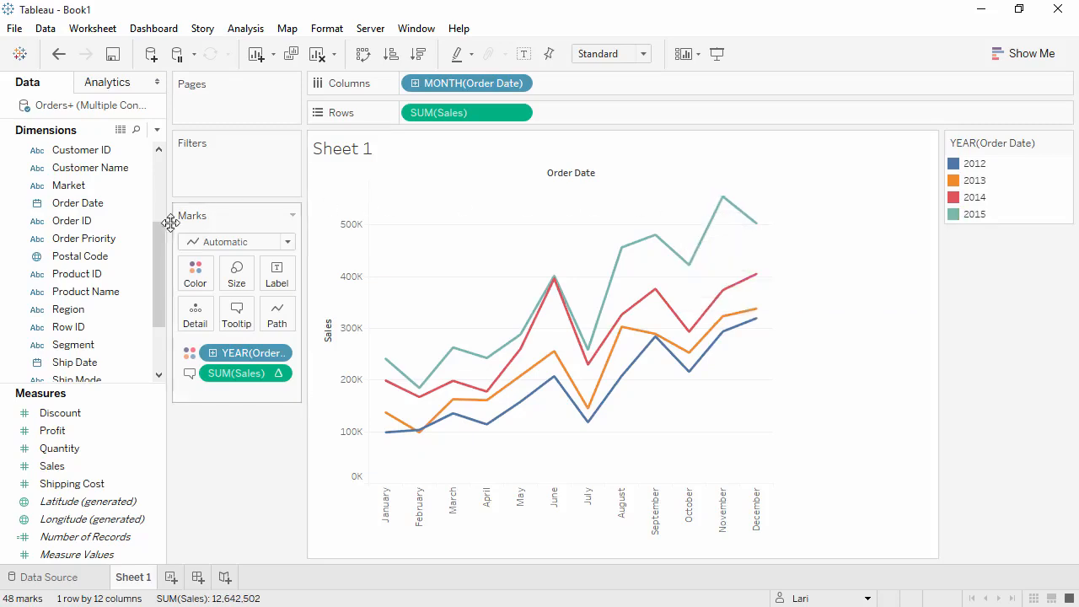
scroll(158, 200, up, 4)
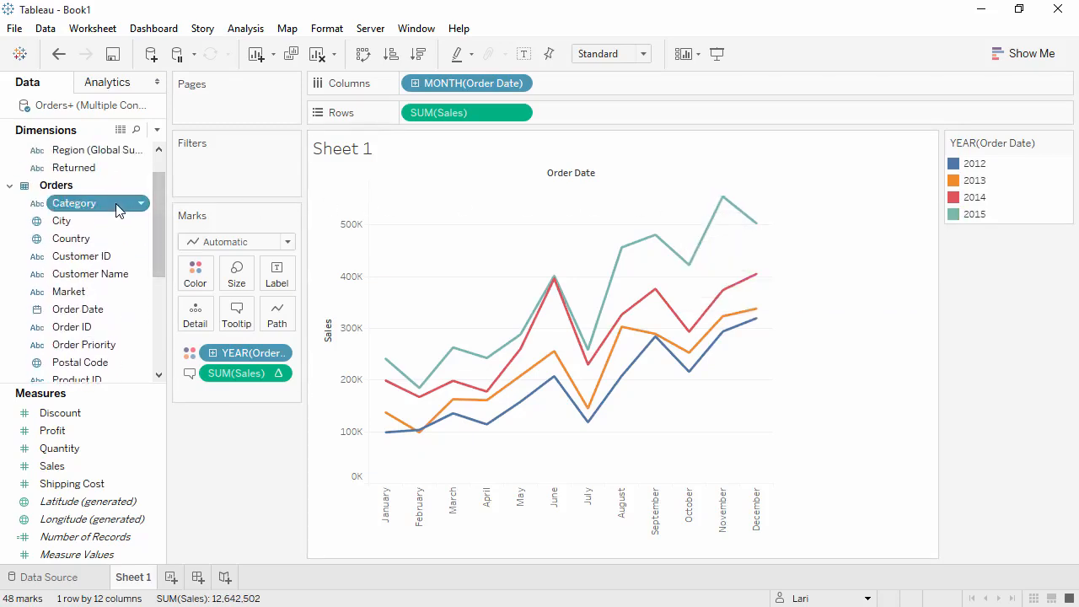
drag(117, 209, 404, 118)
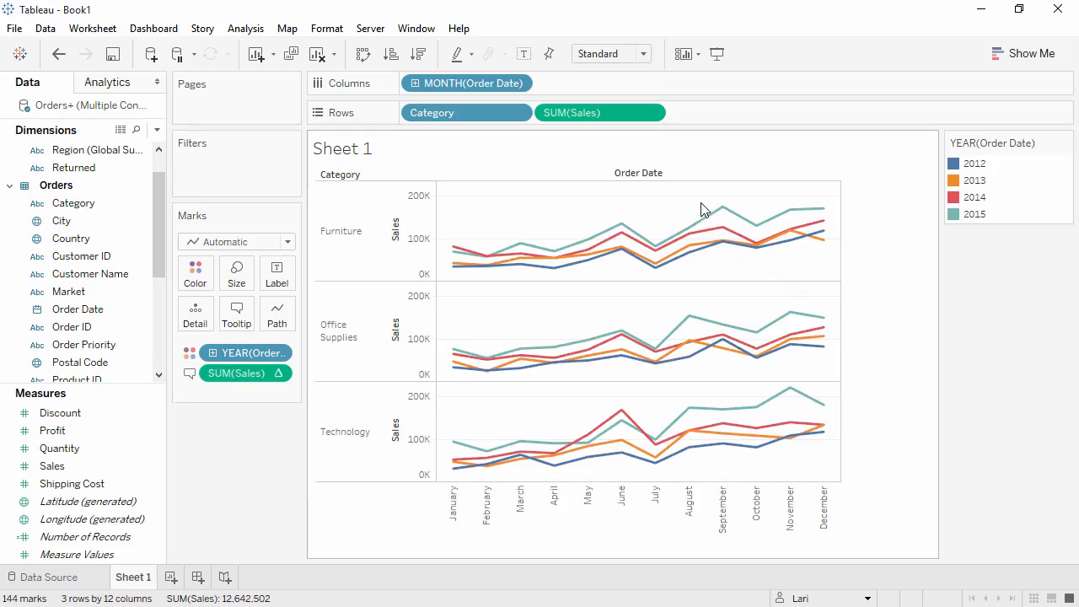
Step: Annotate a point near September on the Furniture chart with the text "Fall Sale"
right_click(675, 216)
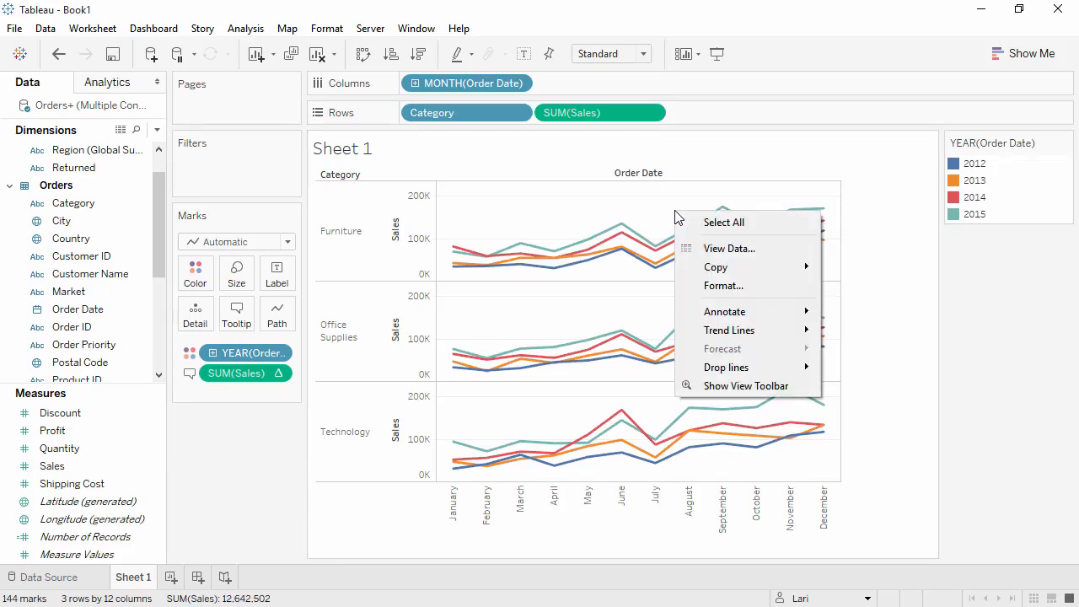
mouse_move(720, 318)
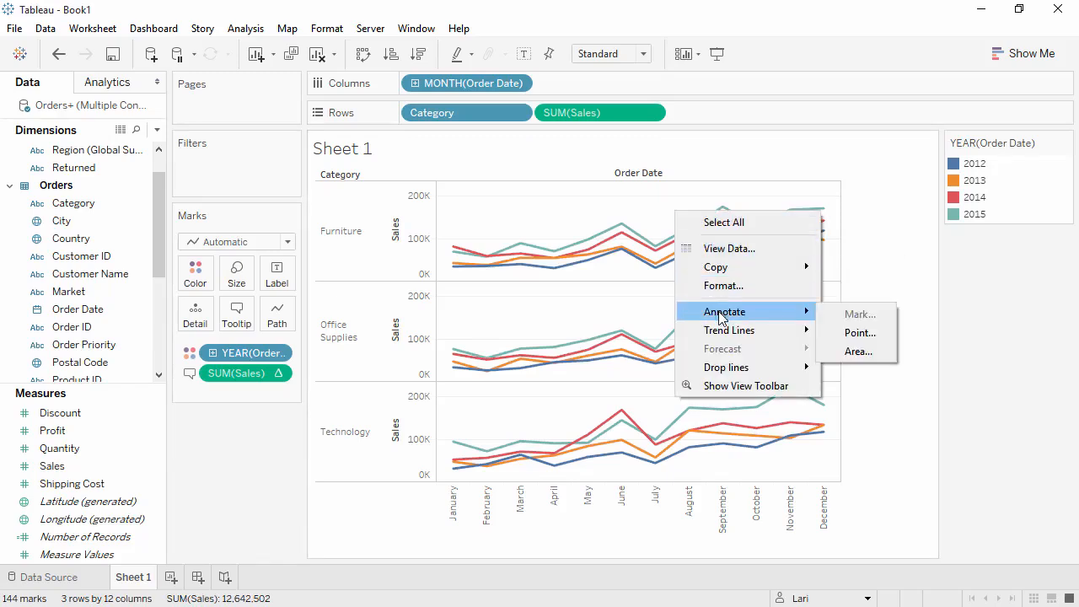
click(846, 336)
text(Fall Sale)
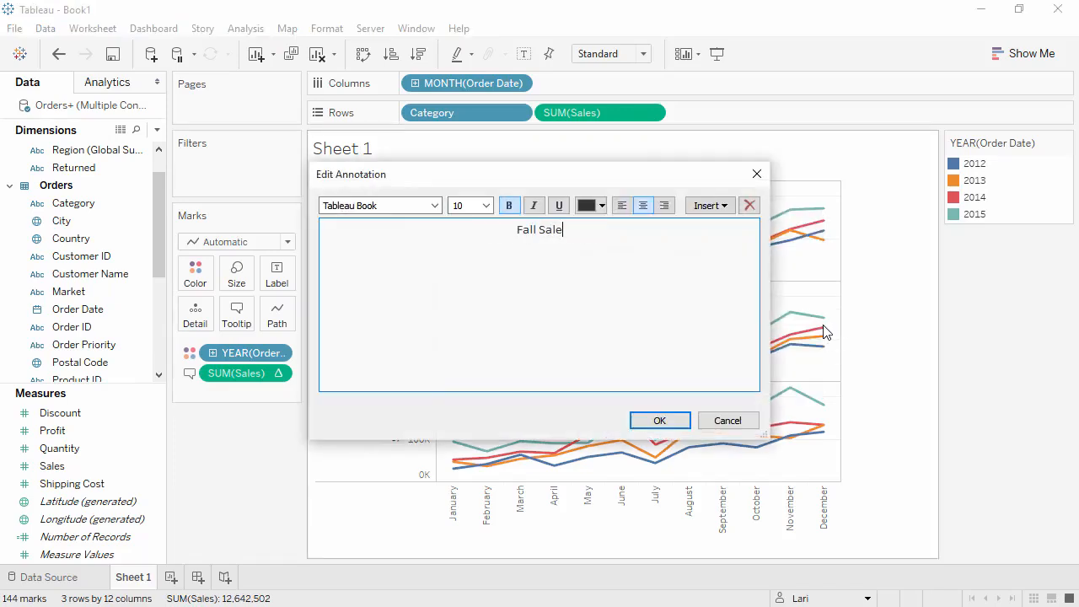
click(670, 424)
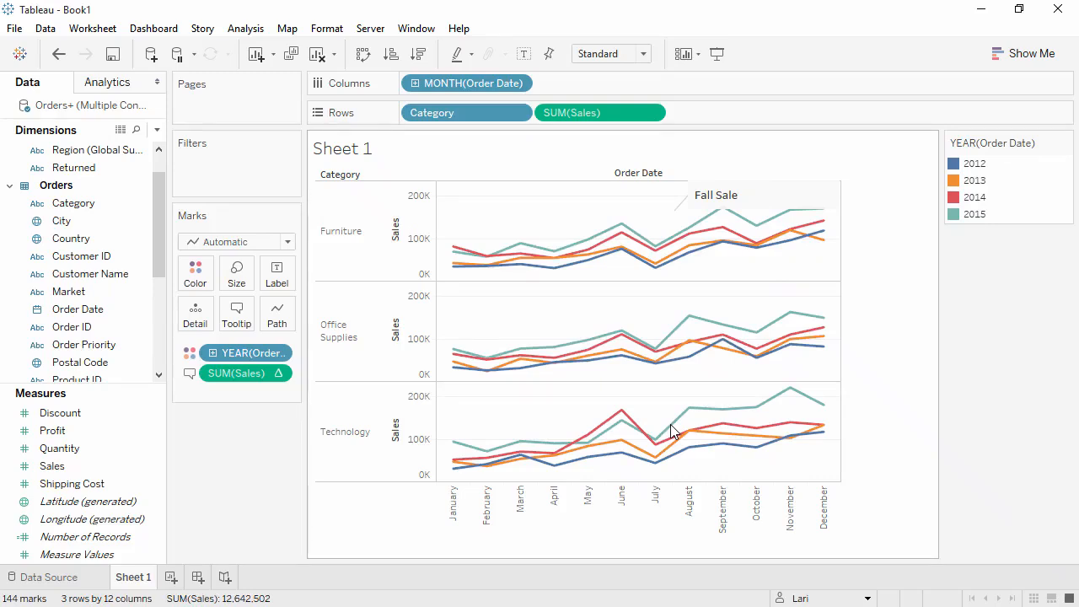
right_click(655, 410)
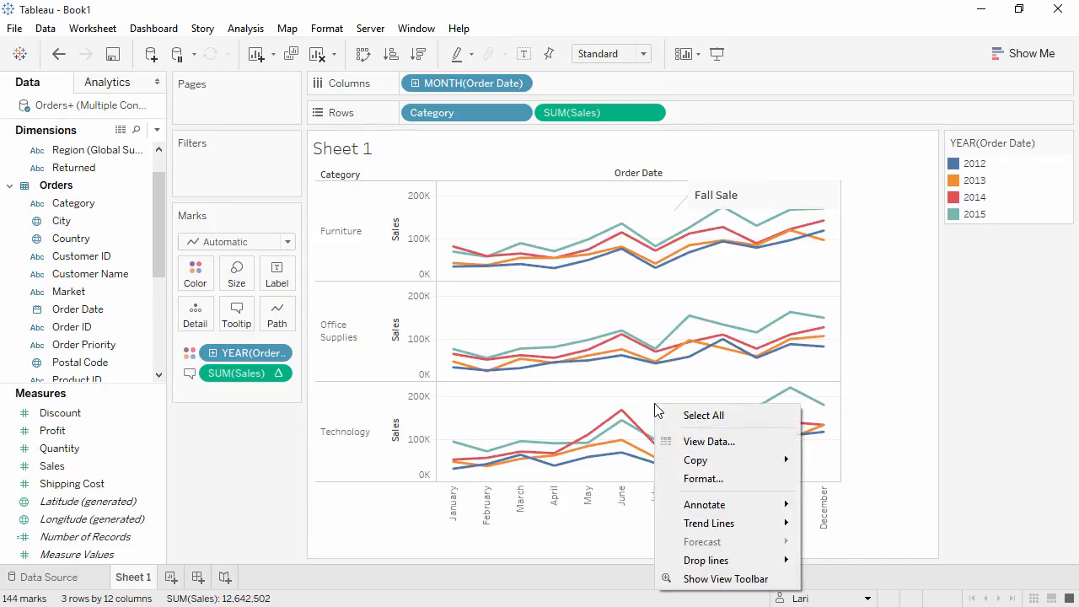
mouse_move(698, 461)
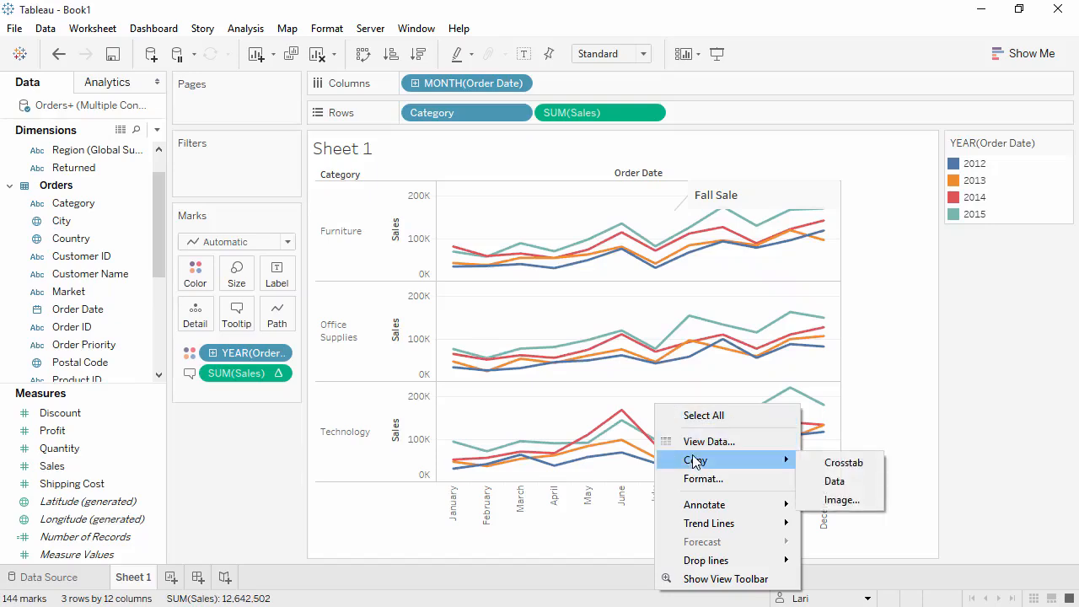
click(843, 500)
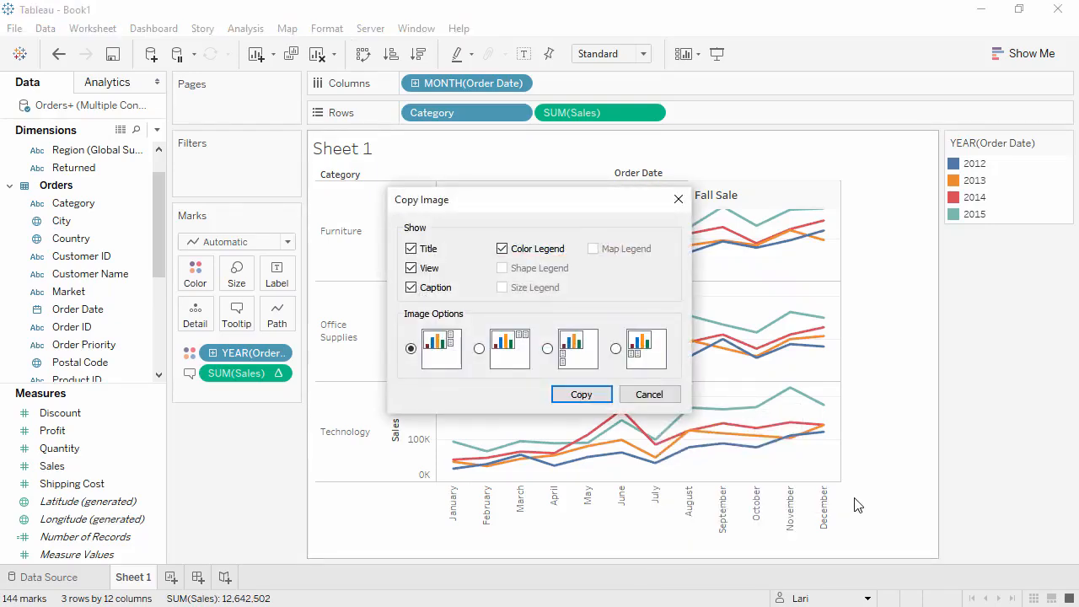
click(678, 199)
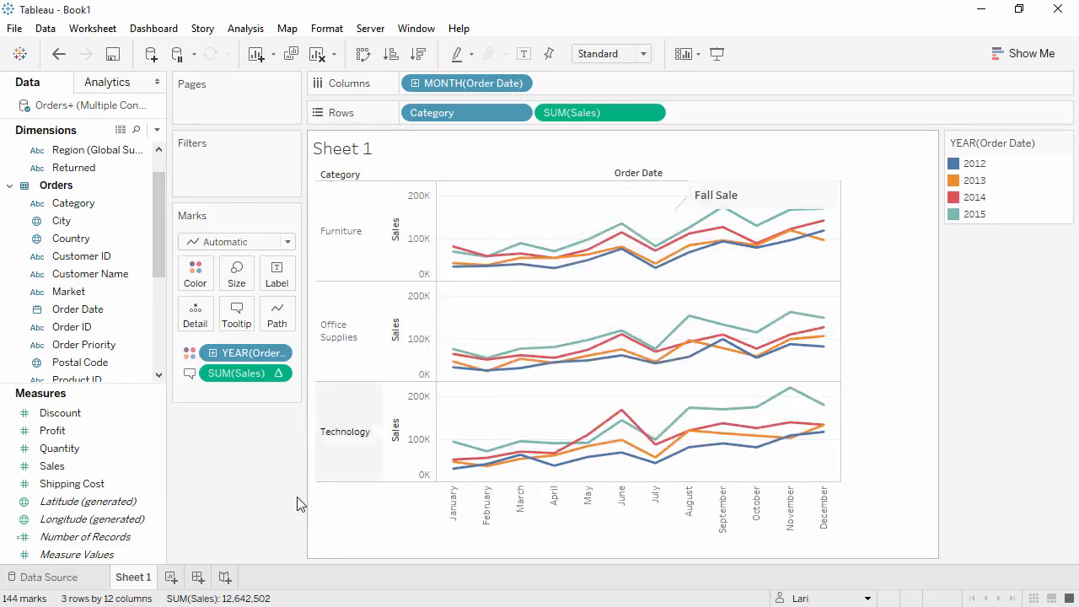
Step: Rename the worksheet to Sales Seasonality
double_click(142, 578)
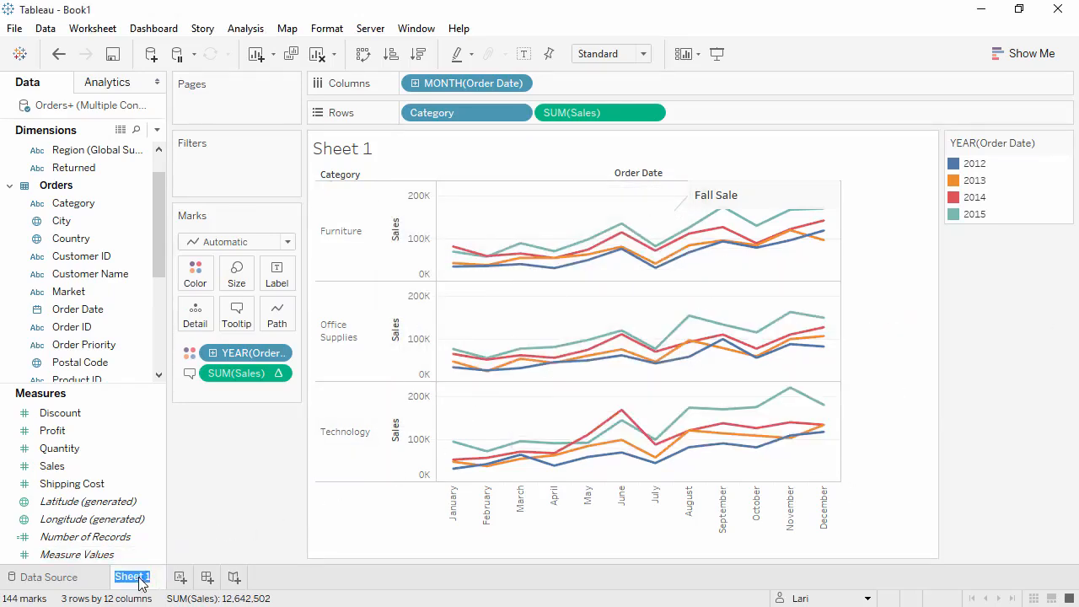
text(Sales Seasonality)
key(Return)
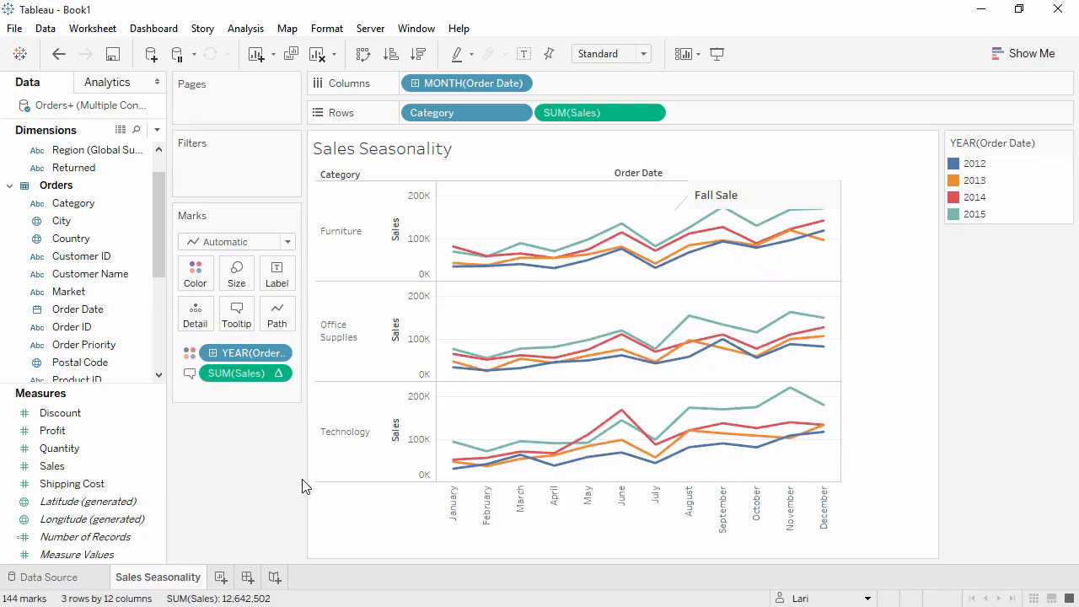
Step: Copy the Sales Seasonality chart's underlying data
right_click(474, 419)
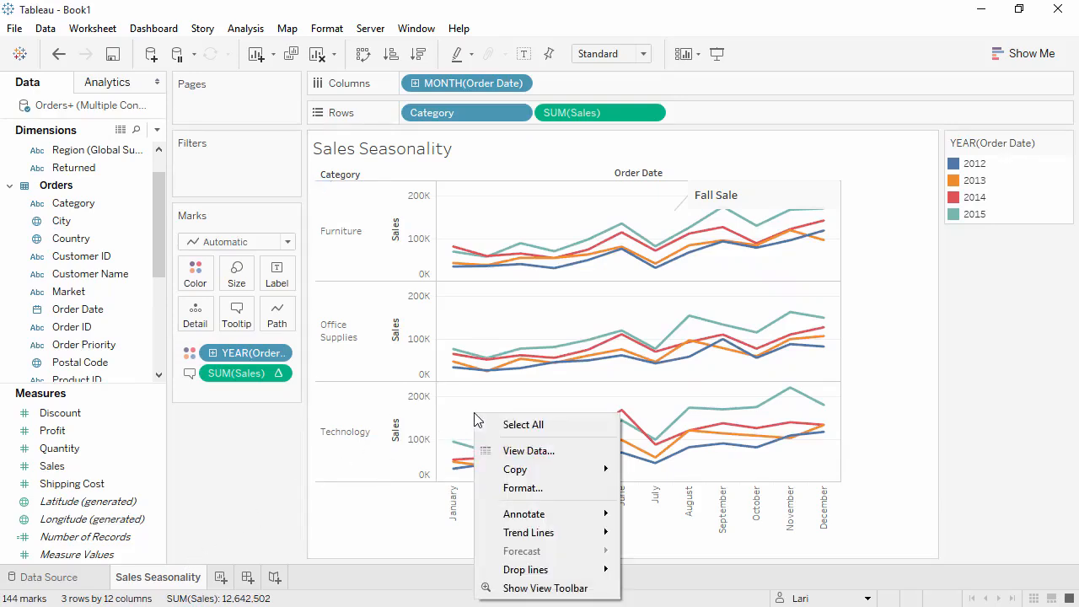
mouse_move(498, 469)
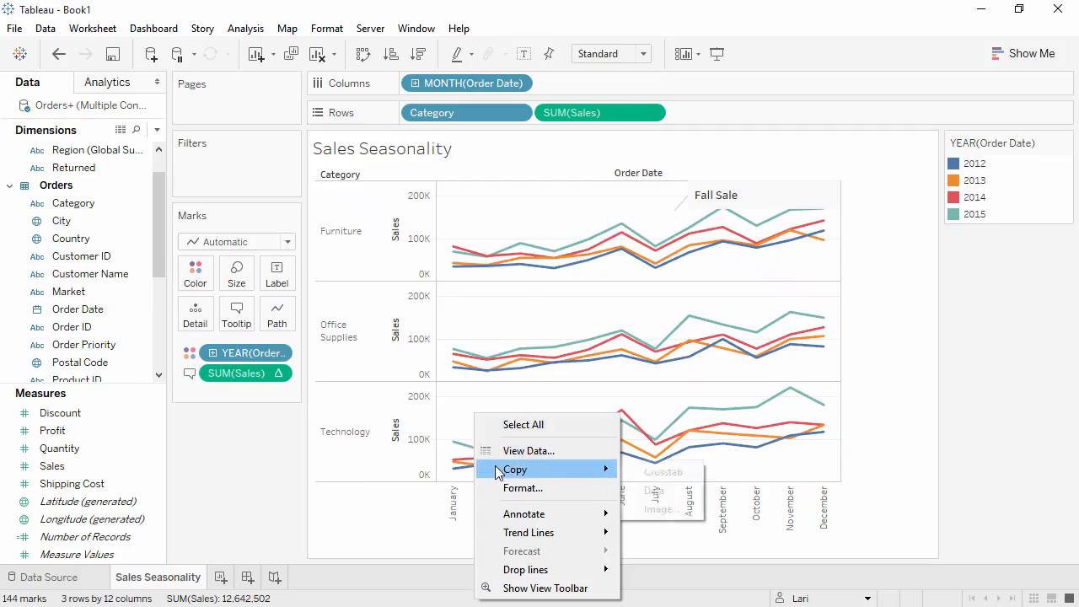
click(660, 493)
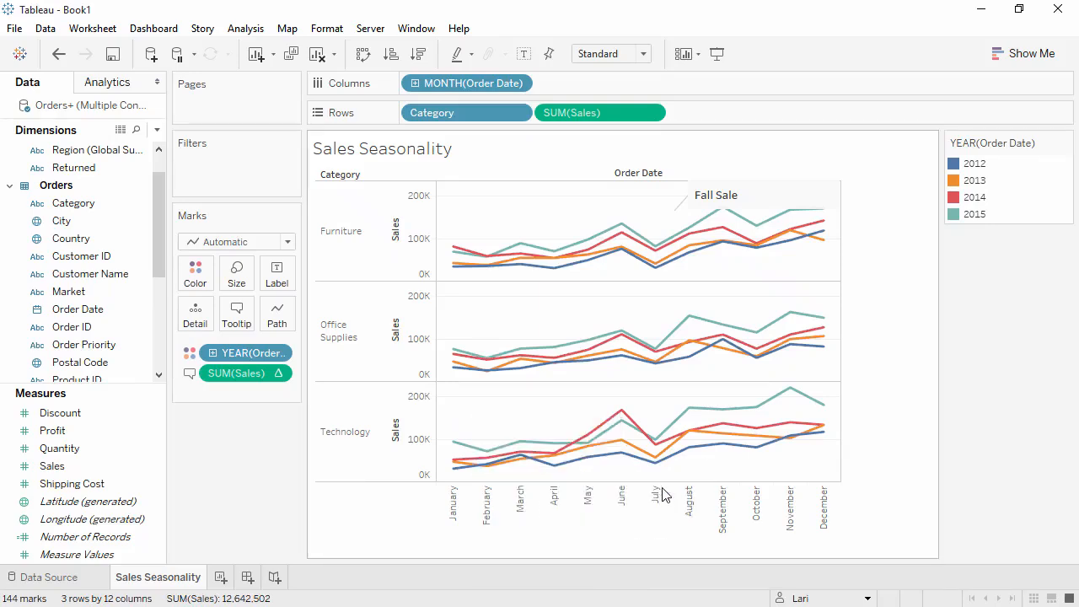
Step: Switch to Excel, paste the copied data starting at cell A1, and return to Tableau
click(980, 11)
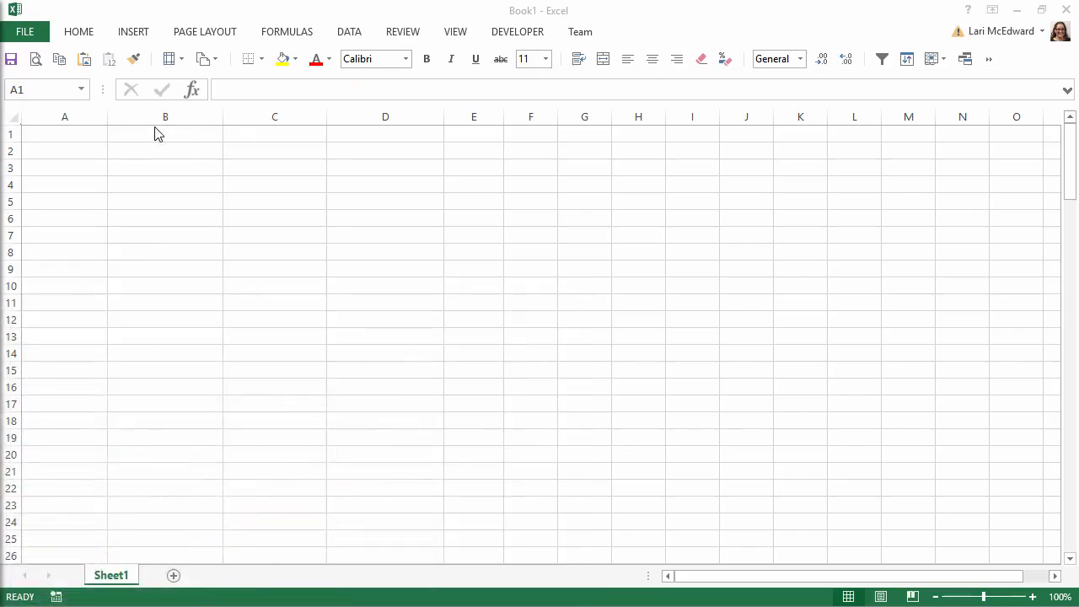
click(88, 136)
key(ctrl+v)
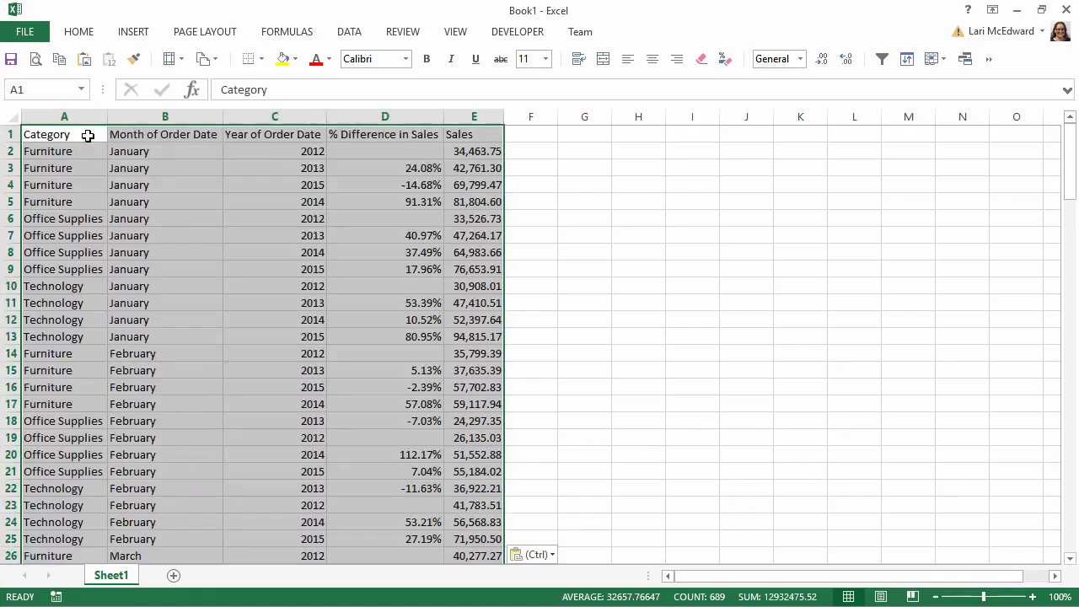
click(358, 116)
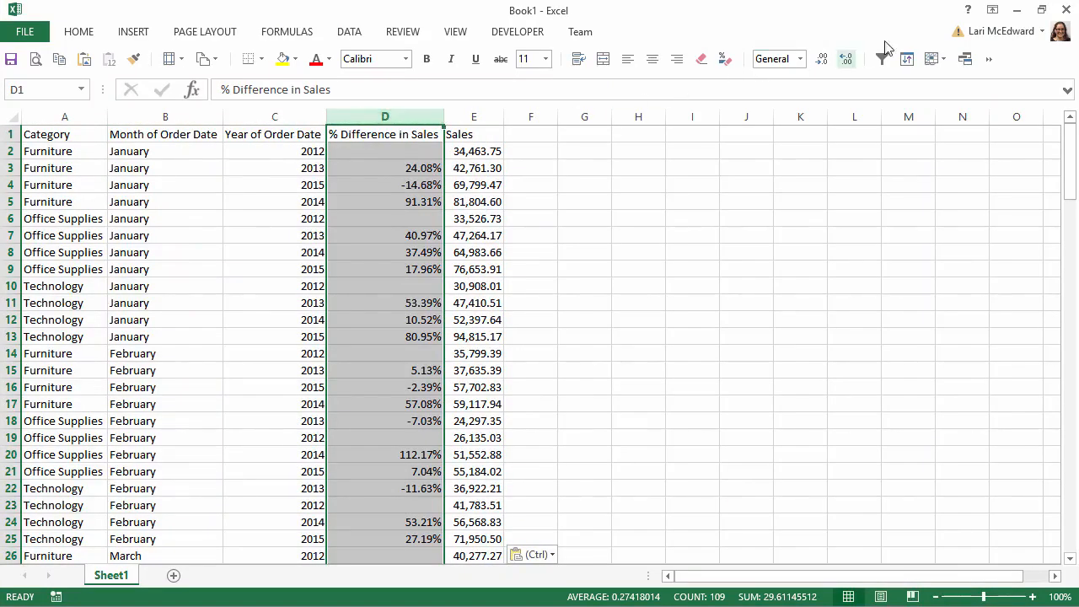
click(1012, 13)
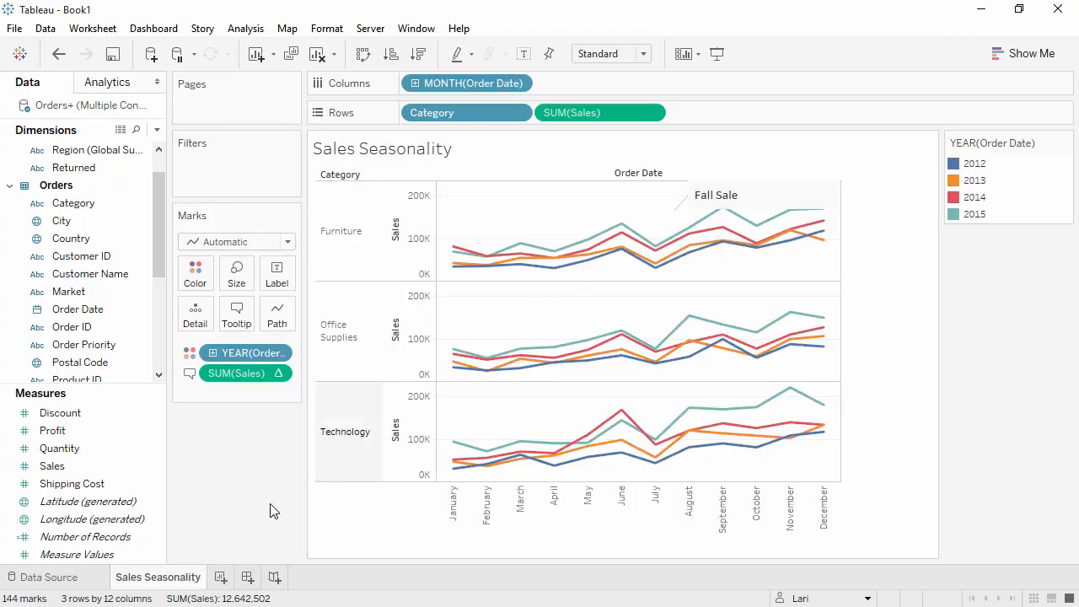
Step: Duplicate the Sales Seasonality worksheet as a crosstab
right_click(171, 580)
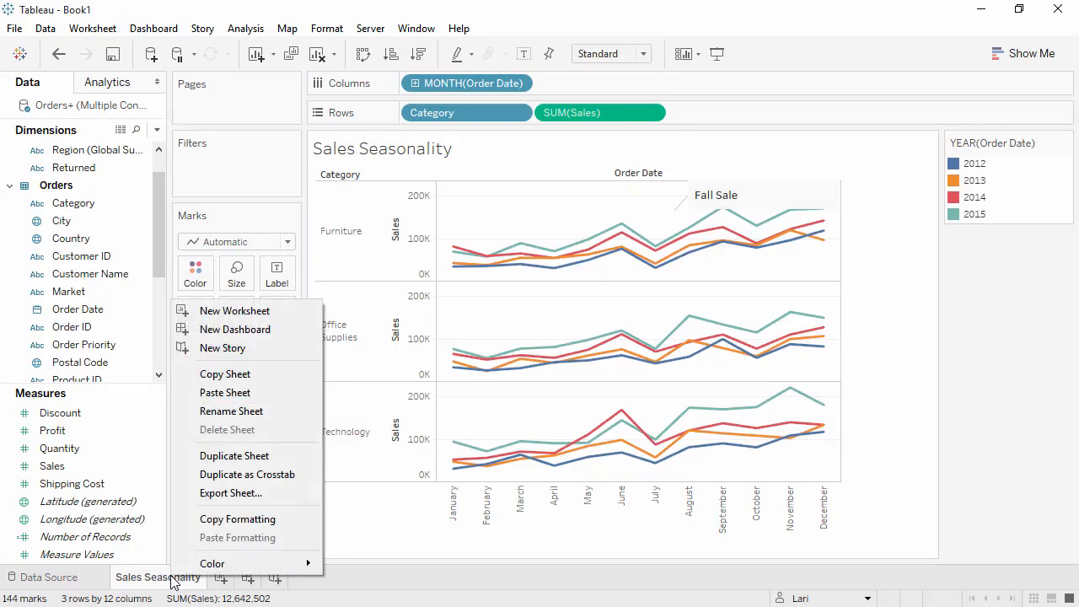
click(223, 477)
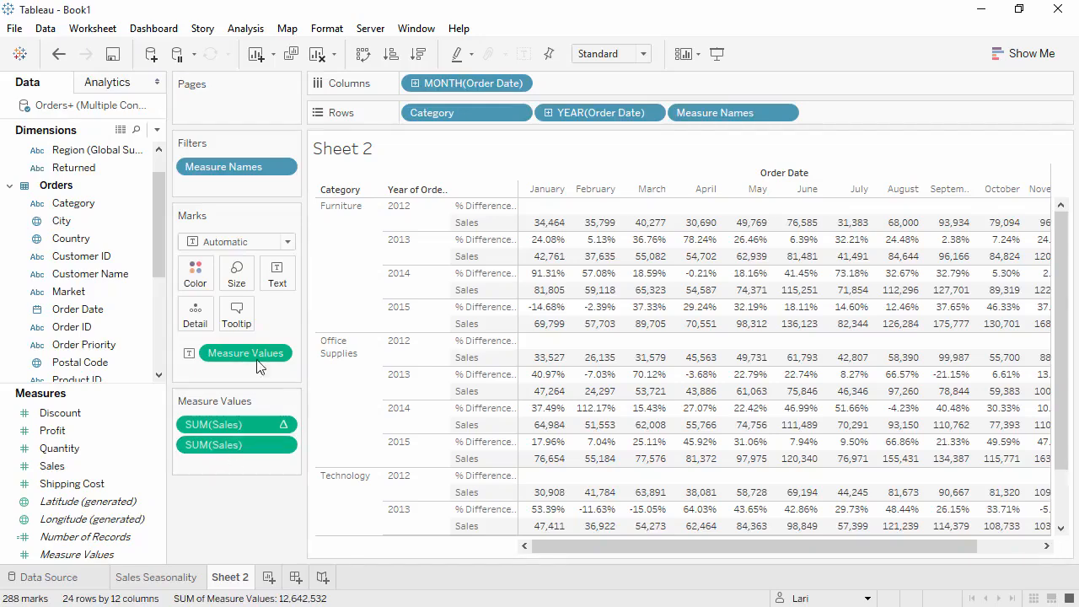
Step: Swap the crosstab's rows and columns, then move Category onto Rows after the month field
click(363, 56)
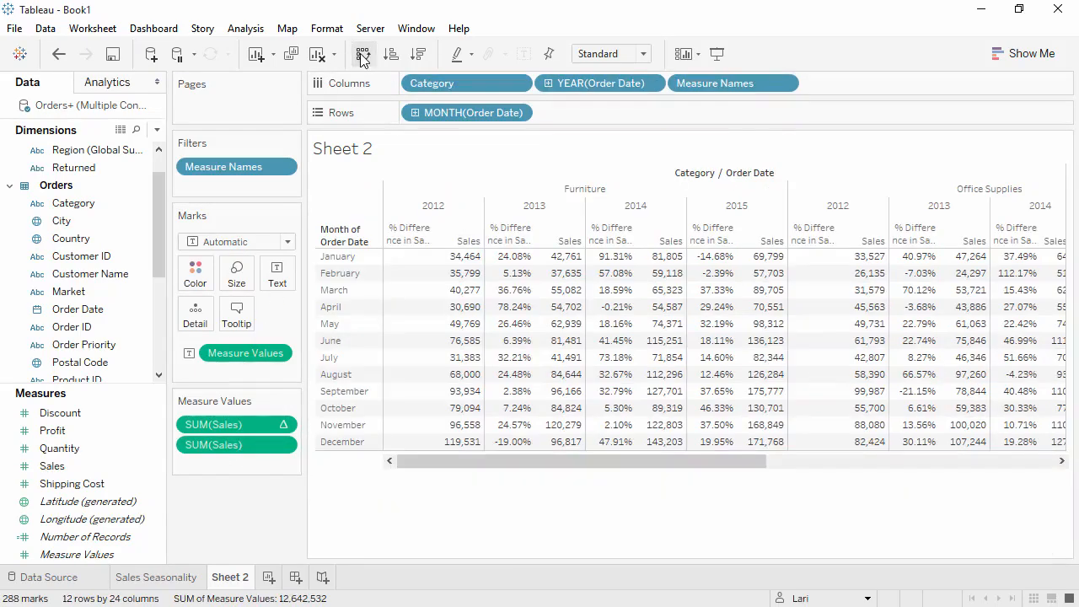
drag(439, 83, 571, 127)
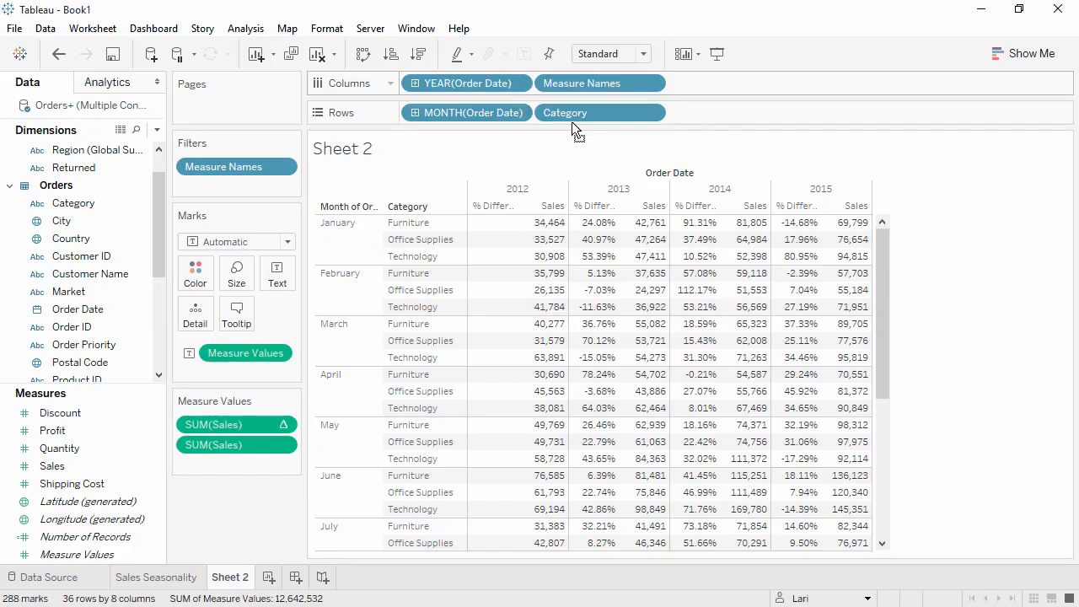
Step: Hide the crosstab's sheet title and fit the view to Entire View
right_click(496, 156)
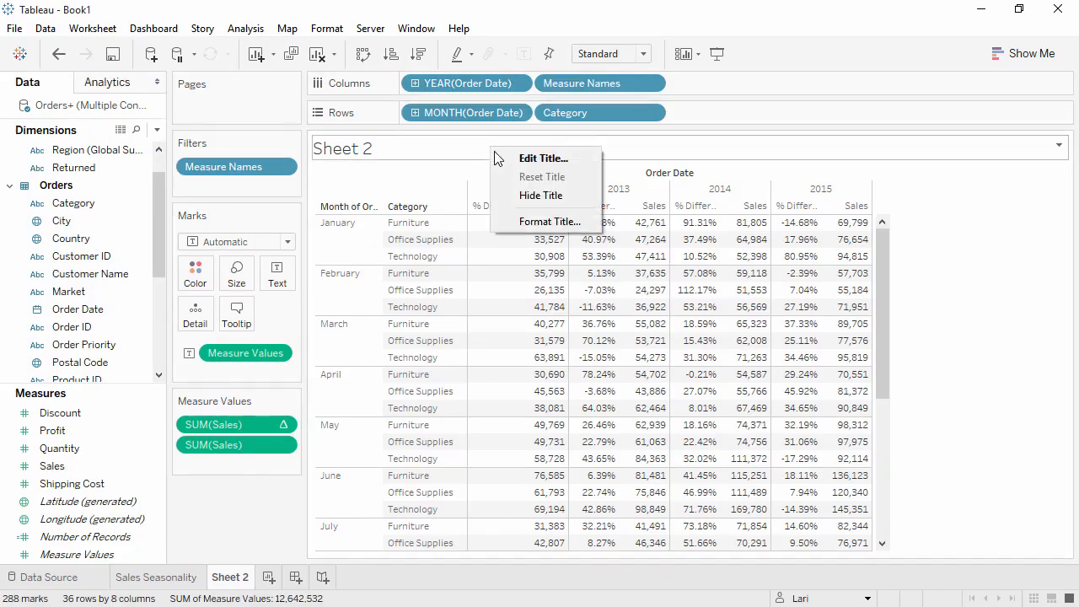
click(540, 195)
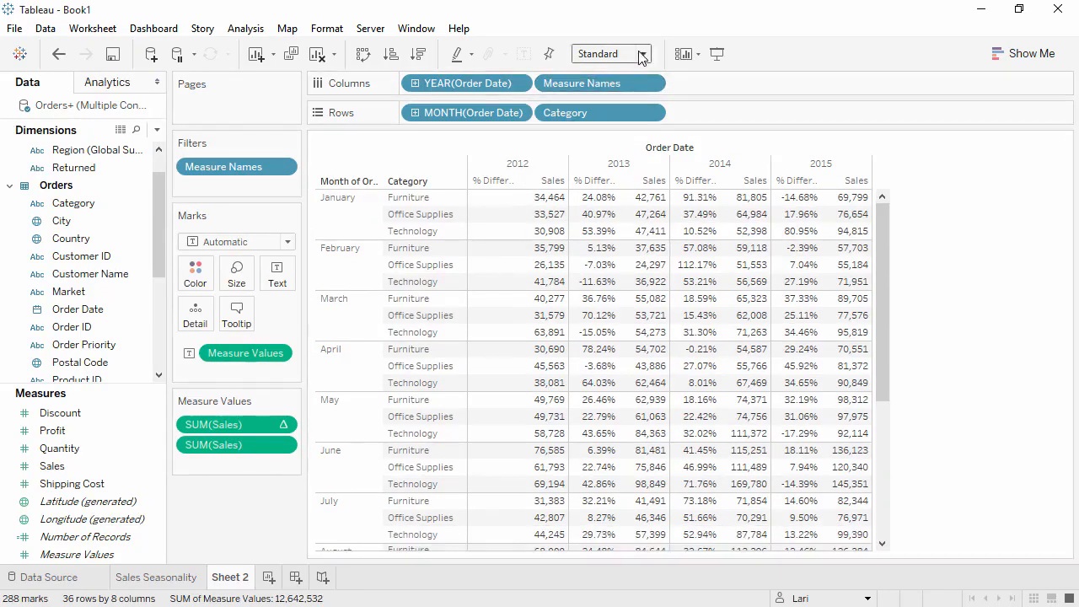
click(641, 57)
click(613, 125)
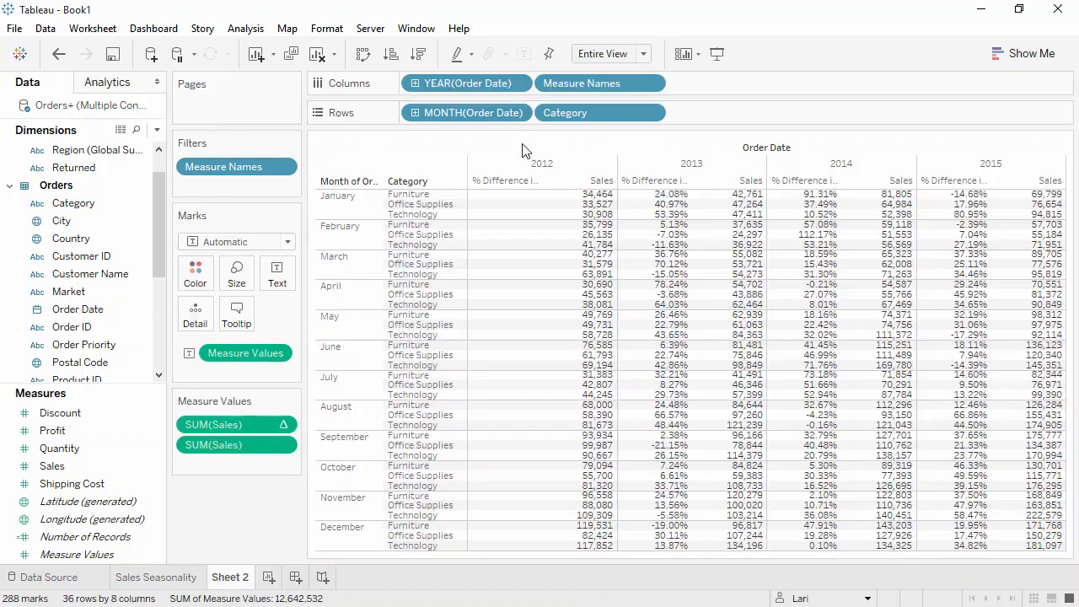
Step: Color the crosstab marks by Profit using a stepped Green-Gold palette
drag(121, 428, 200, 285)
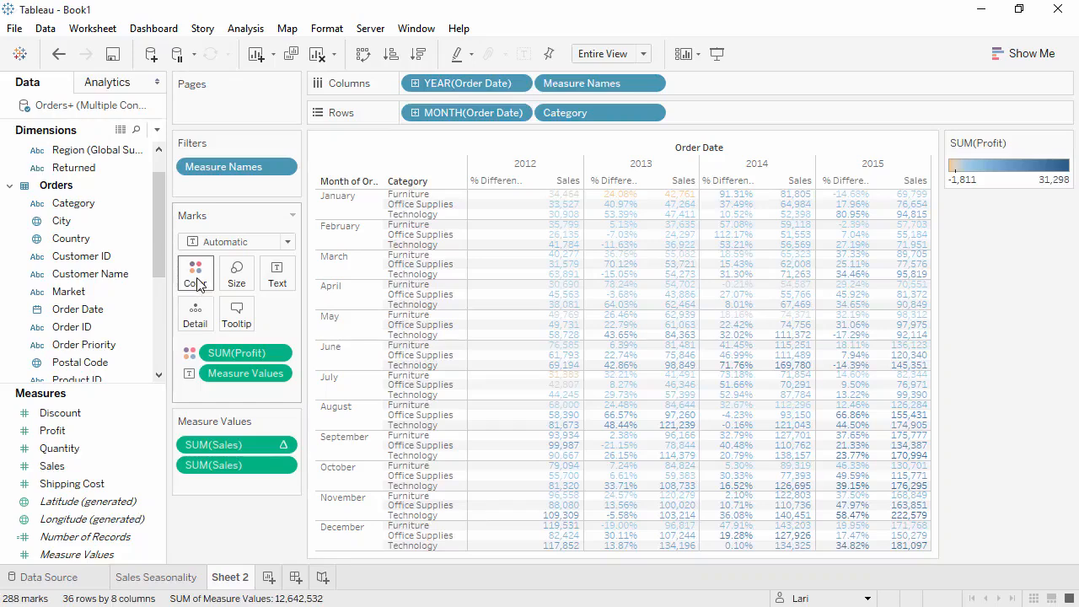
click(196, 279)
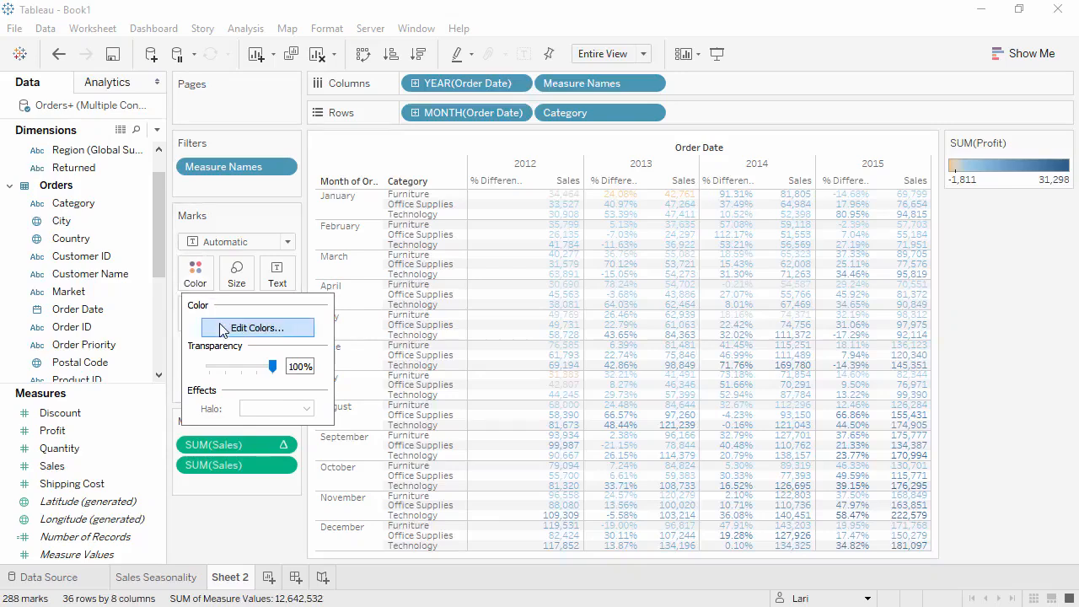
click(253, 328)
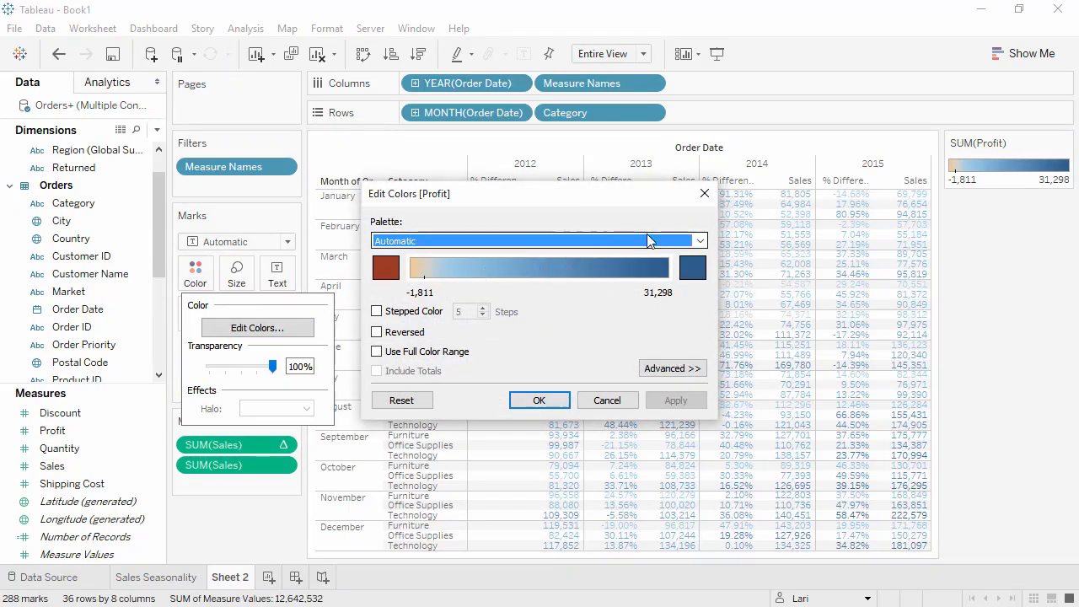
click(700, 242)
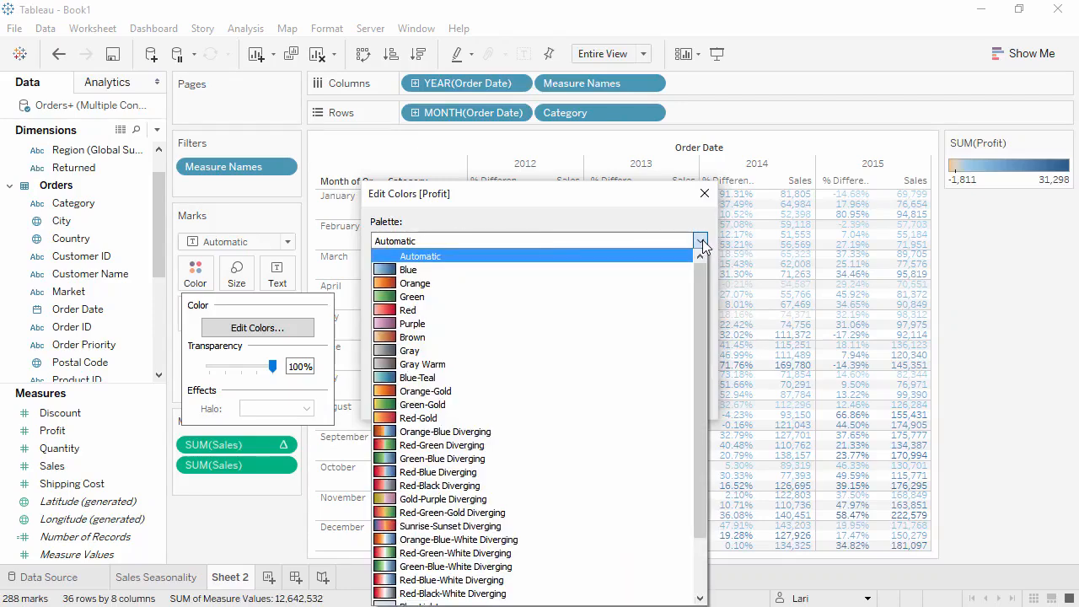
click(581, 404)
click(428, 312)
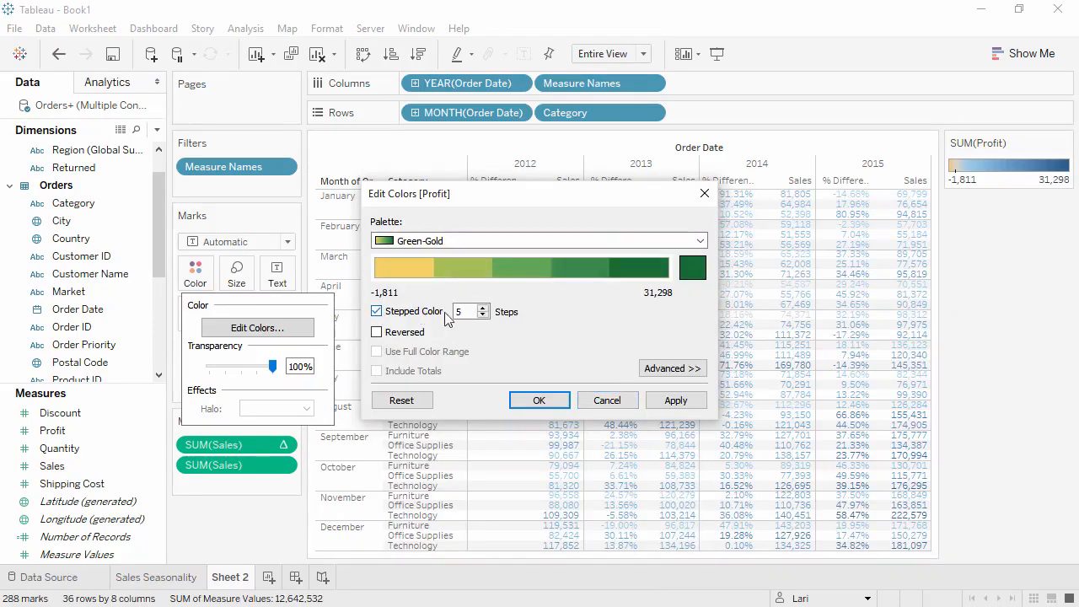
click(483, 309)
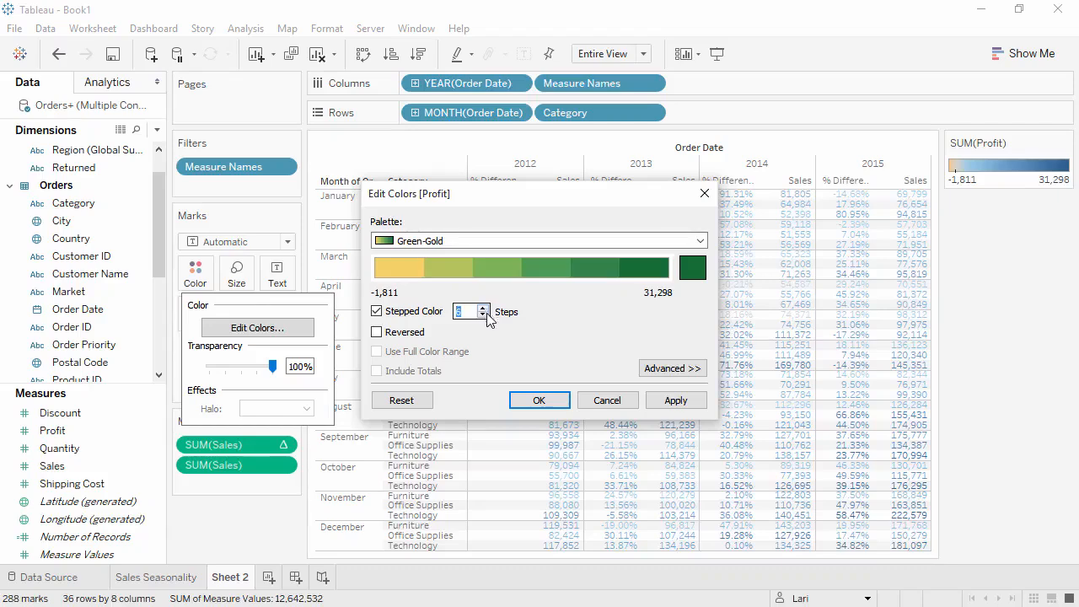
click(537, 400)
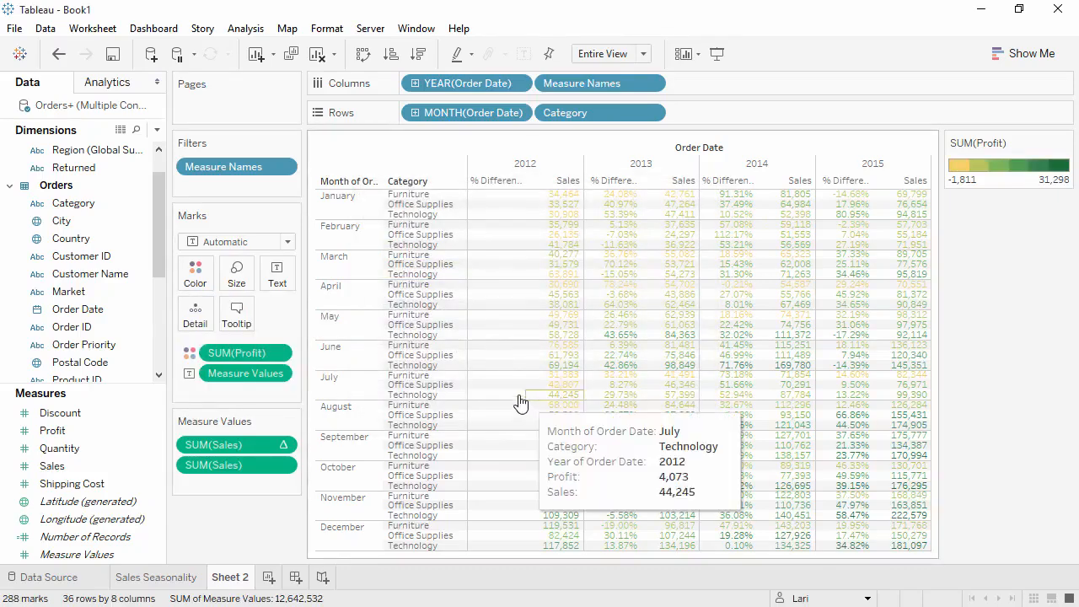
Step: Change the mark type to Square and turn on mark labels
click(272, 243)
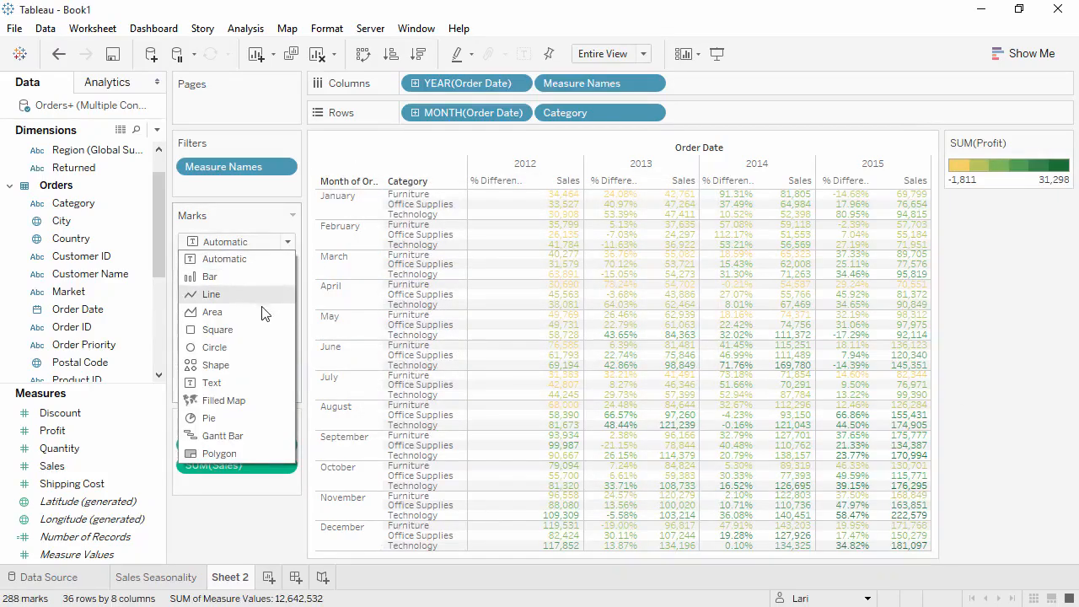
click(258, 330)
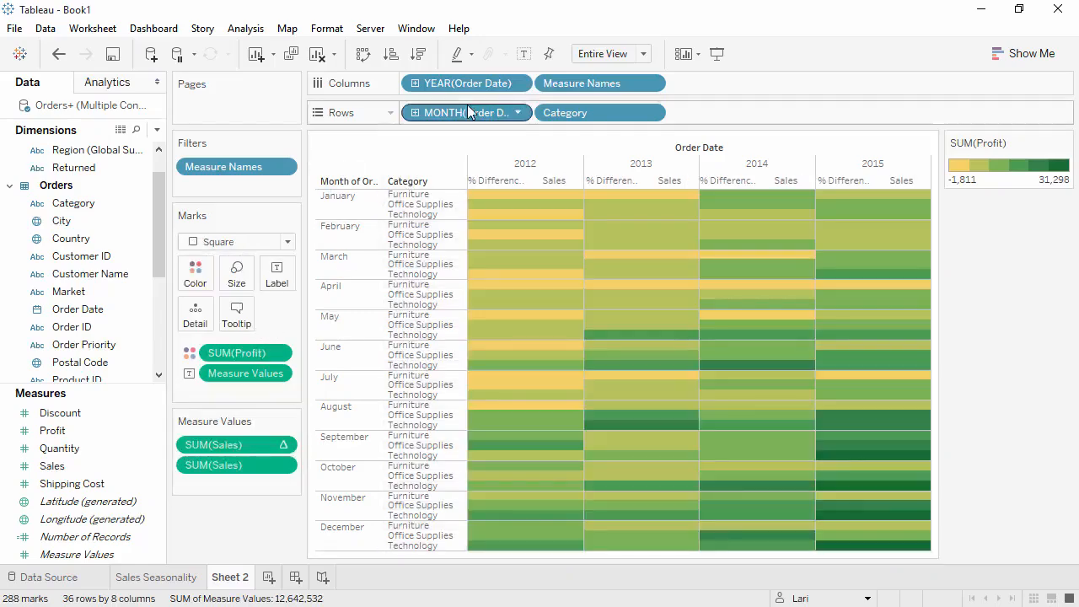
click(523, 54)
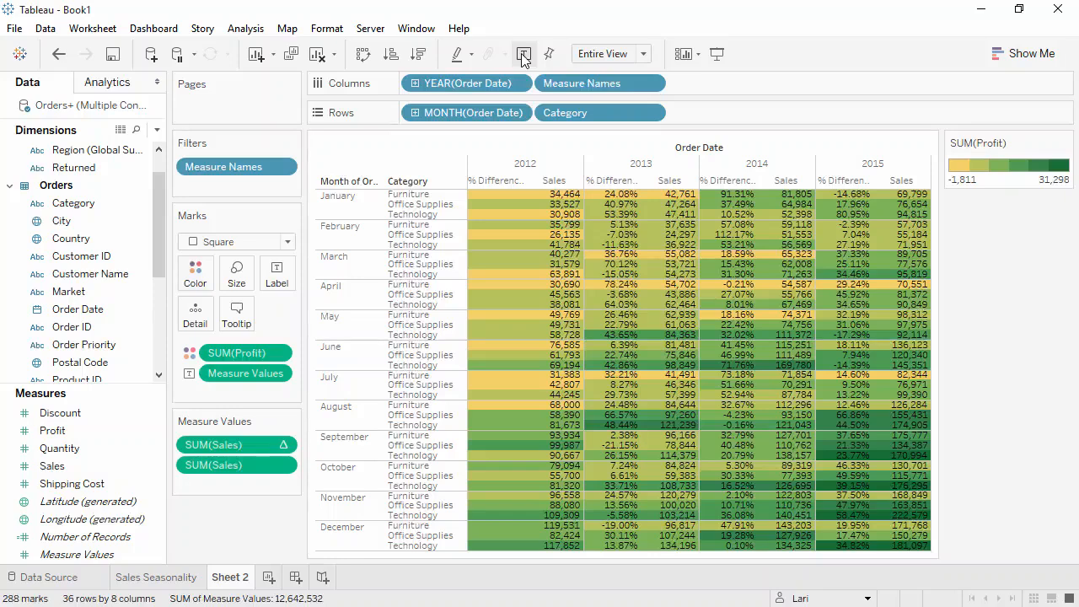
Step: Show the highlighter control for the Category field
right_click(563, 116)
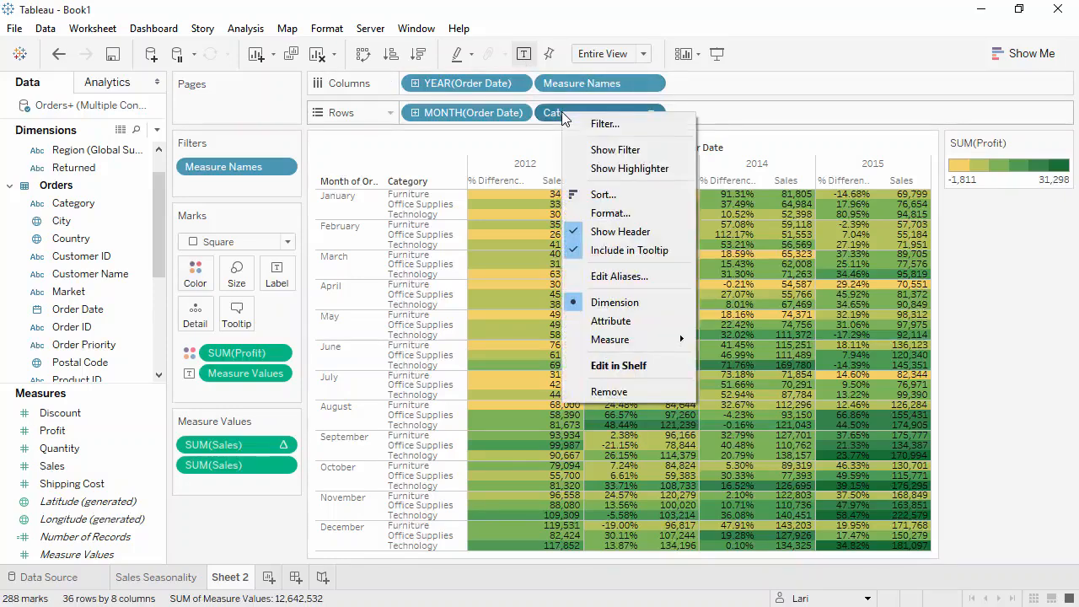
click(595, 169)
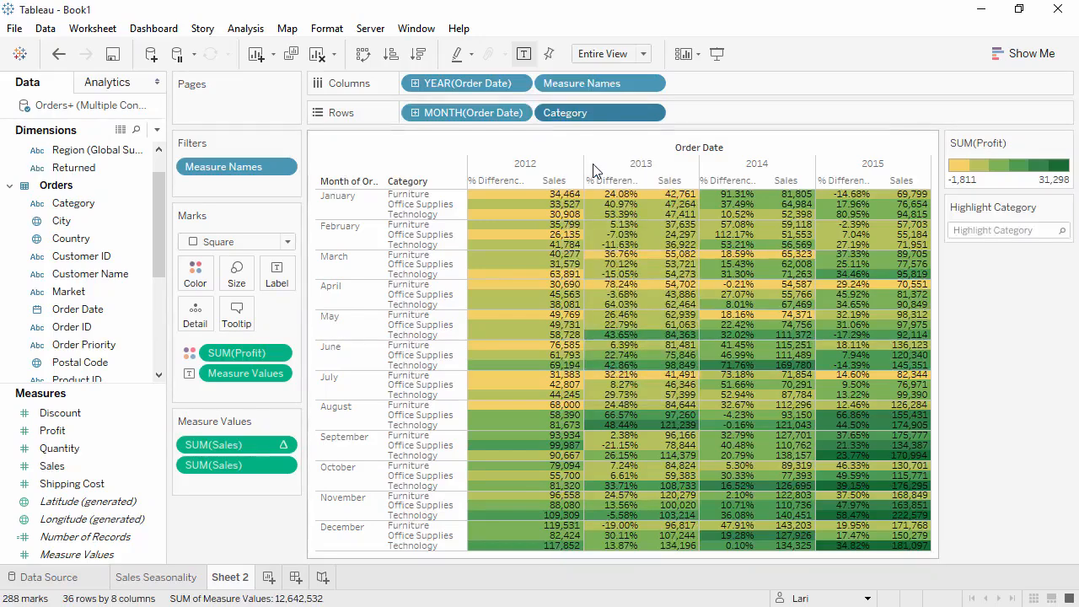
Step: Highlight Office Supplies with the Category highlighter, then clear the highlight
click(993, 230)
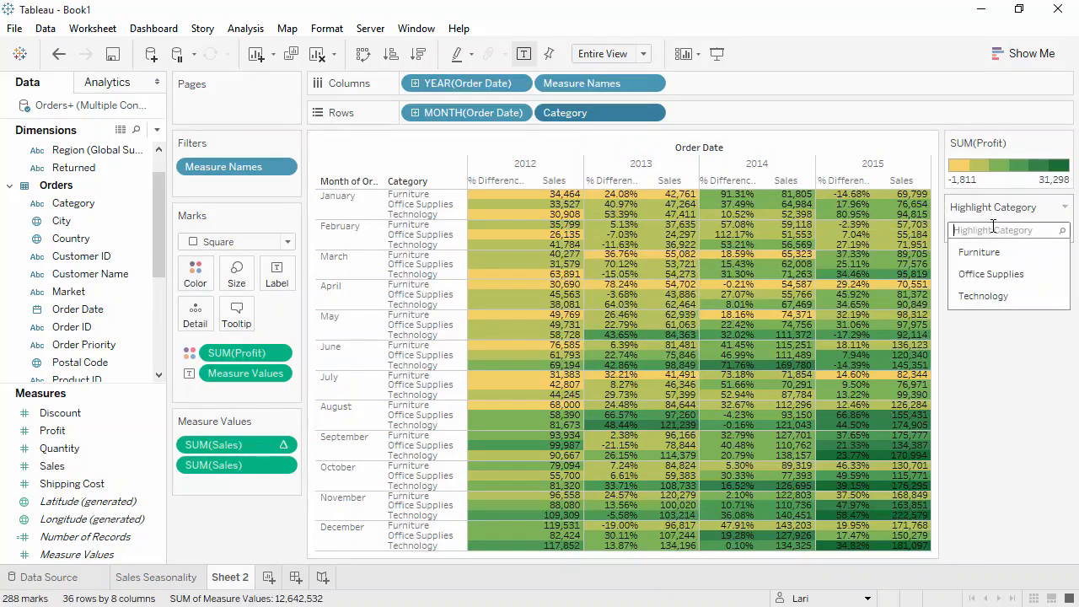
click(1003, 278)
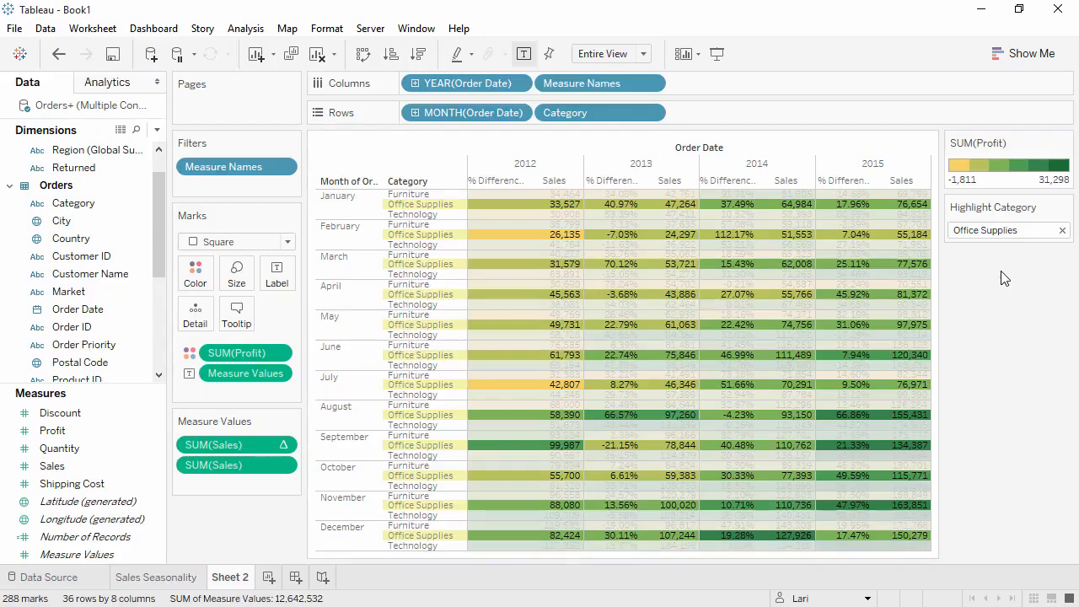
click(1022, 230)
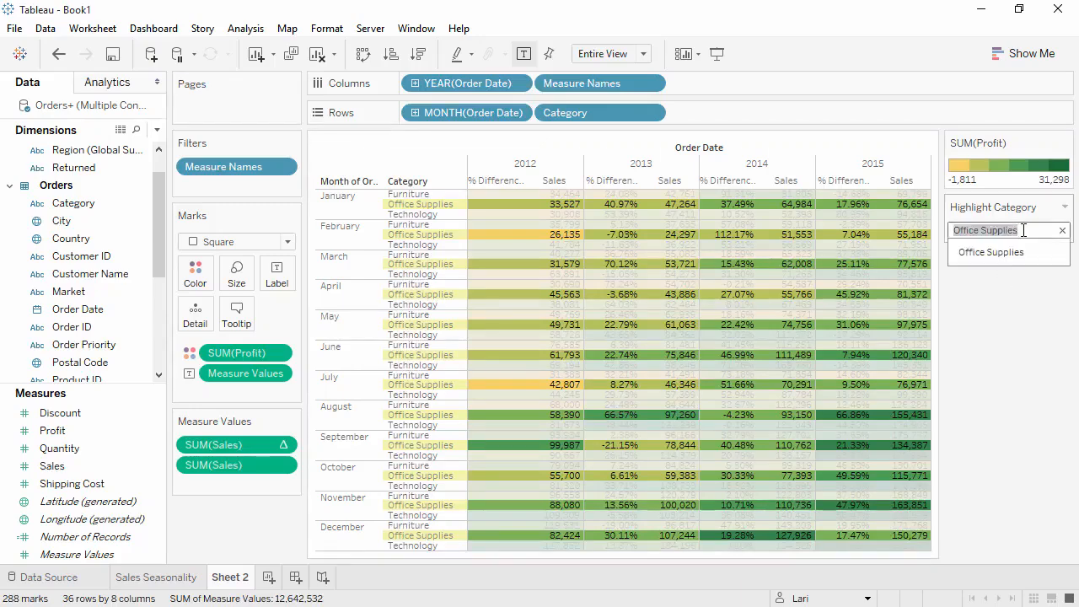
click(1062, 230)
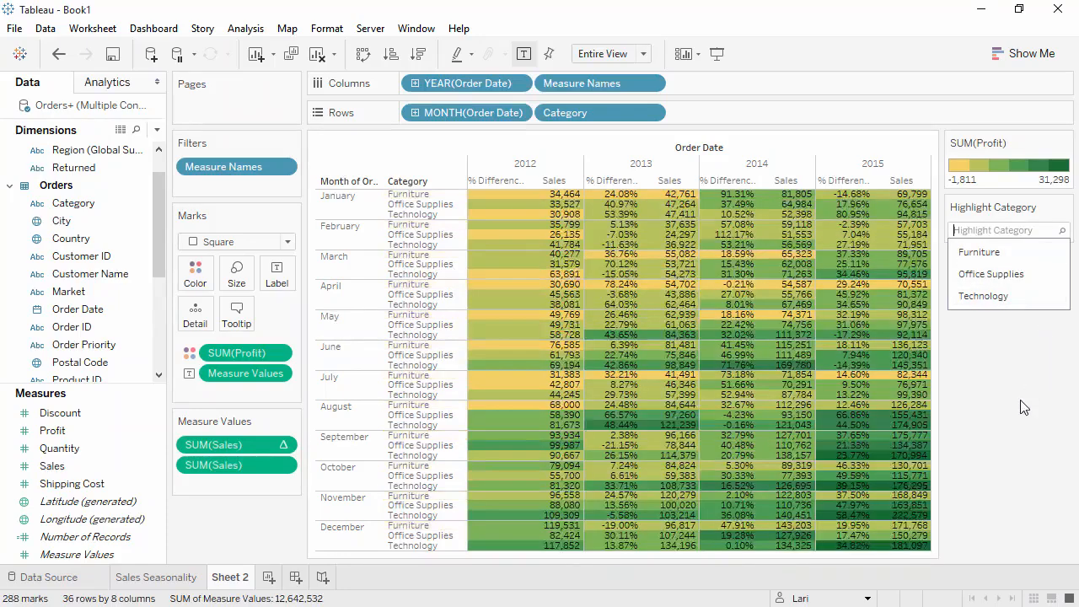
Step: Rename the crosstab worksheet to Crosstab
double_click(239, 579)
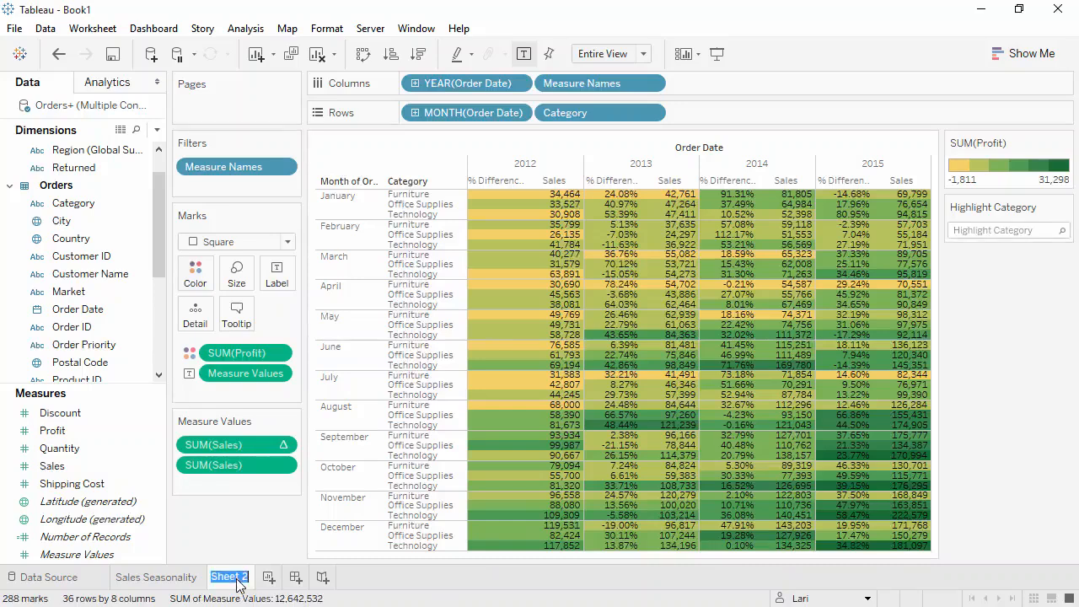
text(Crosstab)
key(Return)
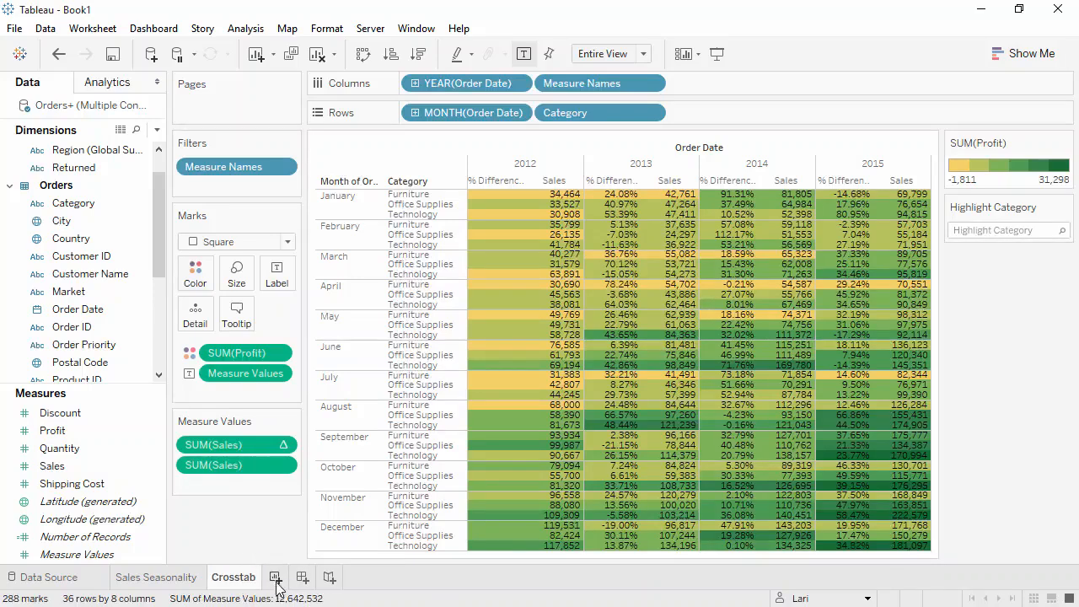
Step: Add a new worksheet and use Show Me with Sales and Country to build a symbol map
click(277, 578)
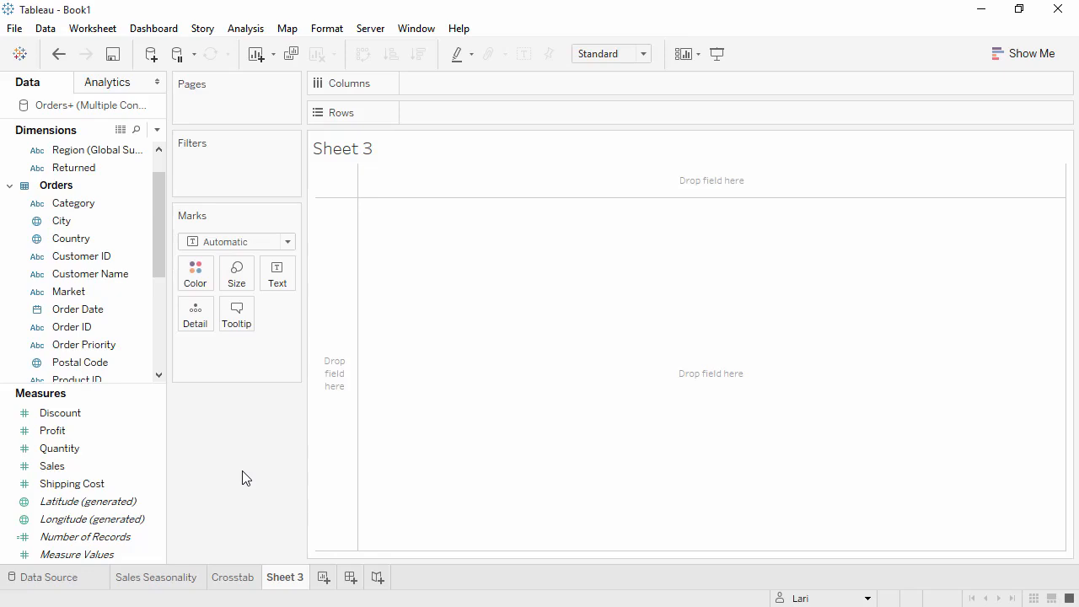
click(1018, 54)
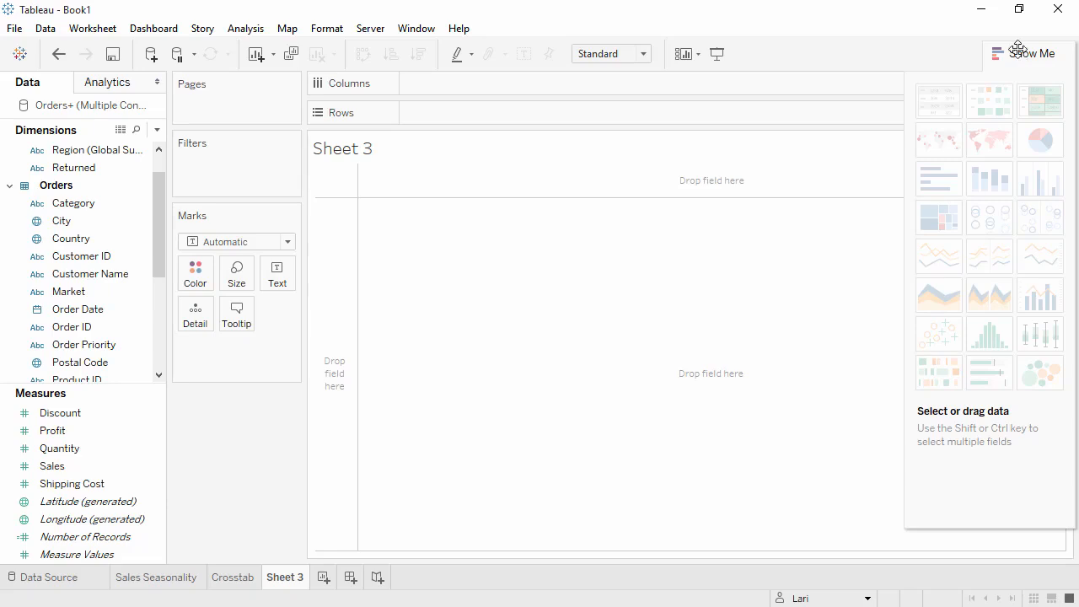
click(63, 470)
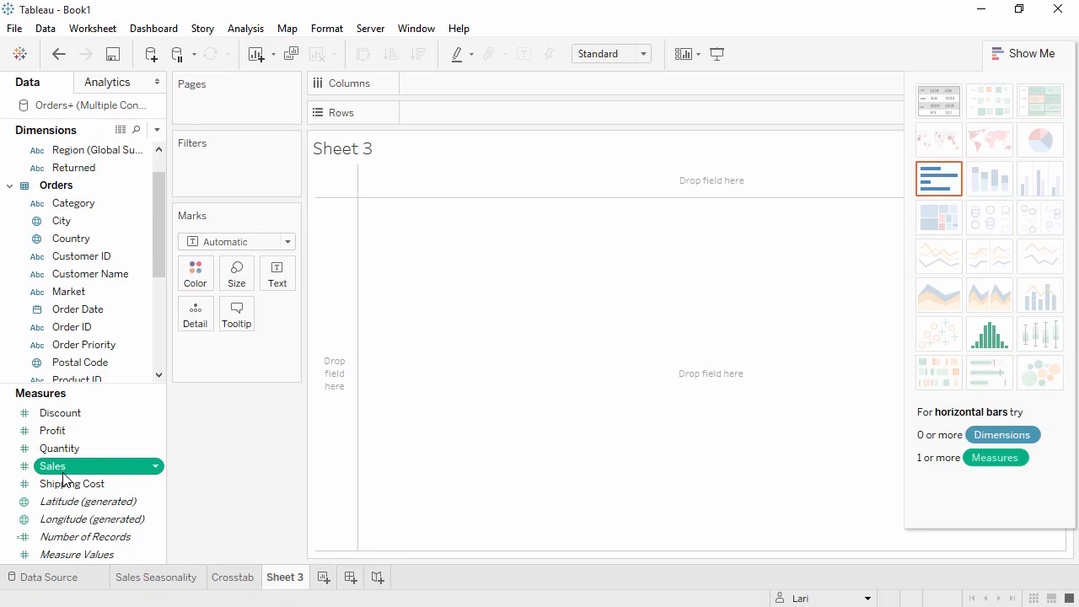
ctrl+click(79, 240)
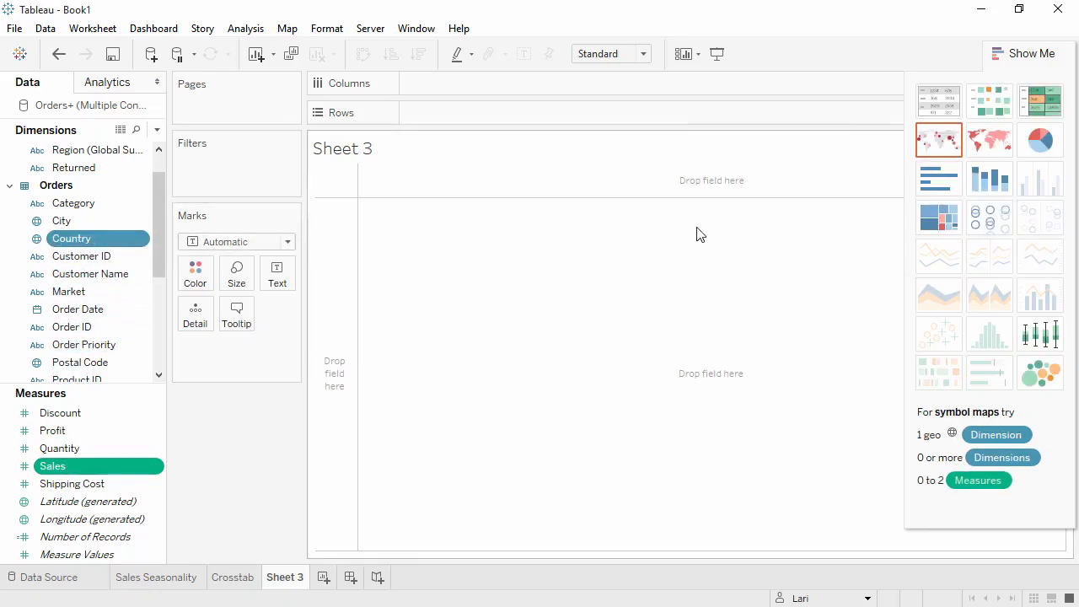
click(934, 217)
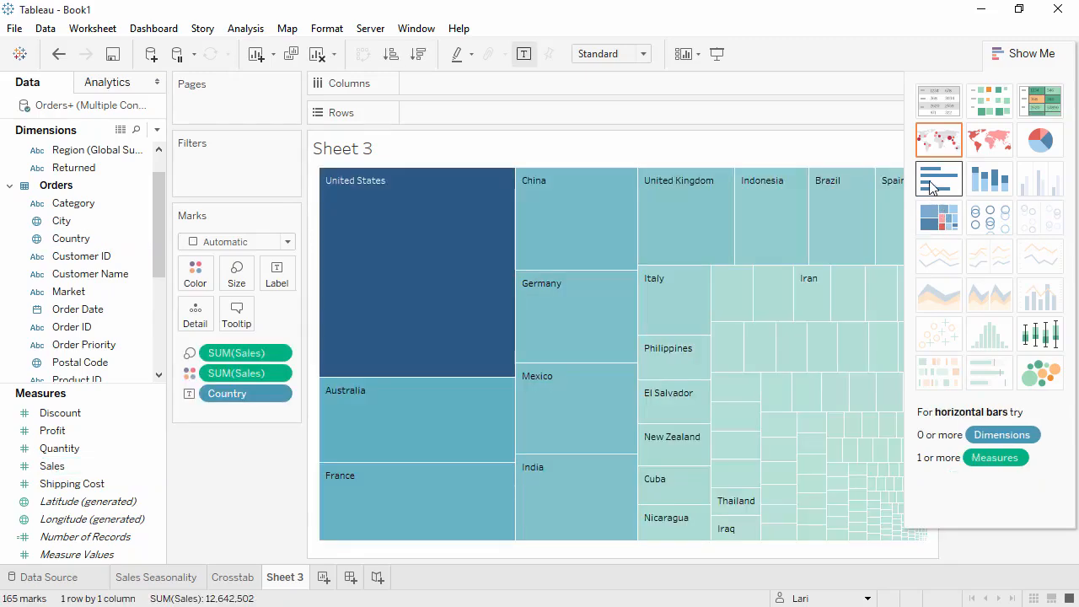
click(931, 187)
click(932, 147)
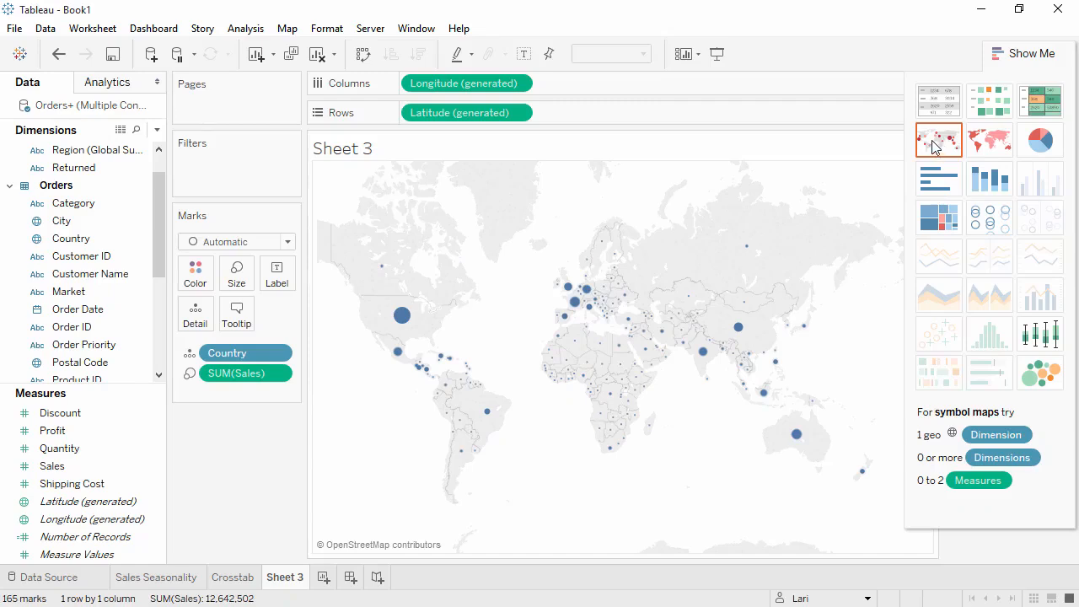
click(1011, 53)
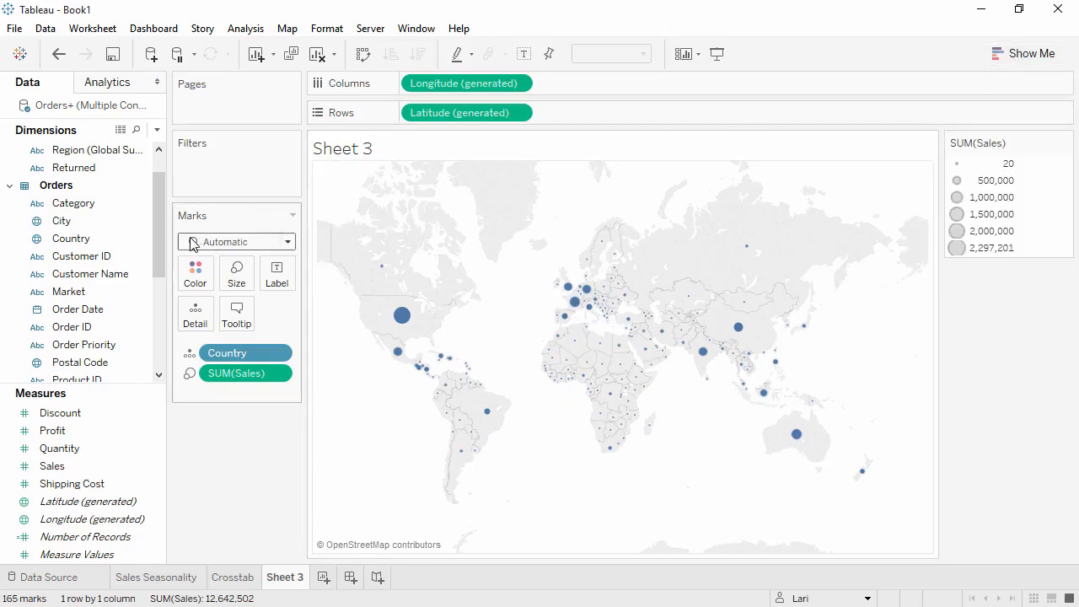
Step: Add State to the map's mark detail and increase the mark size
drag(160, 246, 479, 318)
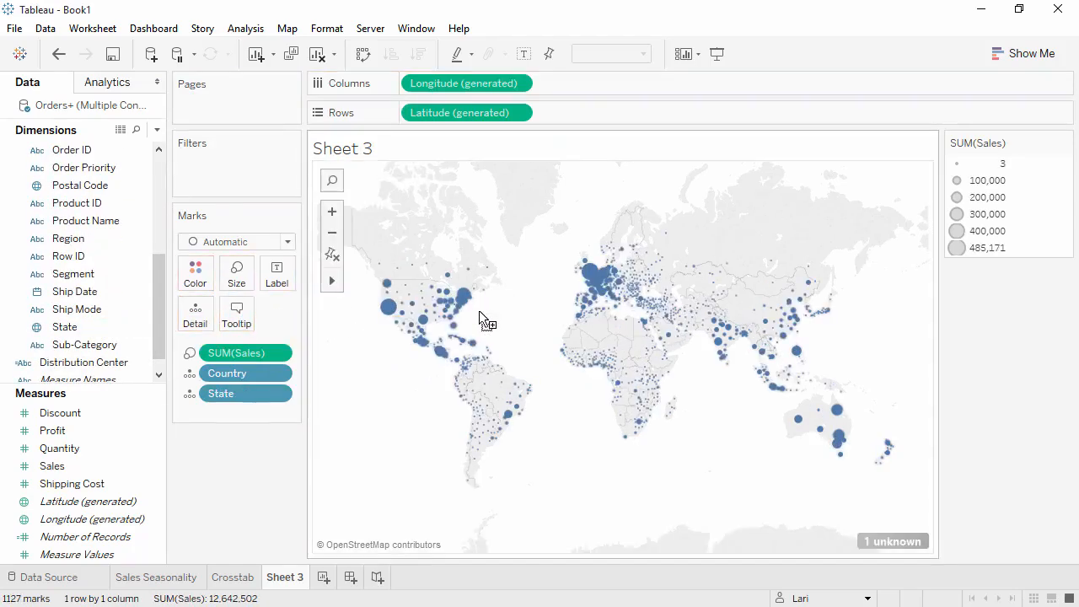
click(237, 274)
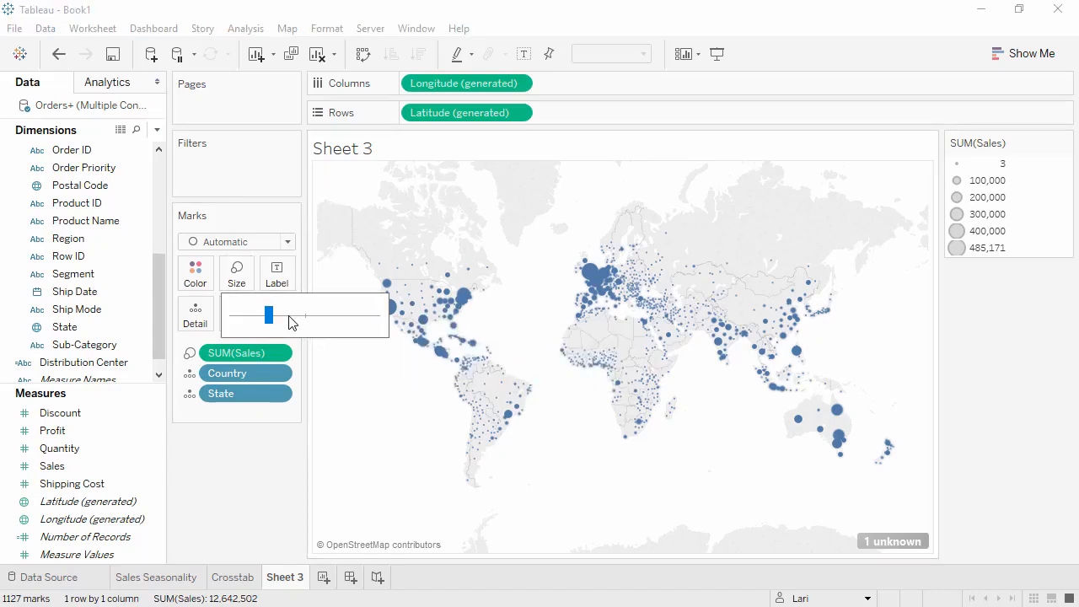
click(289, 318)
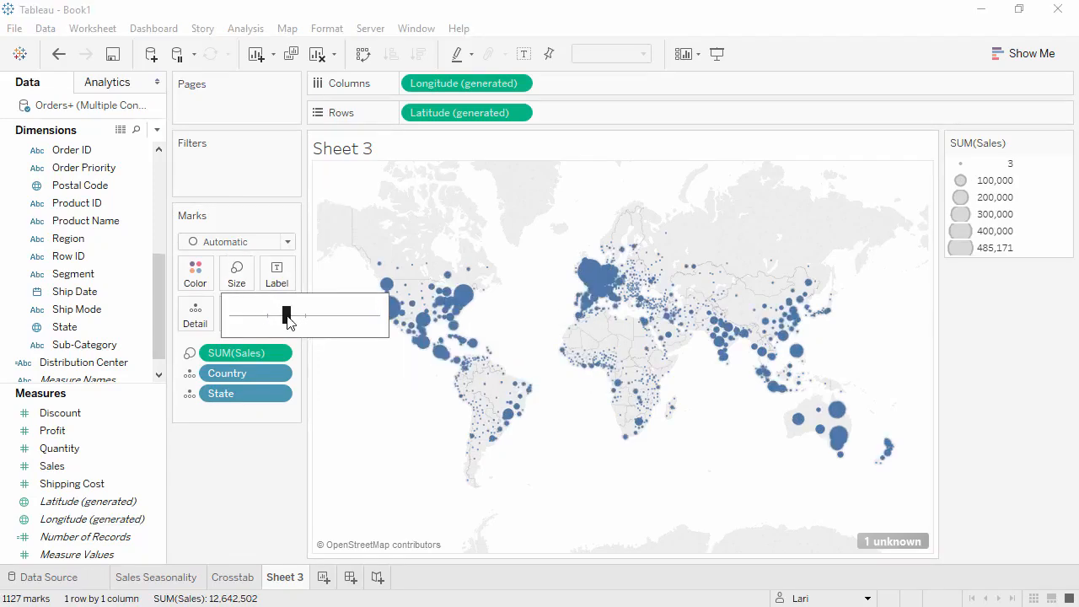
Step: Set the mark color transparency to 80% and give the marks a gray border
click(188, 280)
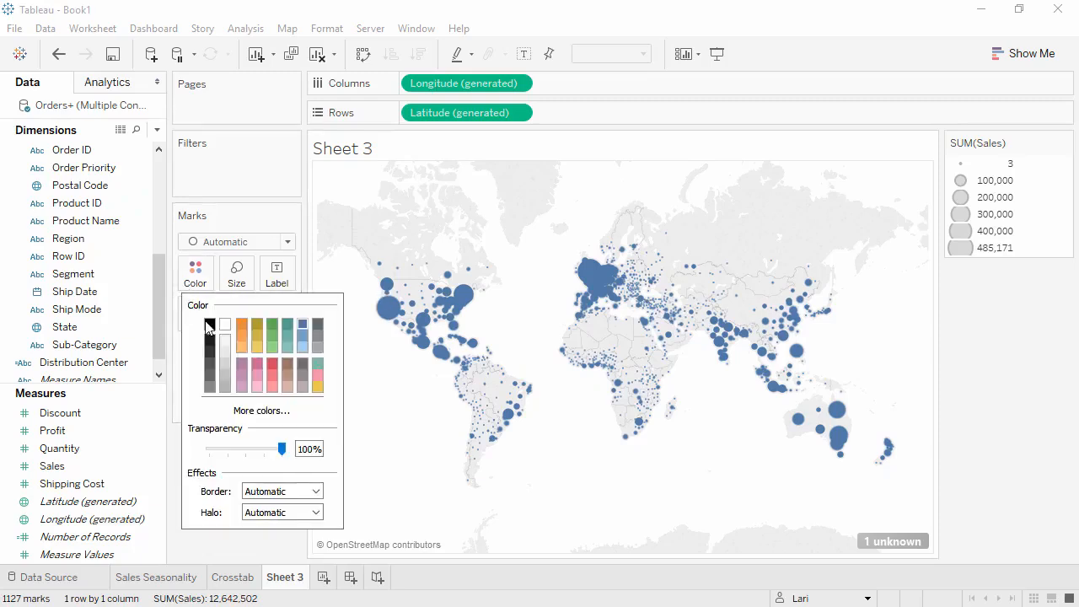
drag(278, 450, 269, 450)
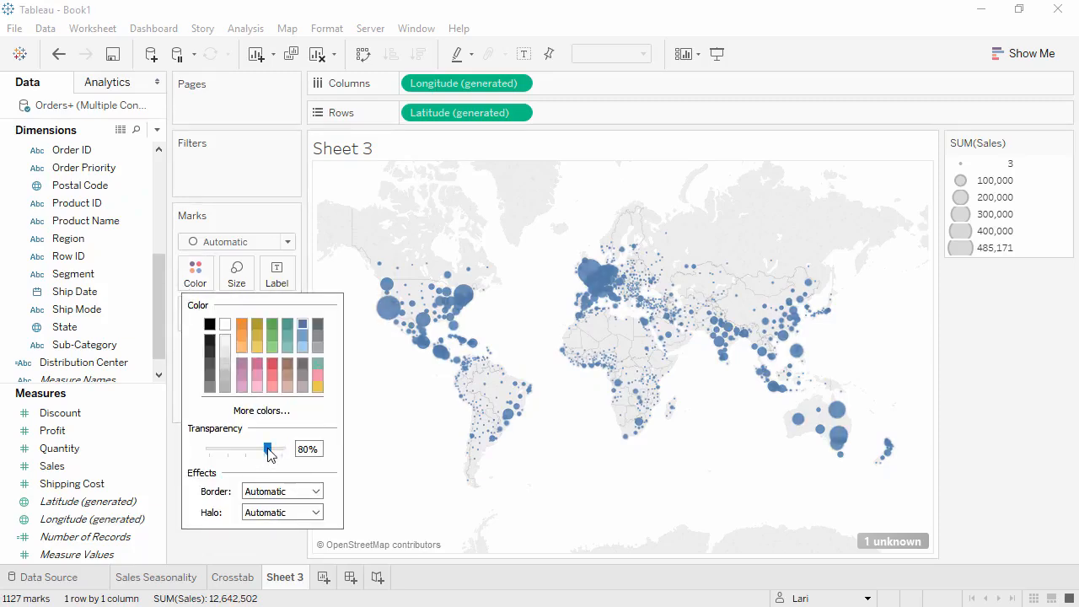
click(317, 492)
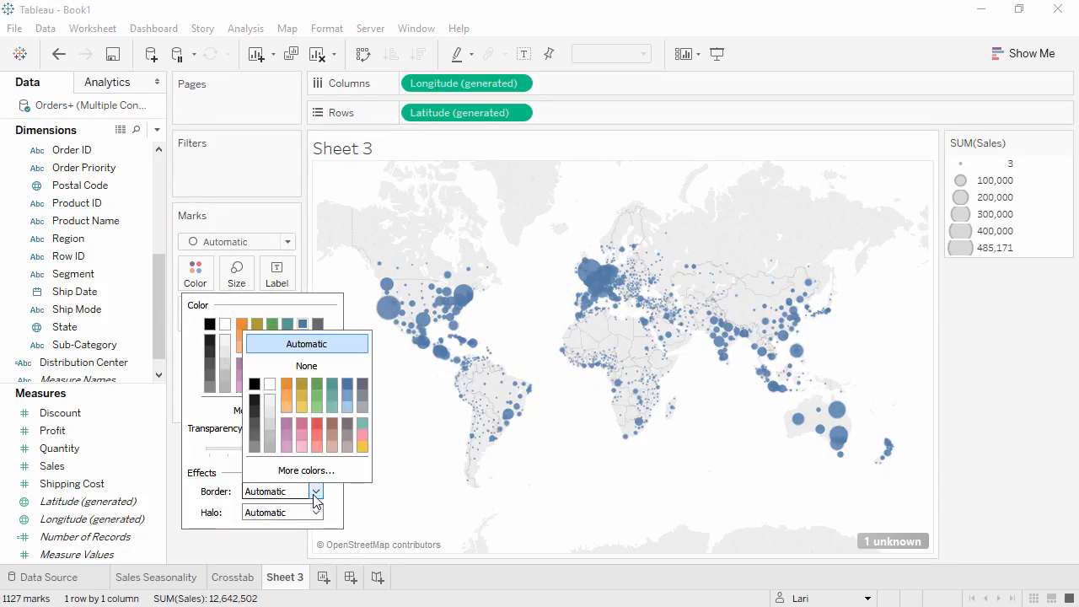
click(361, 408)
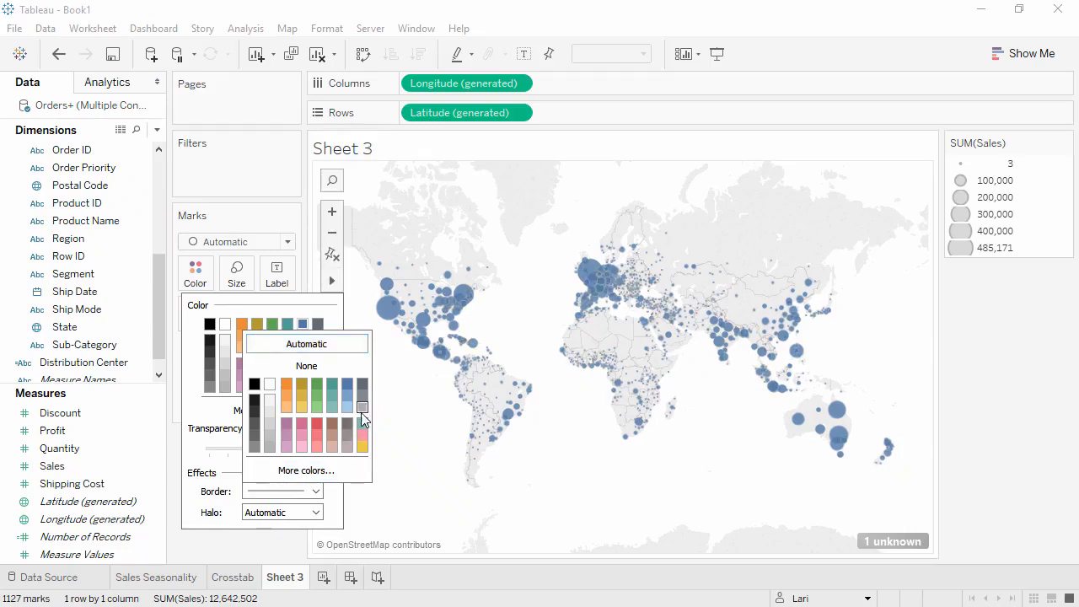
click(292, 541)
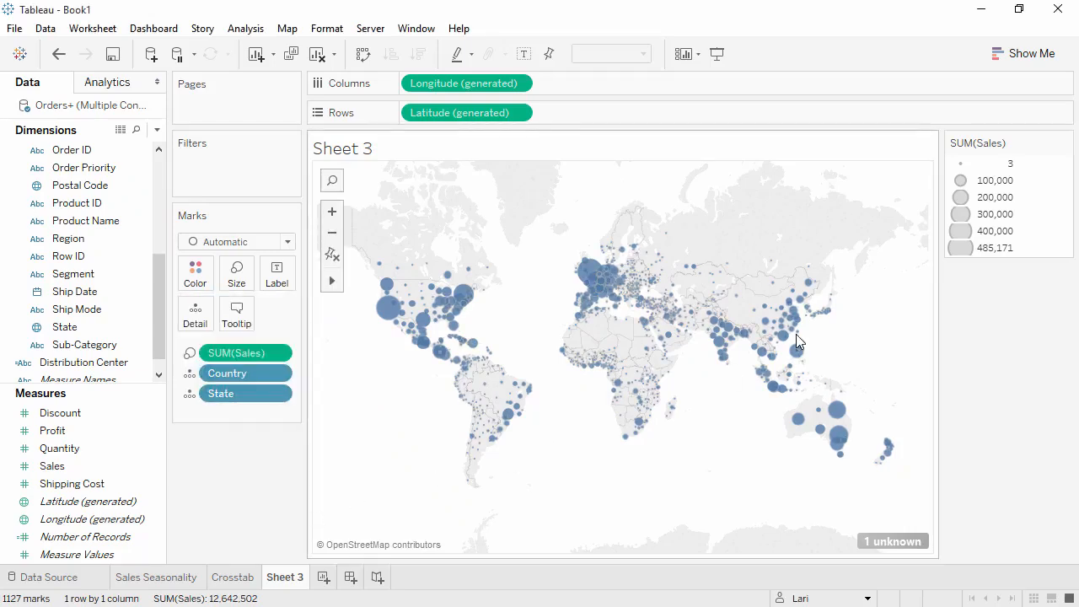
Step: Hide the SUM(Sales) size legend and color the marks by Profit
click(1064, 143)
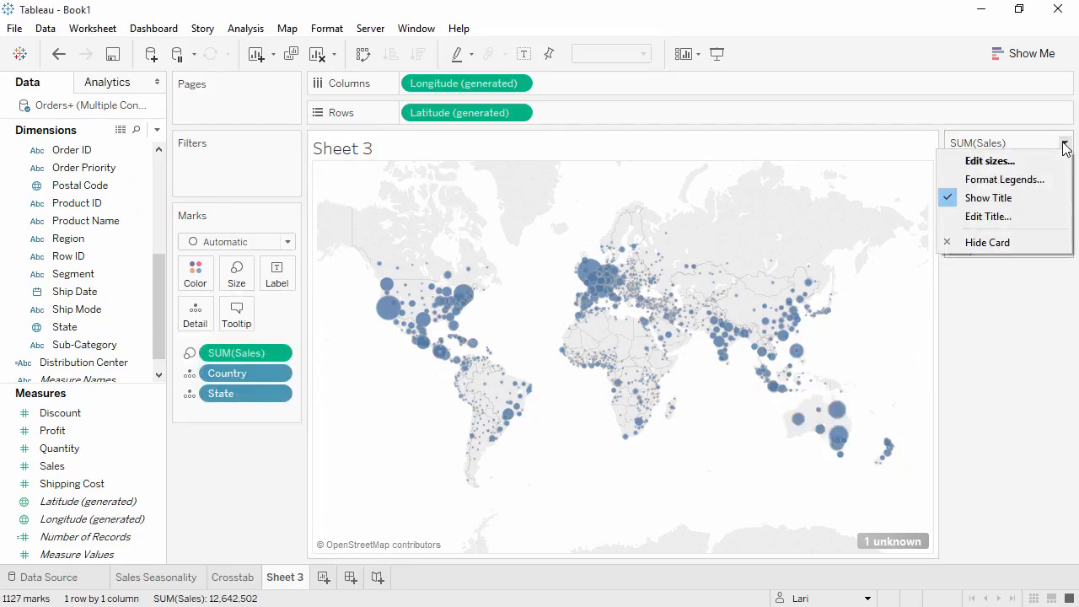
click(1004, 242)
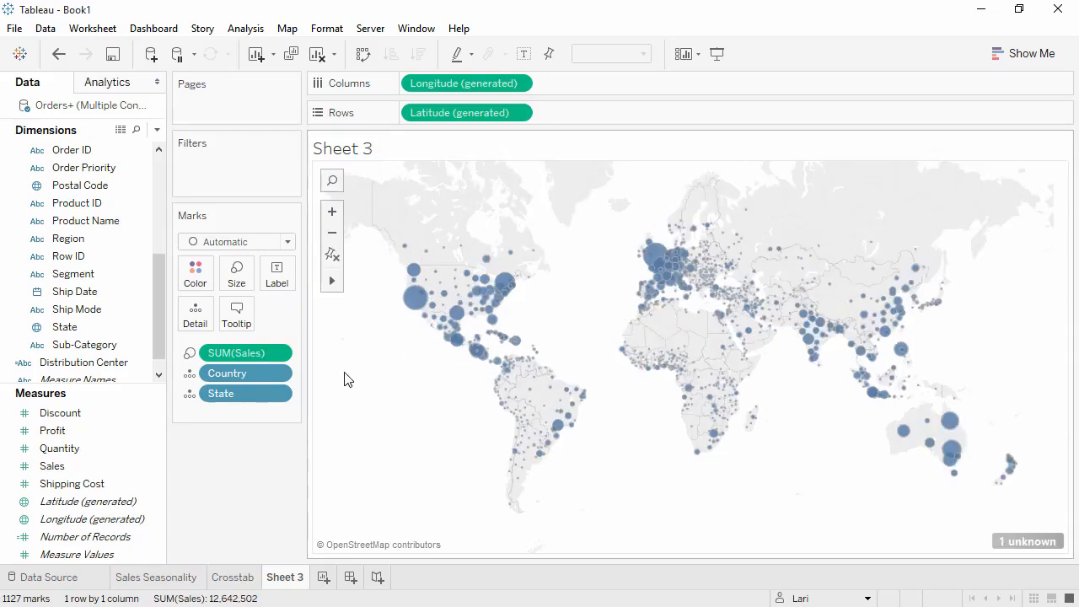
drag(122, 431, 195, 272)
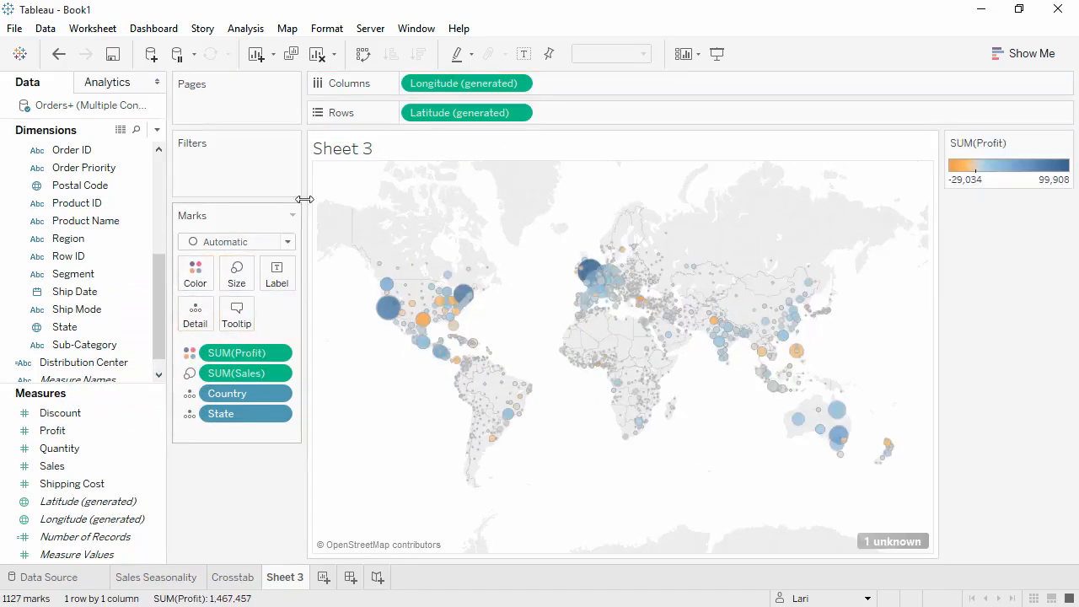
Step: Search the map for India, then reset the map view
click(341, 187)
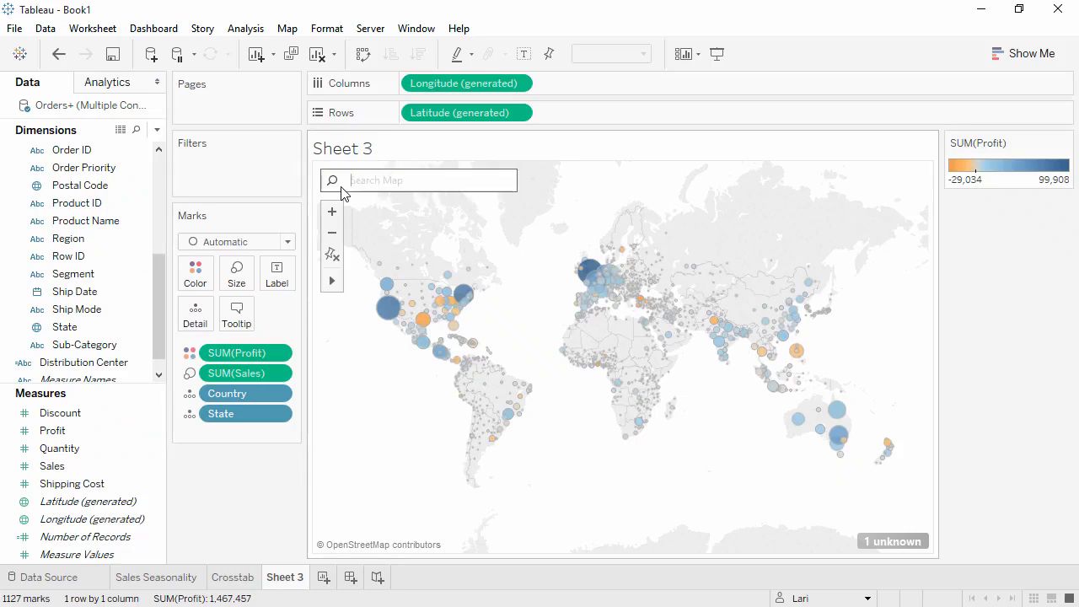
text(india)
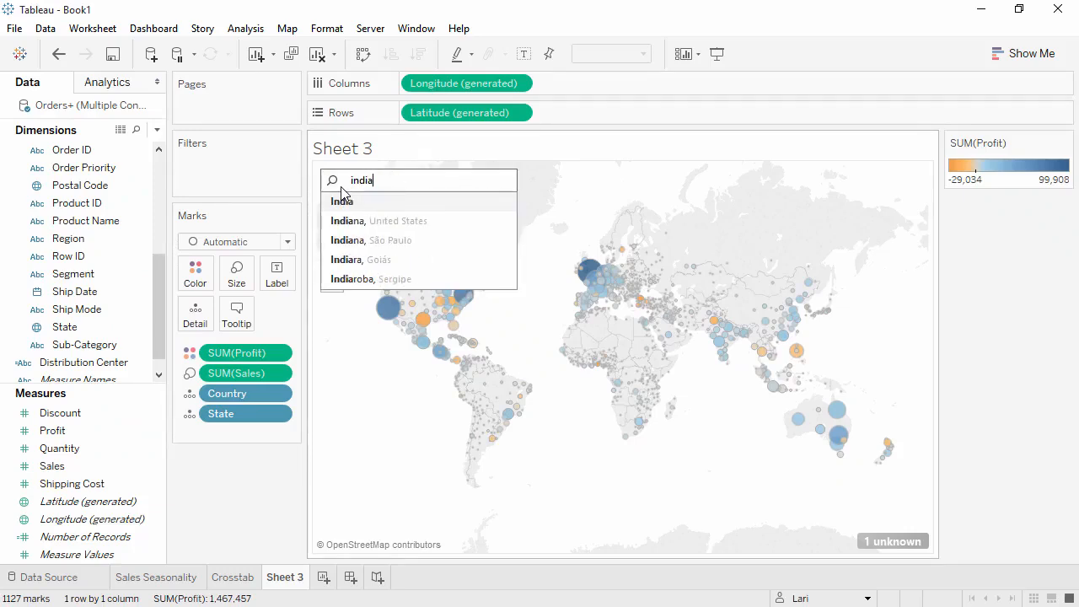
click(341, 196)
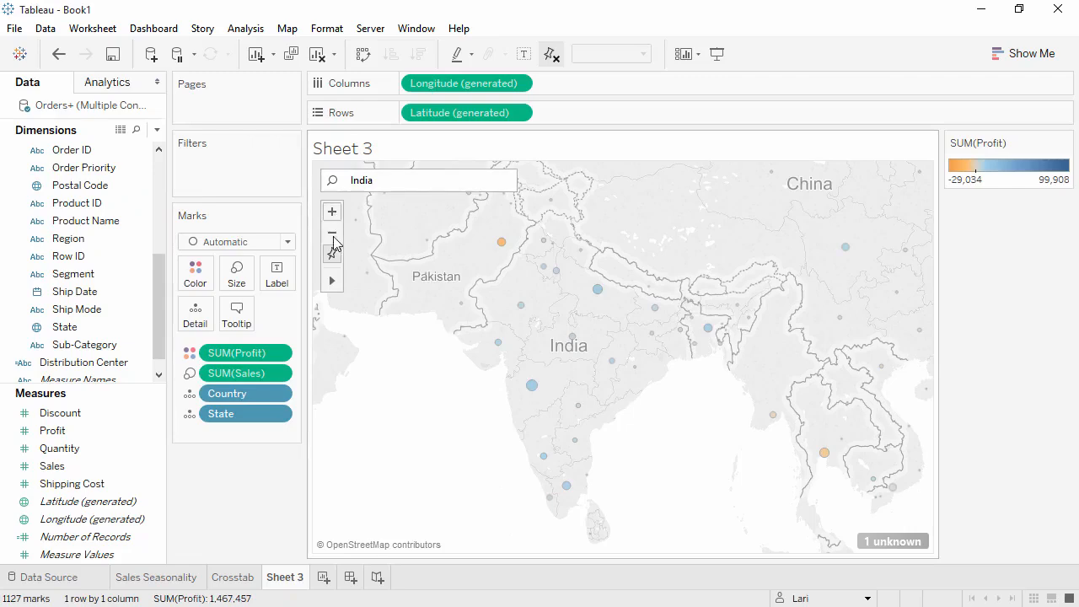
click(332, 254)
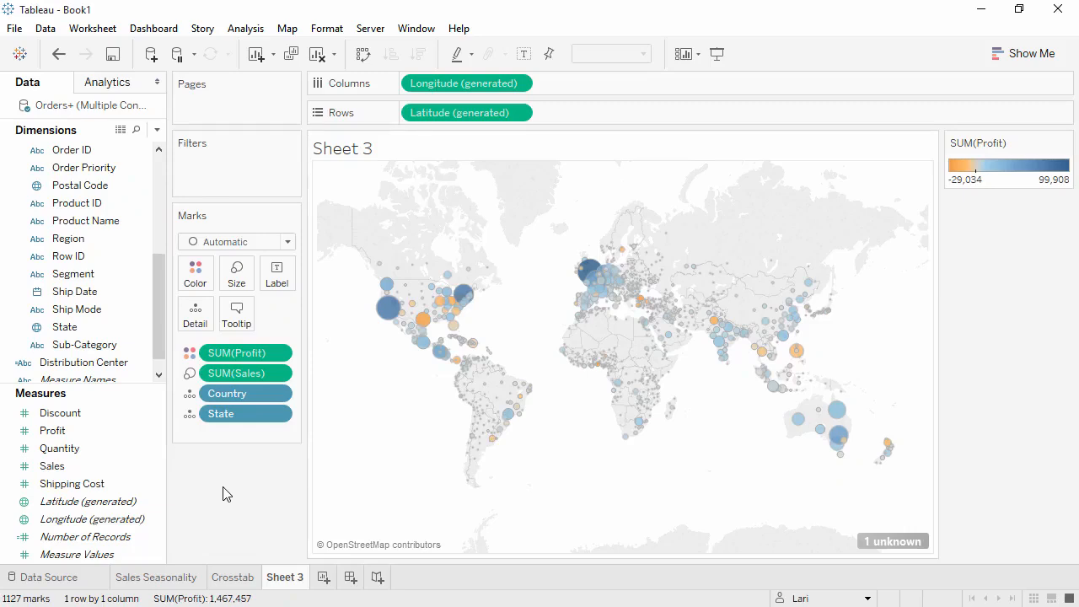
Step: Duplicate the map sheet and remove State, Sales and Profit from the copy's marks
right_click(282, 581)
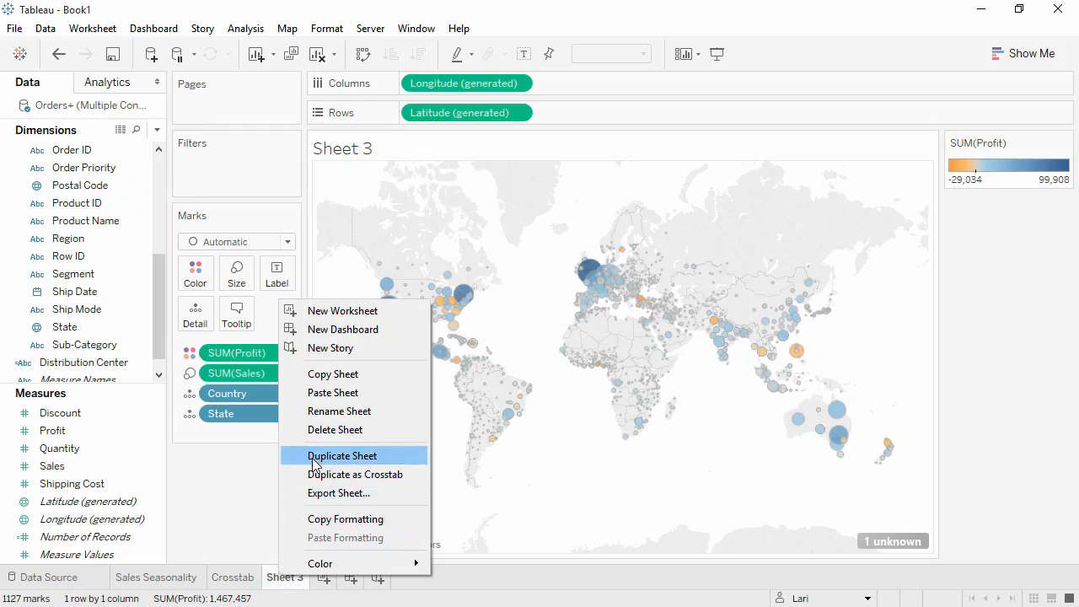
click(312, 462)
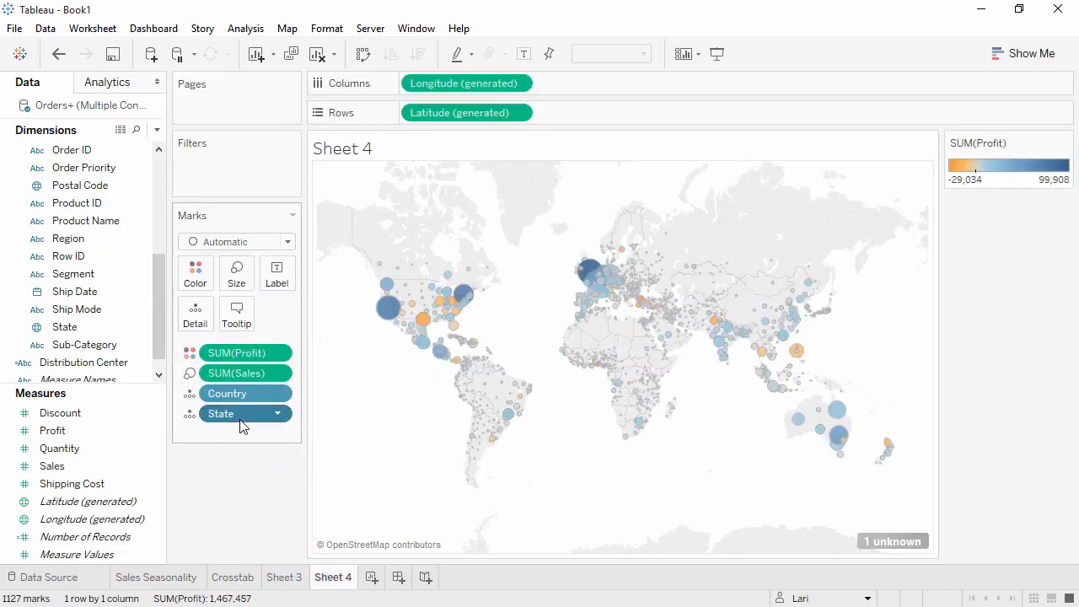
drag(241, 414, 242, 493)
drag(236, 375, 241, 484)
drag(241, 358, 242, 458)
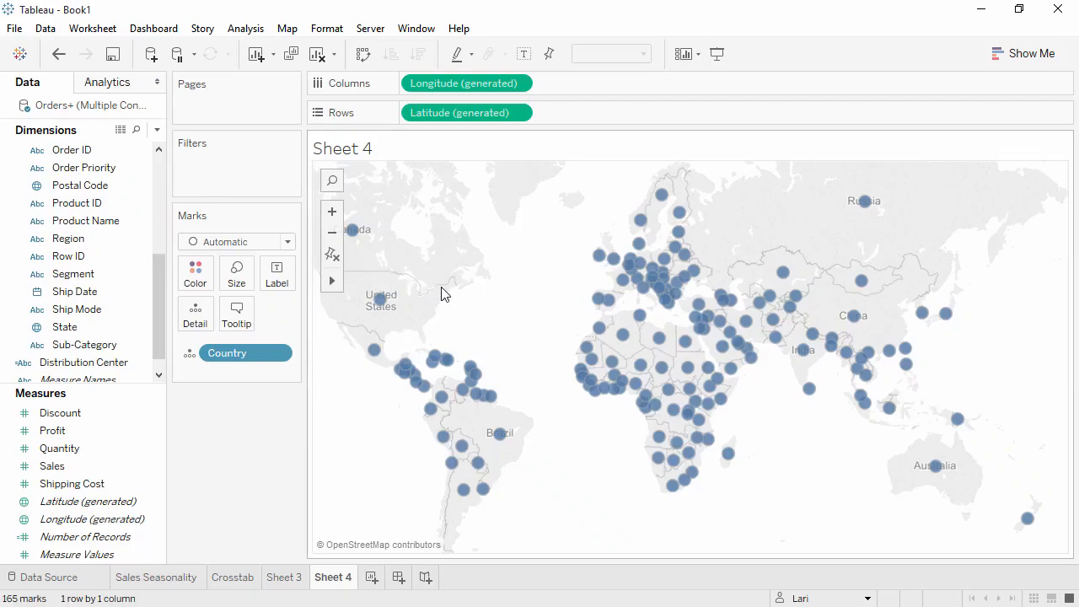
Step: Lasso-select the southern-hemisphere countries on the map and group them
mouse_move(440, 438)
mouse_move(423, 429)
mouse_down()
mouse_move(397, 438)
mouse_move(615, 549)
mouse_move(1035, 535)
mouse_move(1041, 466)
mouse_move(898, 424)
mouse_move(997, 436)
mouse_move(891, 413)
mouse_move(545, 414)
mouse_move(421, 431)
mouse_up()
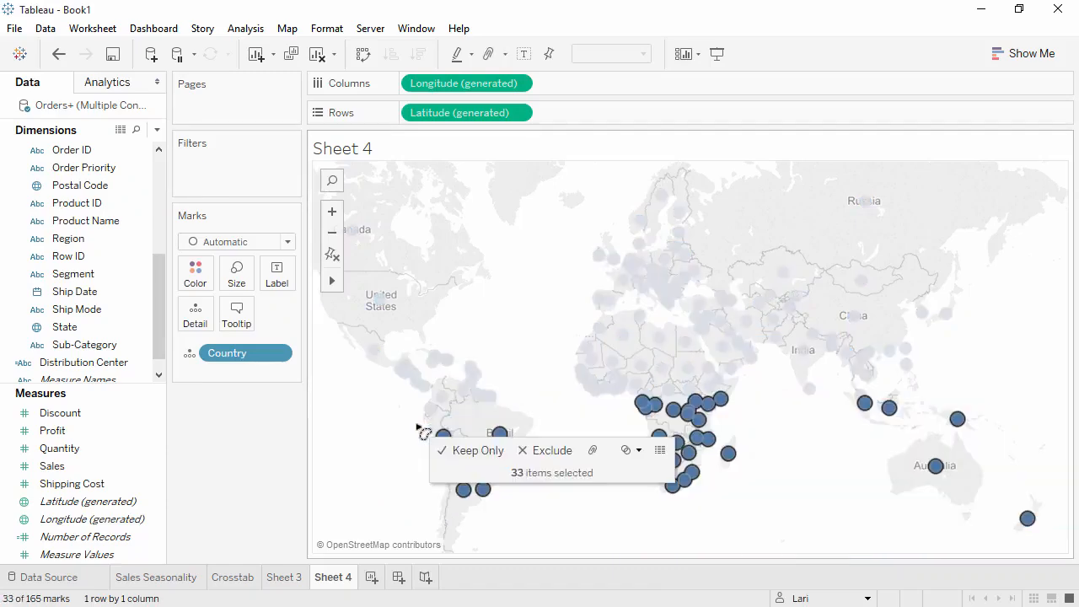
click(592, 450)
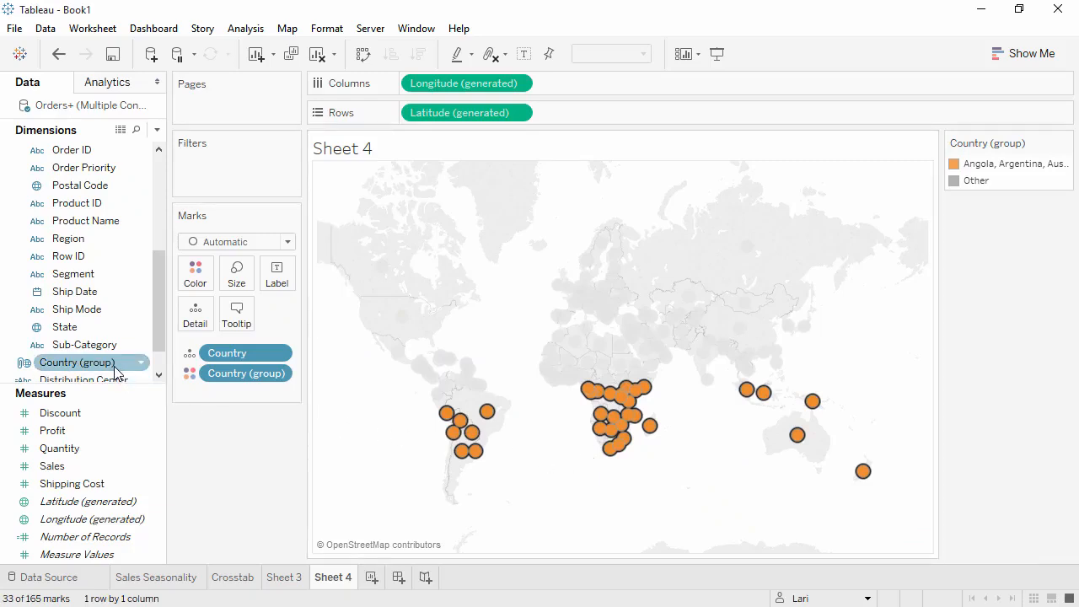
Step: Split the Sales Seasonality chart into columns by the Country (group) field
click(177, 579)
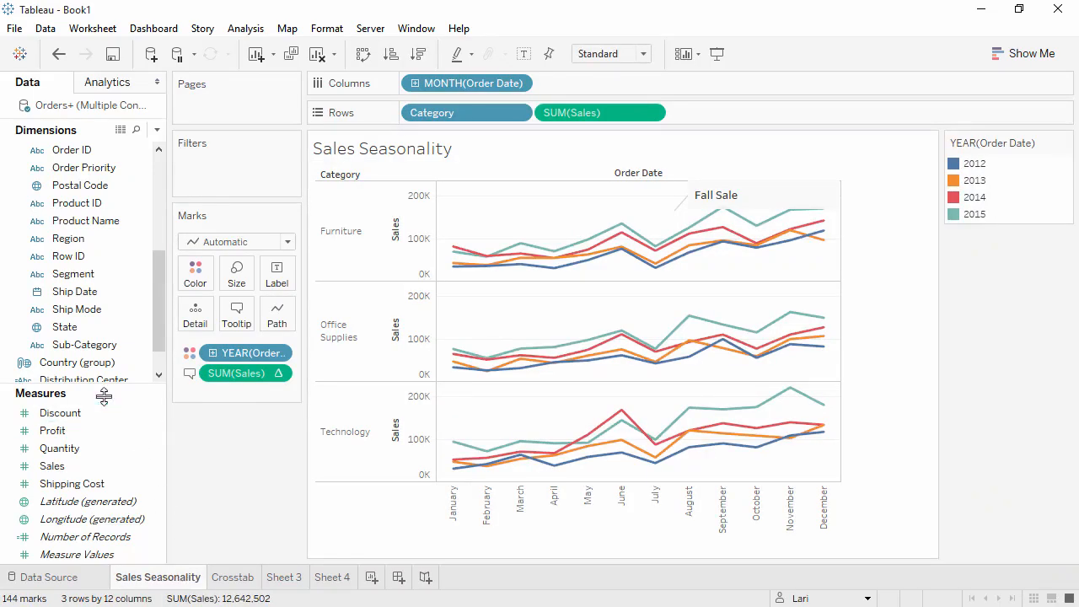
click(91, 365)
drag(93, 364, 412, 83)
drag(411, 79, 411, 80)
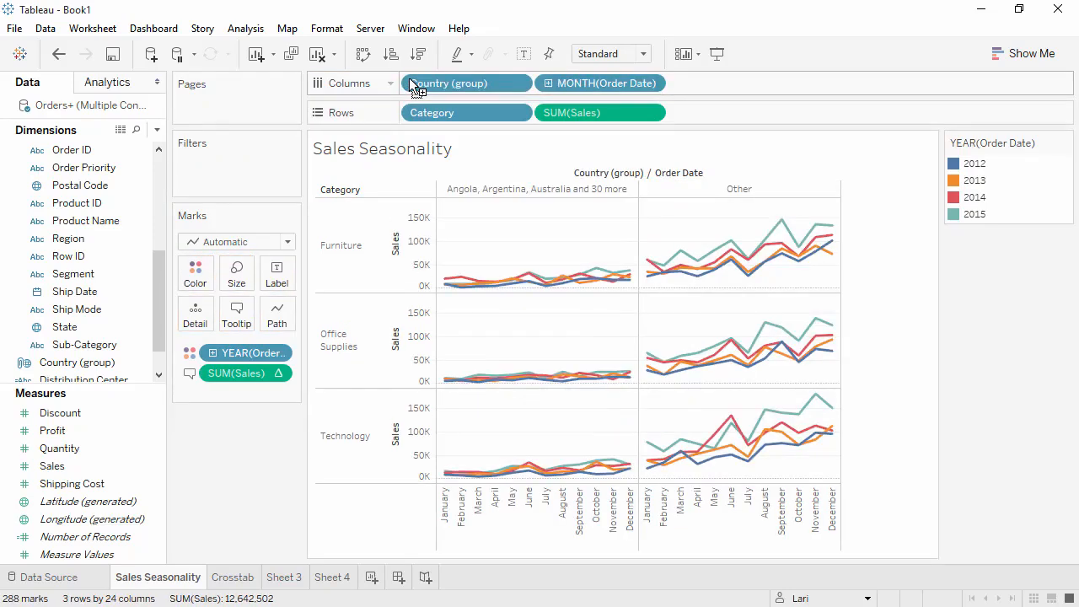
Step: Keep only the grouped countries, then undo that and the column split
right_click(512, 192)
click(519, 199)
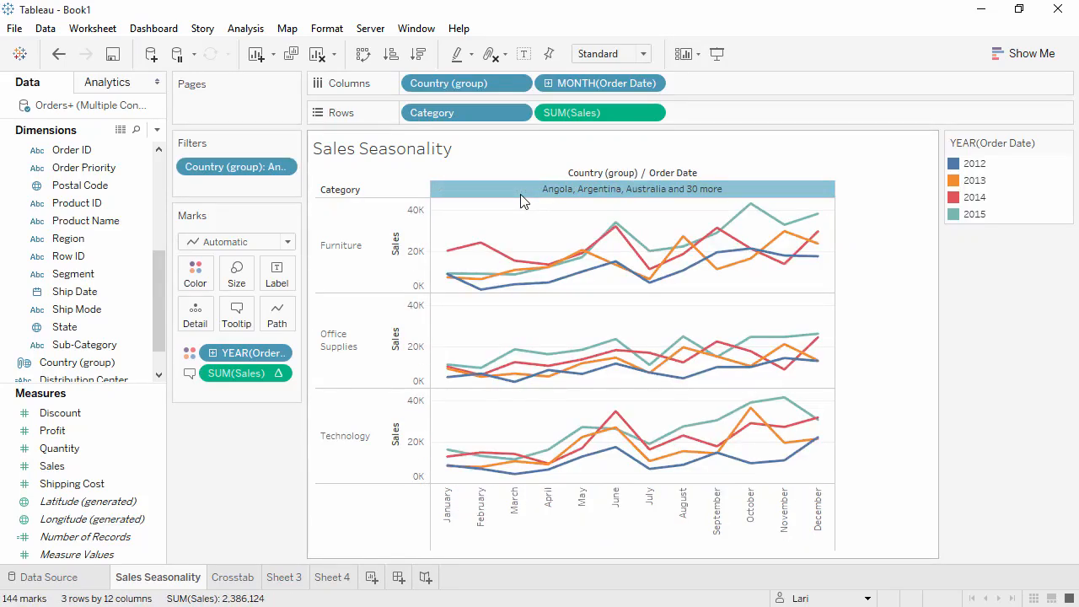
click(59, 55)
click(59, 55)
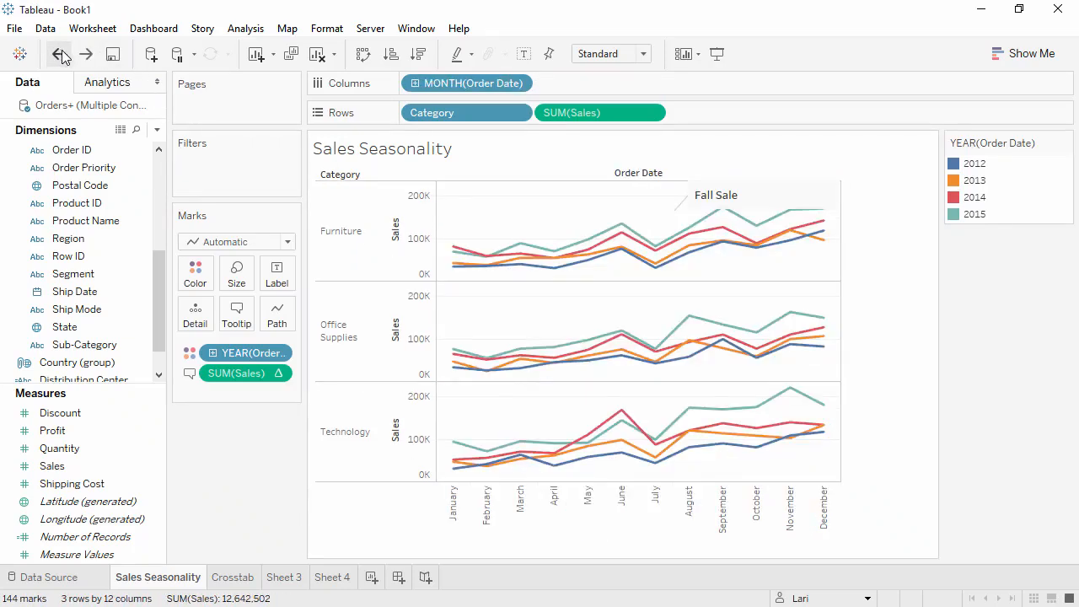
Step: Delete the Sheet 4 worksheet
click(331, 578)
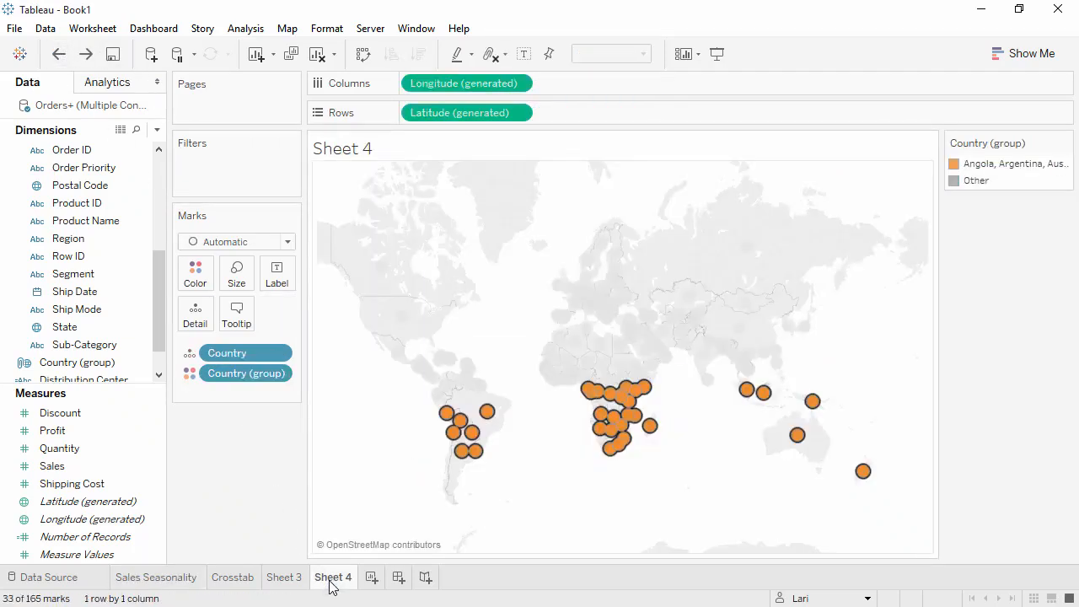
right_click(330, 585)
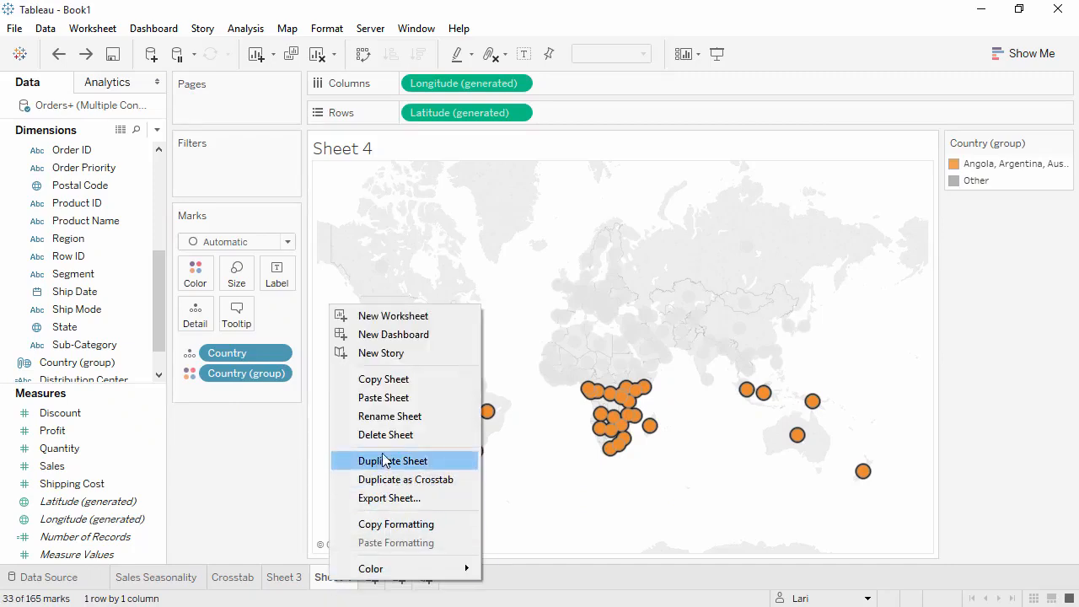
click(386, 458)
Step: Rename the map worksheet to Global Sales and Profits
double_click(296, 578)
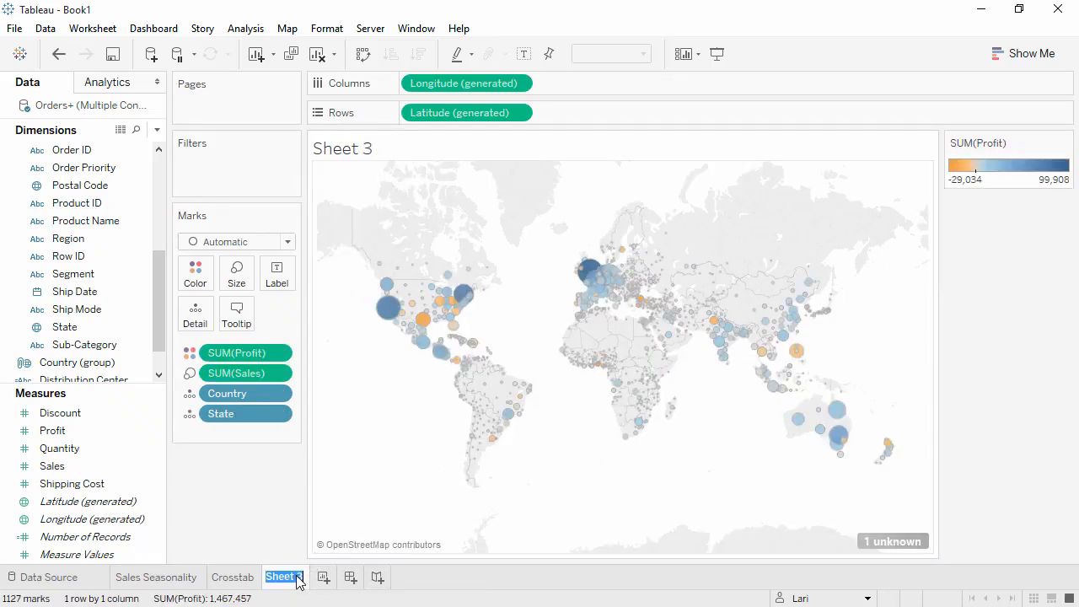
text(Global Sales and Profits)
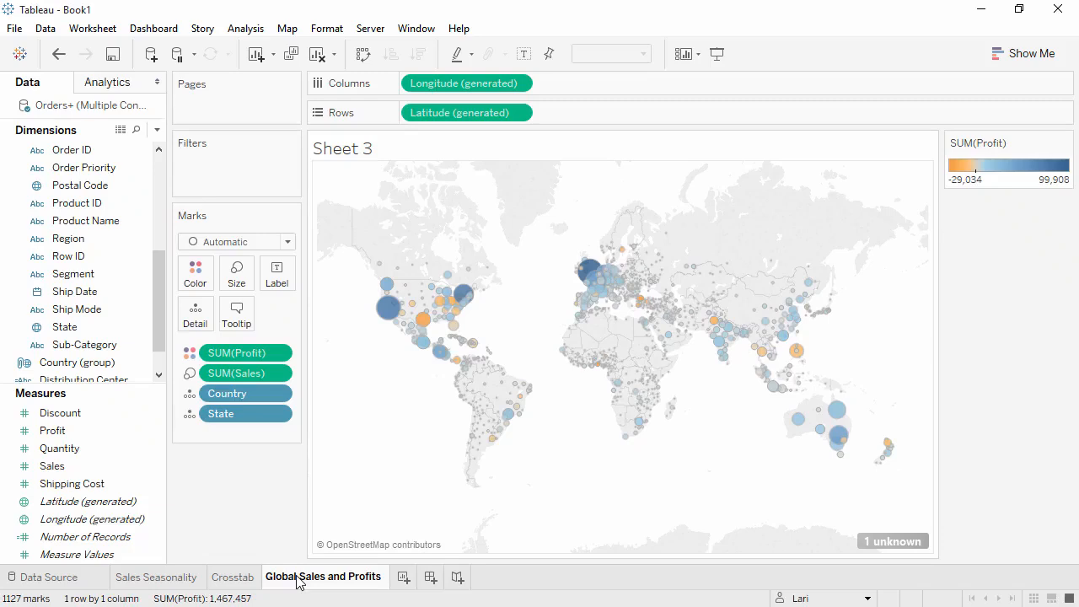
Step: Filter the Global Sales and Profits map to the Furniture category
click(219, 520)
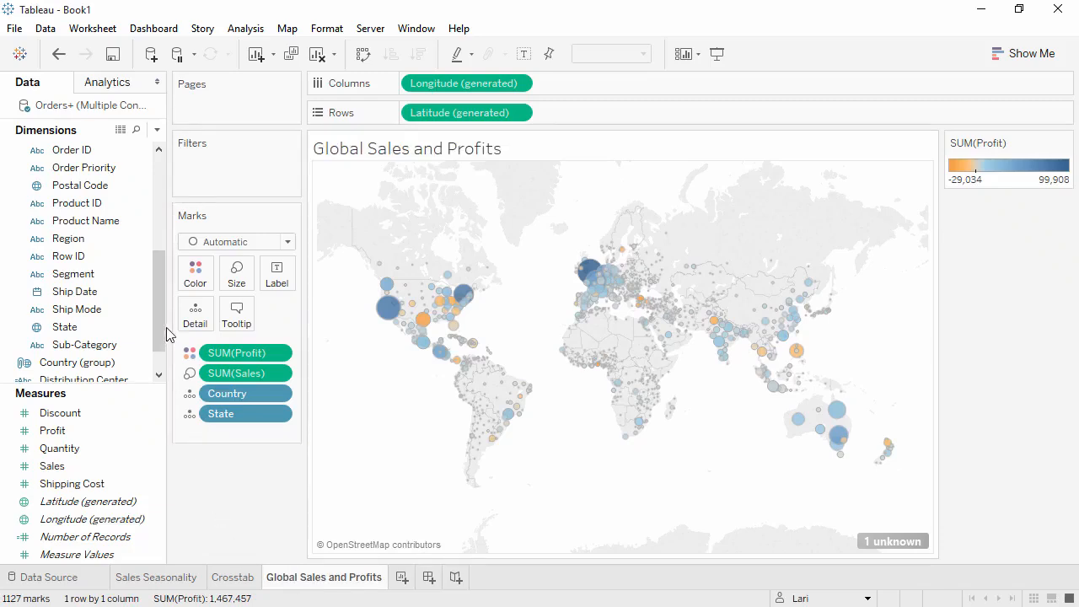
drag(158, 314, 157, 268)
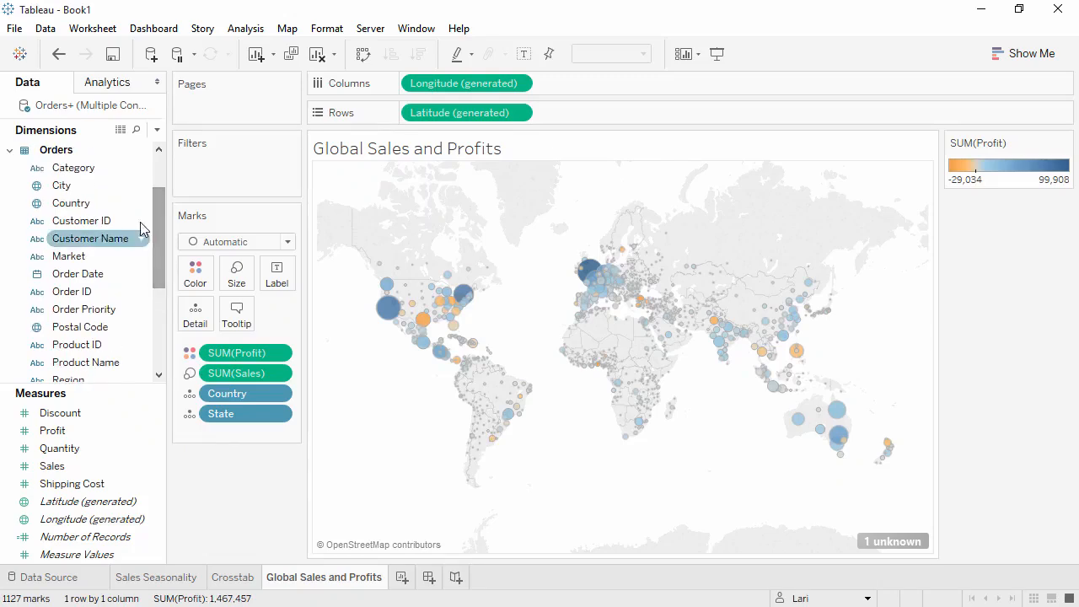
drag(135, 168, 214, 193)
click(380, 184)
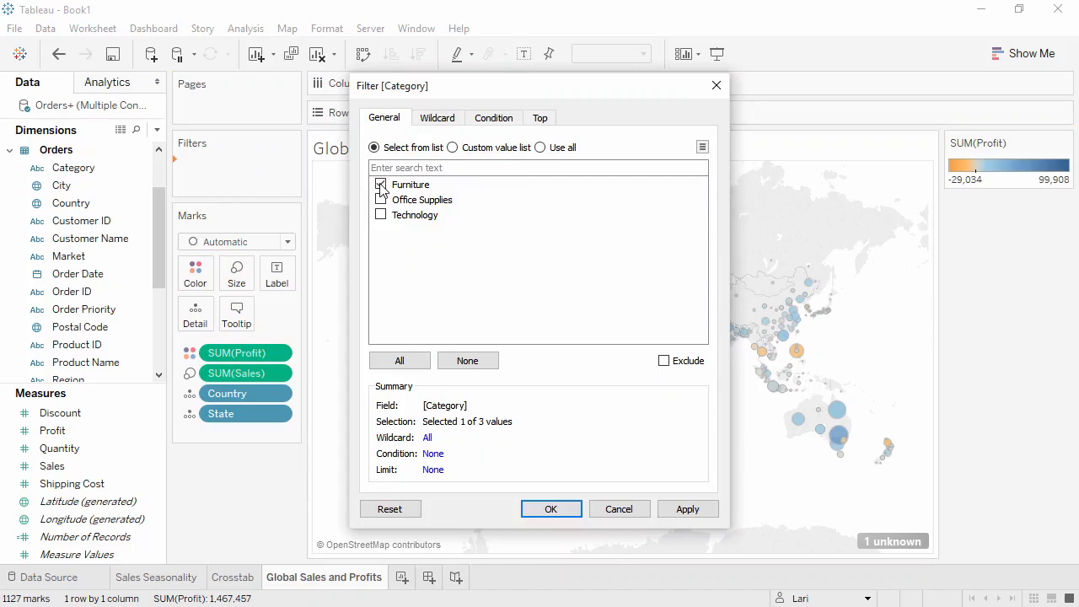
click(550, 511)
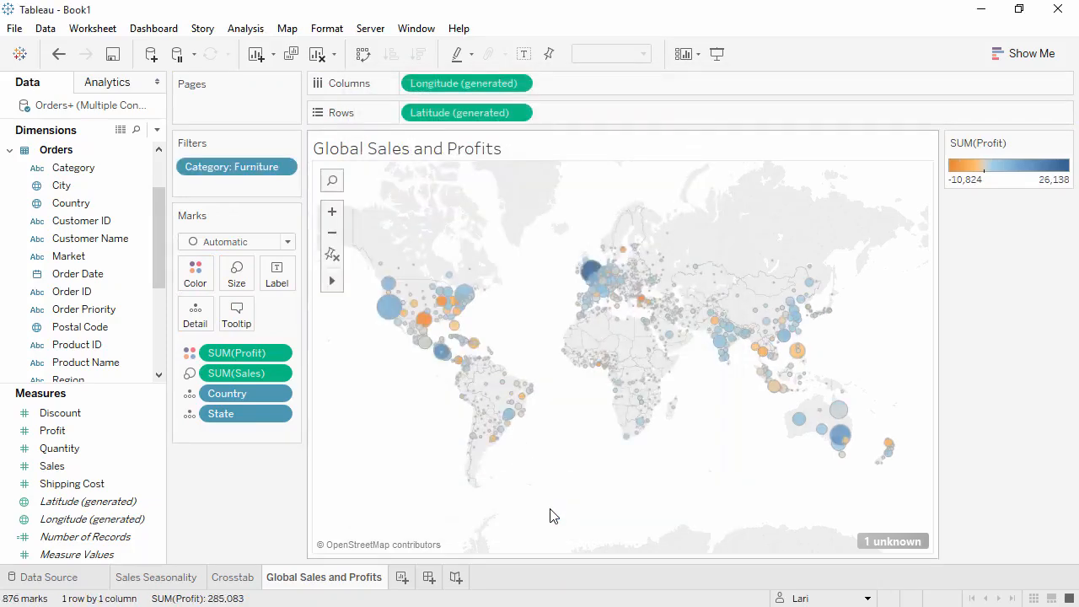
Step: Show the Category filter card and change it to a single-value list
right_click(257, 168)
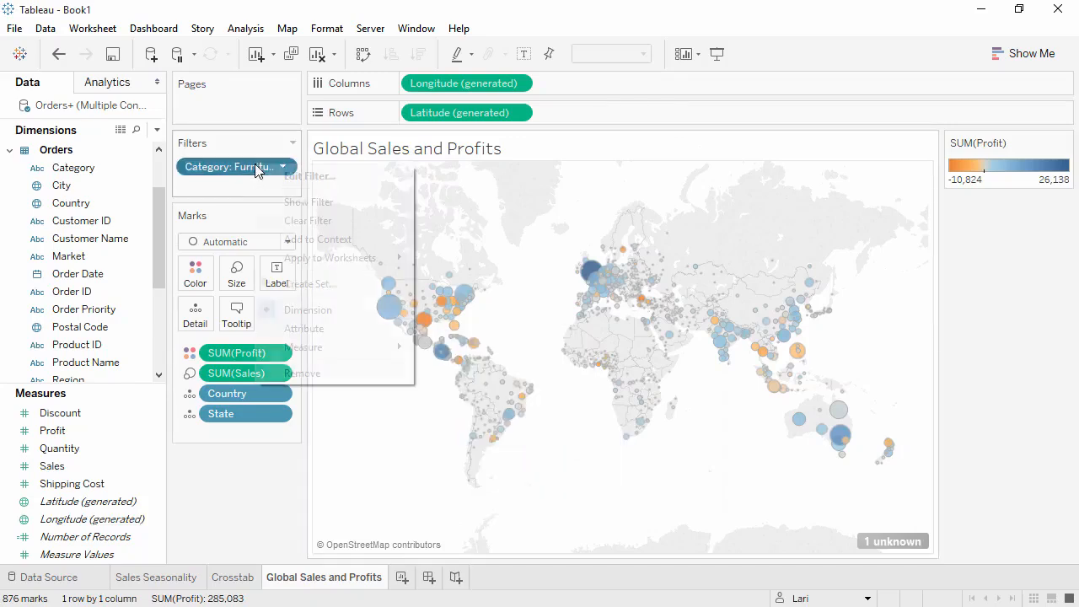
click(293, 206)
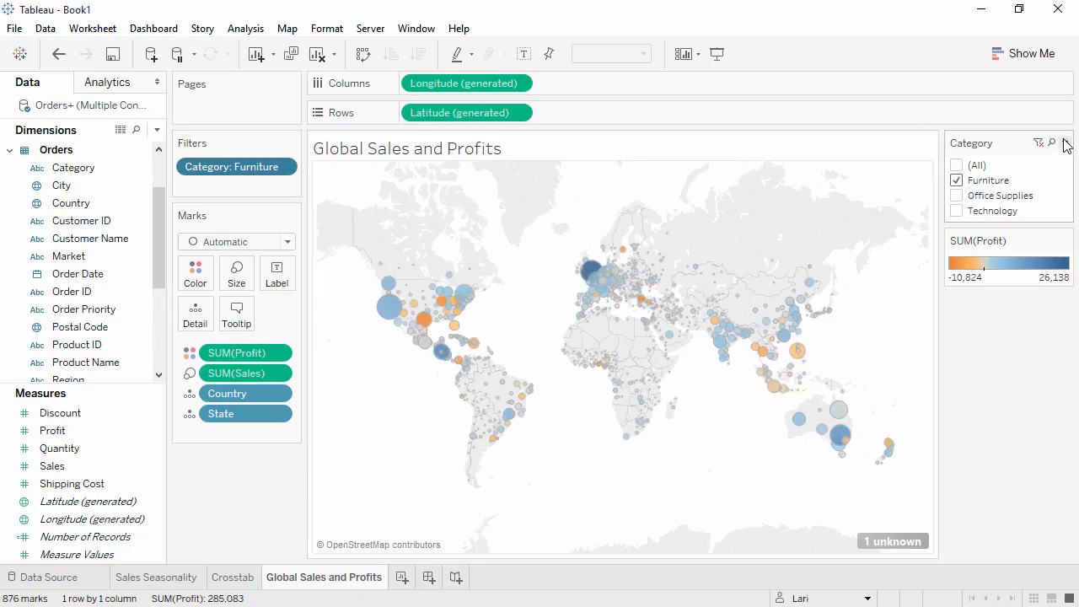
click(1066, 143)
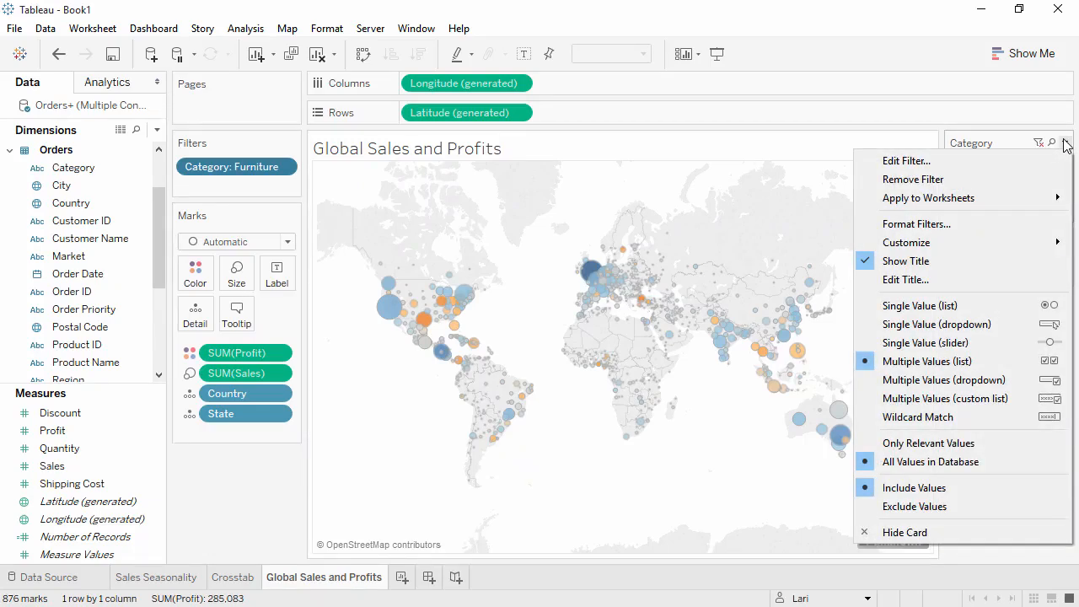
click(1022, 312)
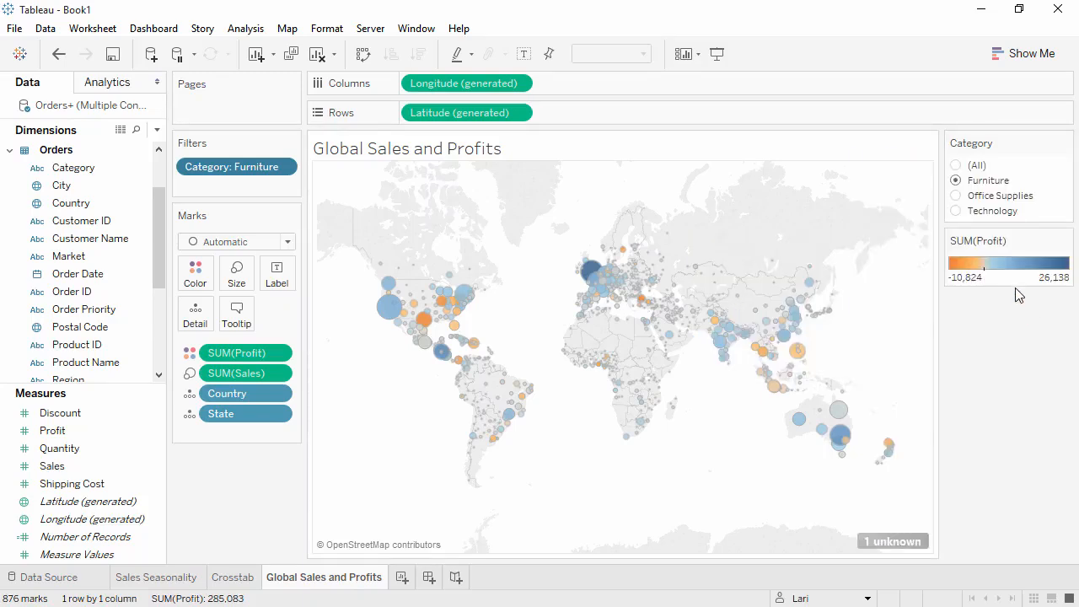
Step: Step through Office Supplies, Technology and Furniture in the Category filter card, ending on (All)
click(956, 196)
click(957, 211)
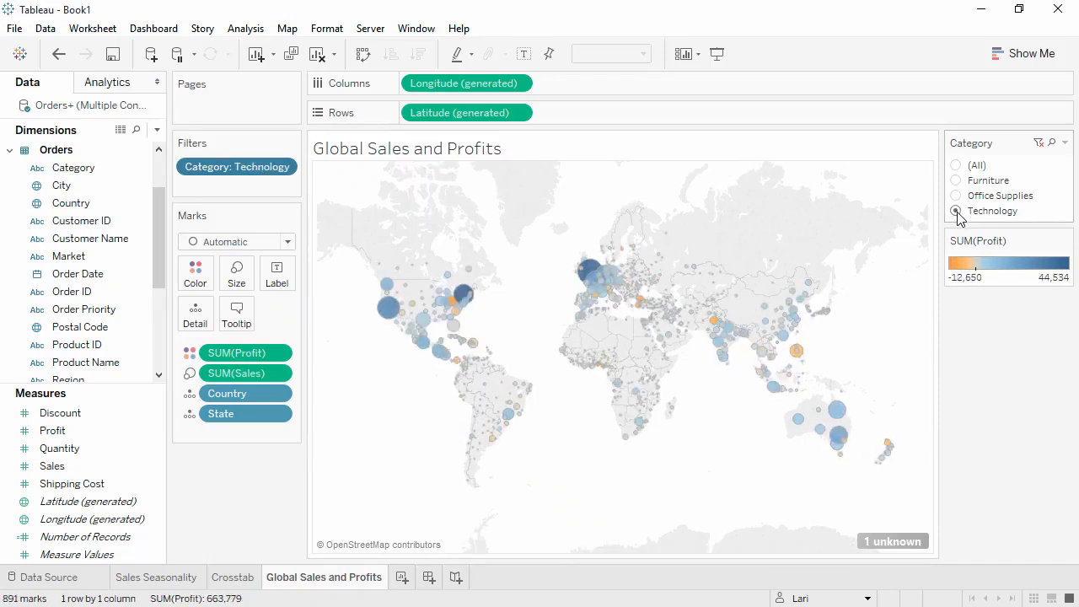
click(956, 182)
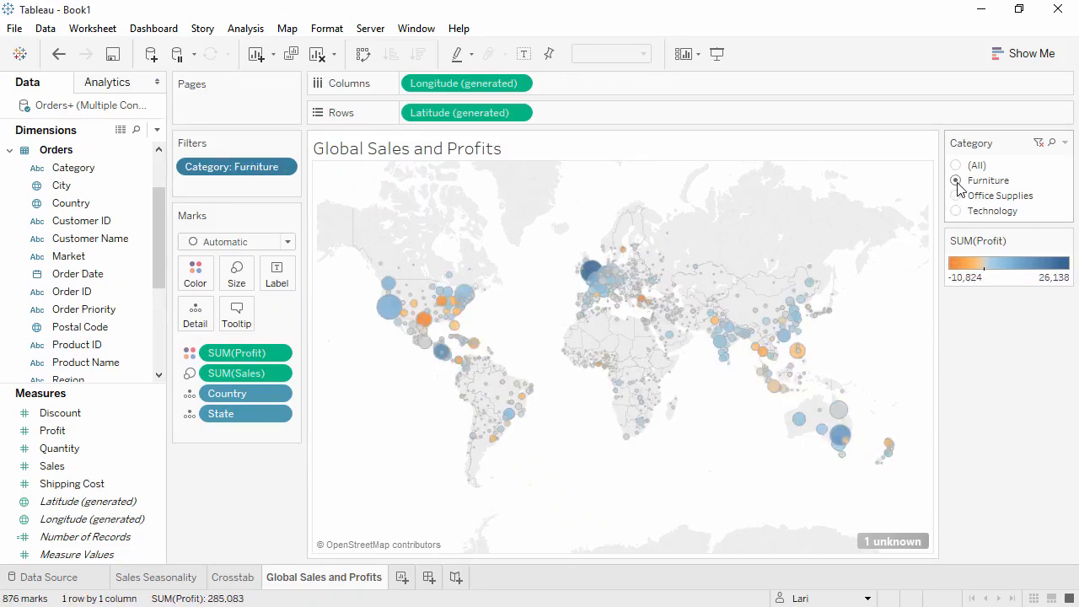
click(956, 166)
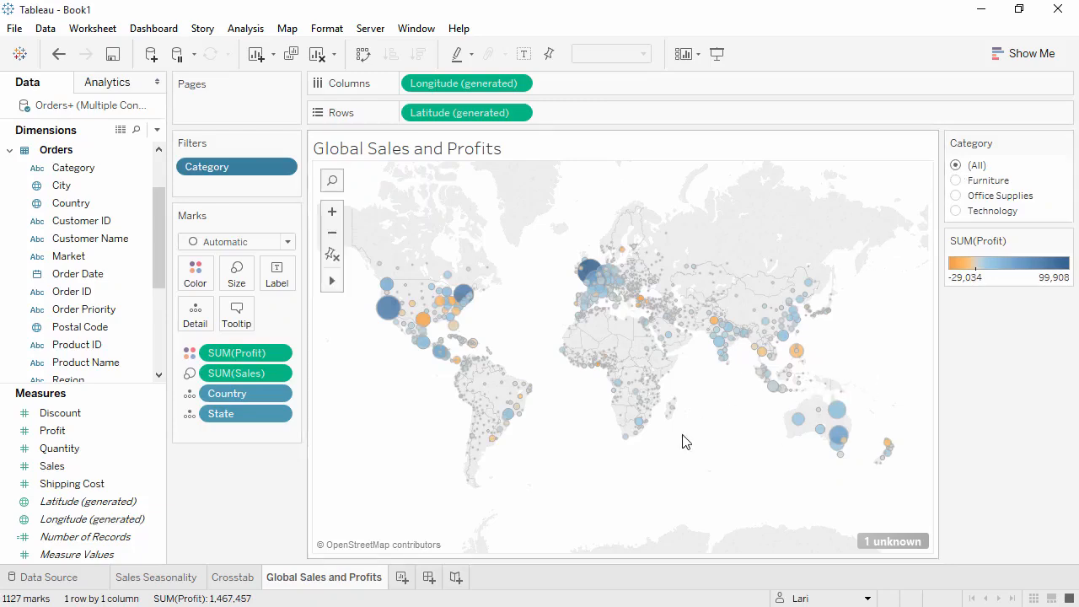
Step: Add a new worksheet and select Category, Sub-Category and Sales for Show Me
click(402, 578)
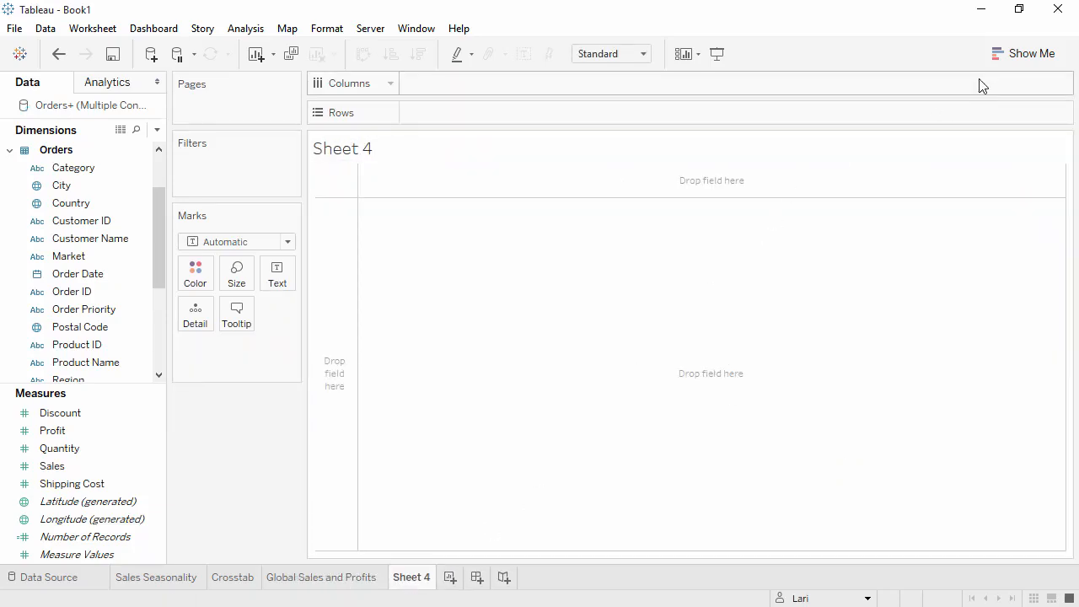
click(1018, 57)
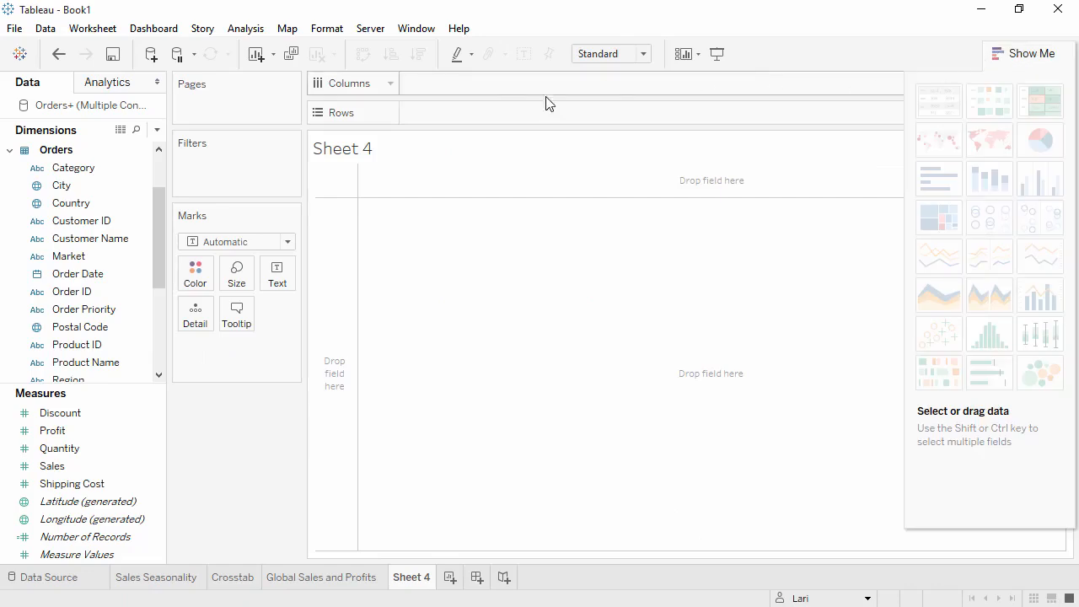
click(141, 169)
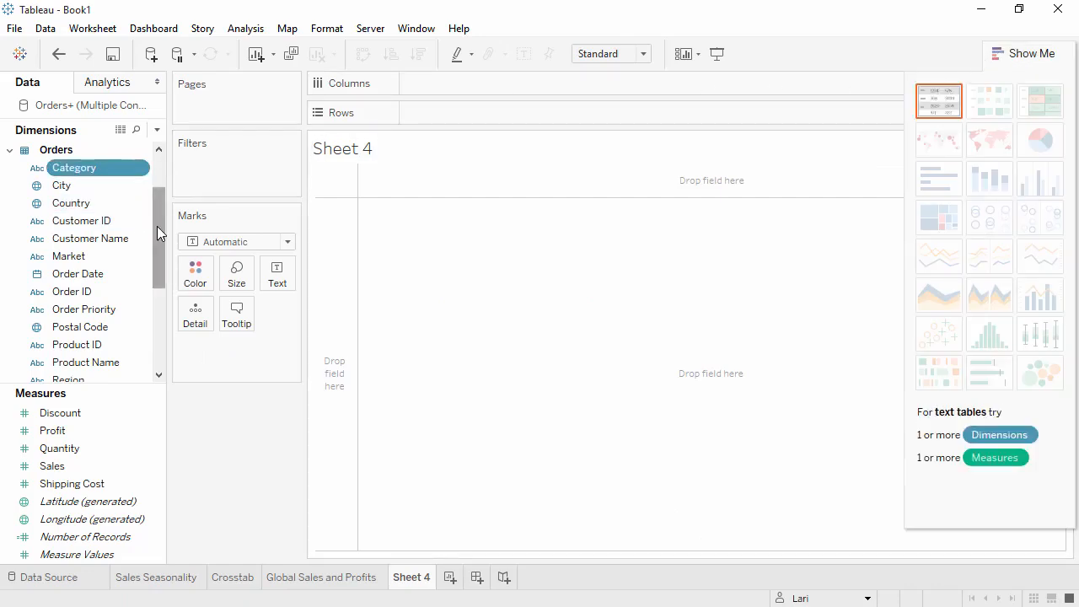
drag(157, 226, 157, 286)
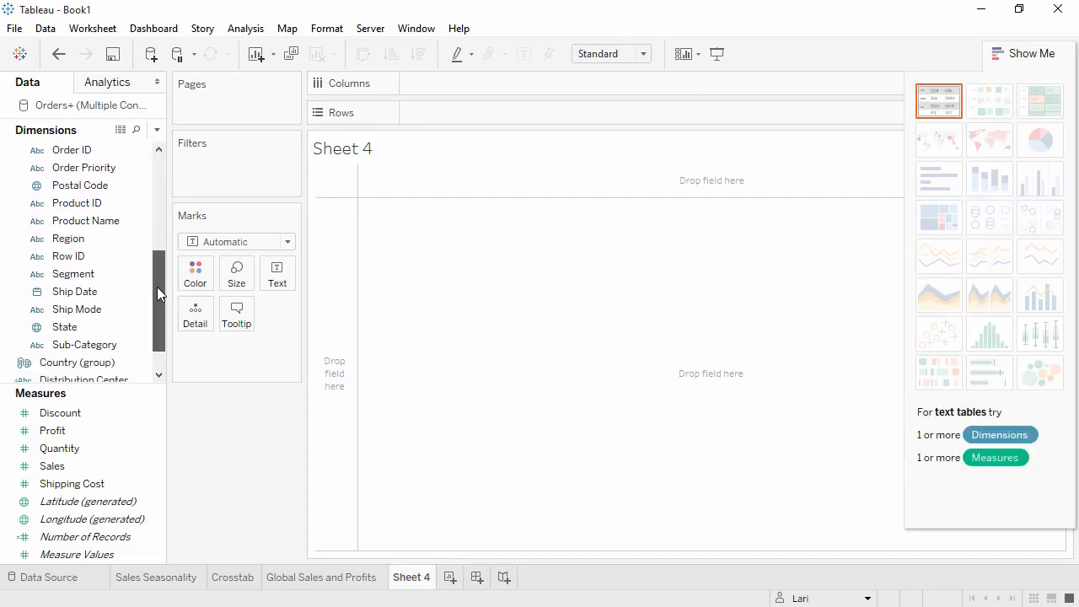
click(68, 352)
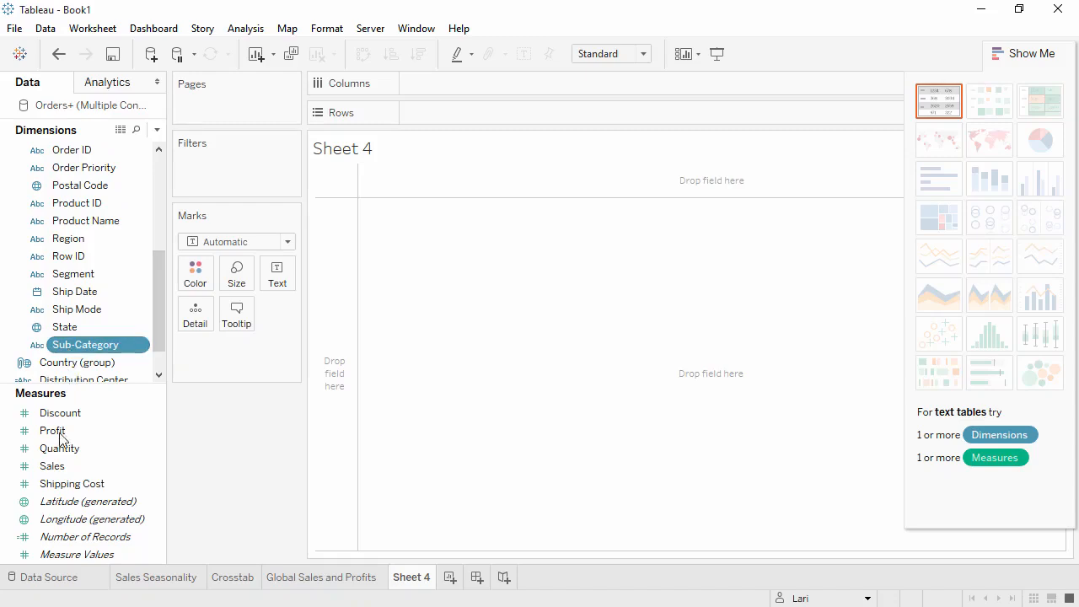
ctrl+click(55, 466)
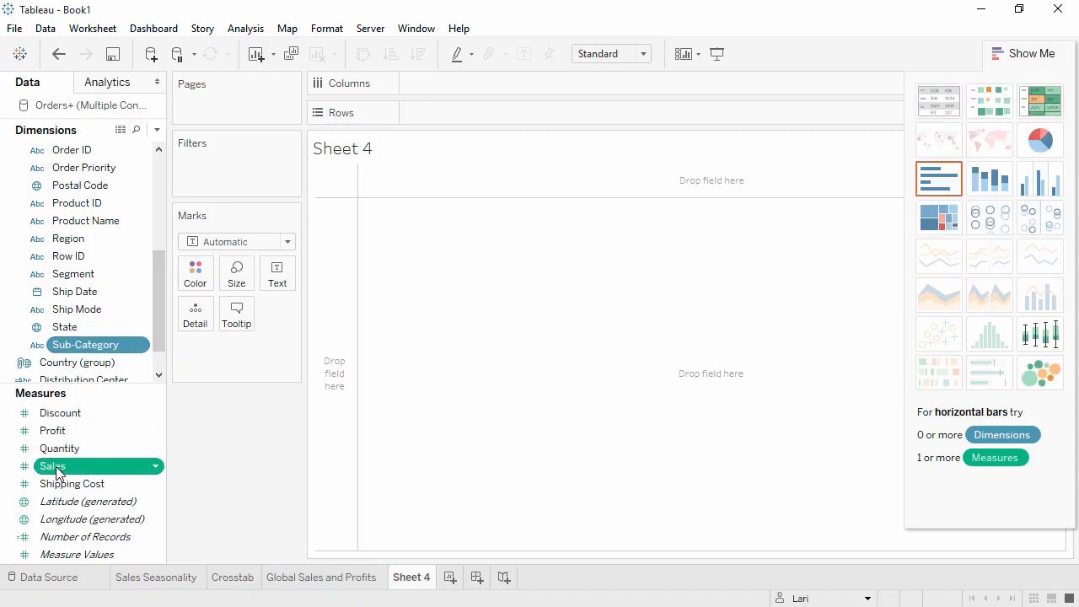
Step: Preview box plot, treemap and circle views, then build a horizontal bar chart of Sales by Category and Sub-Category
click(1037, 339)
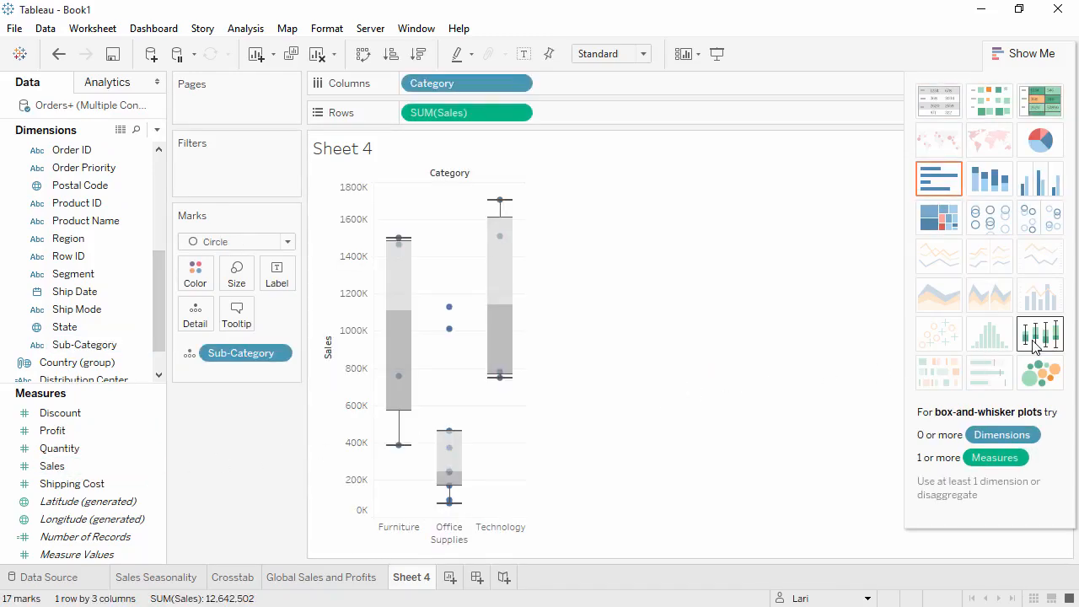
click(939, 221)
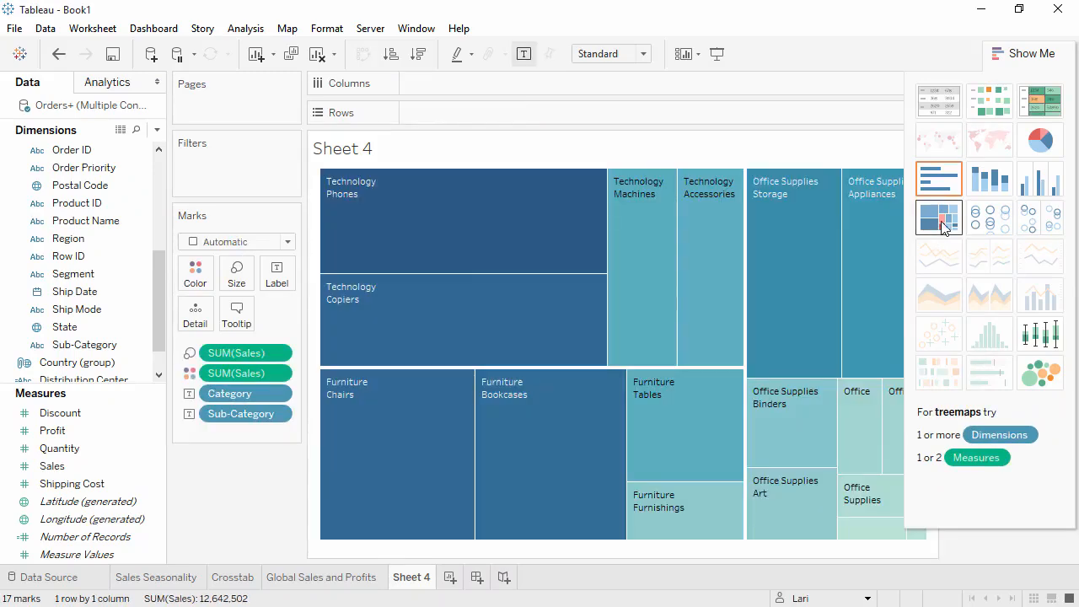
click(1028, 221)
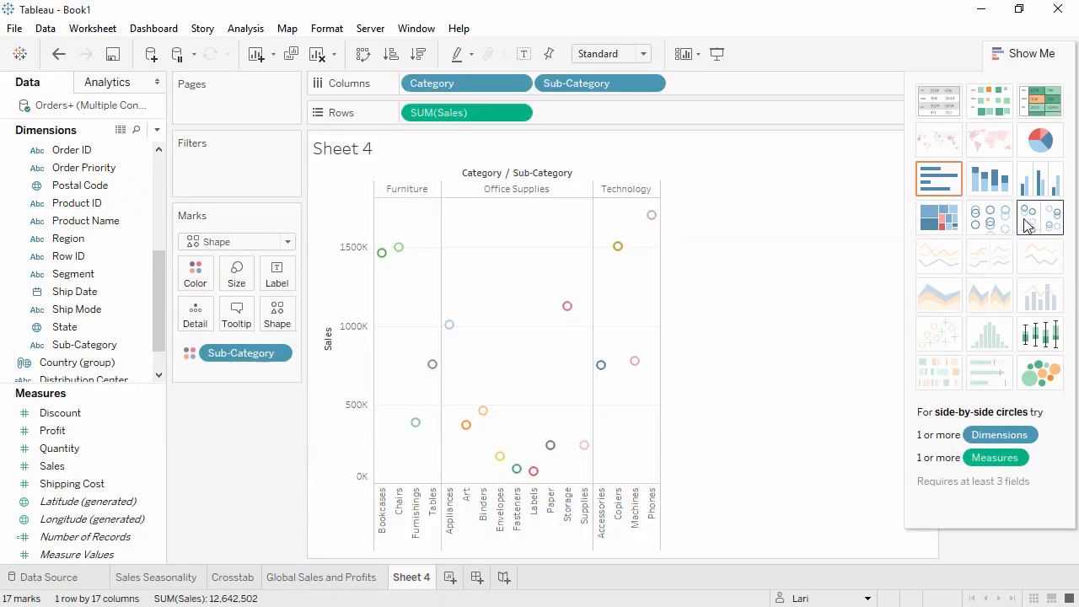
click(944, 186)
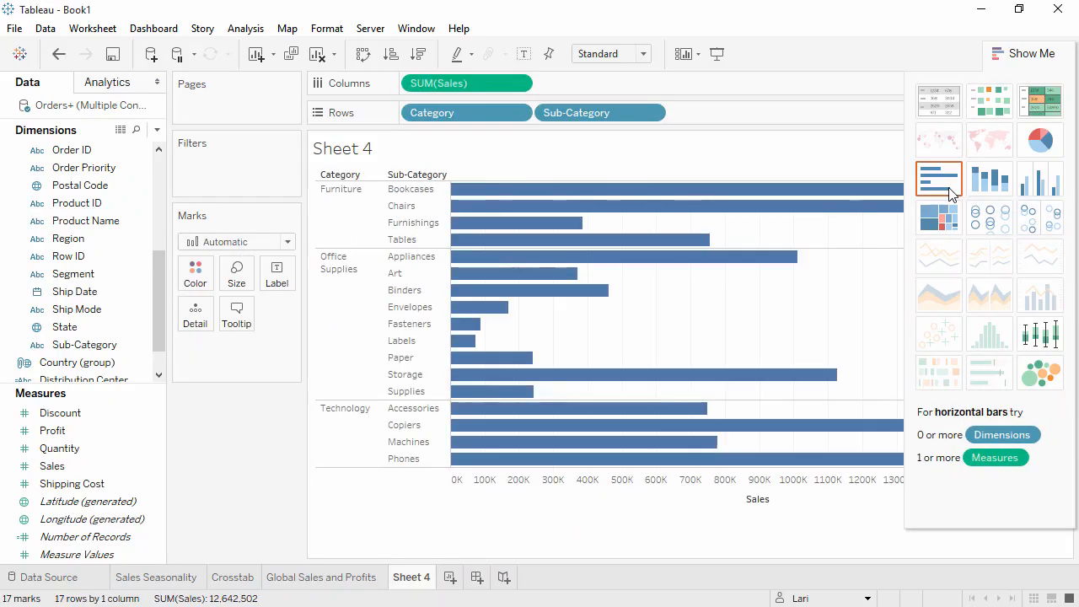
click(1009, 55)
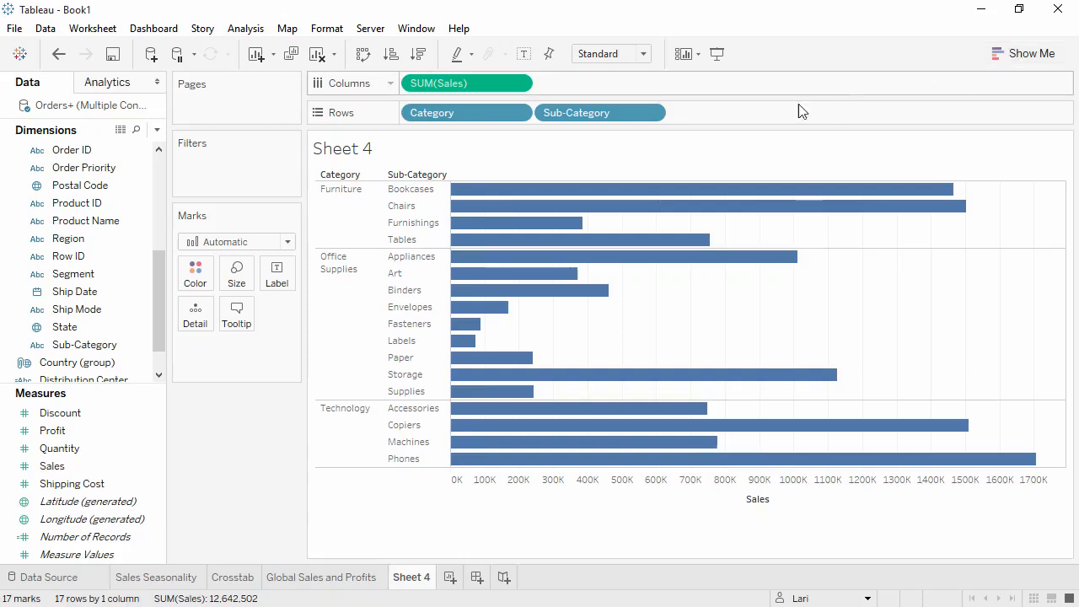
Step: Create a hierarchy named Products from Category and Sub-Category
click(96, 346)
drag(96, 345, 96, 209)
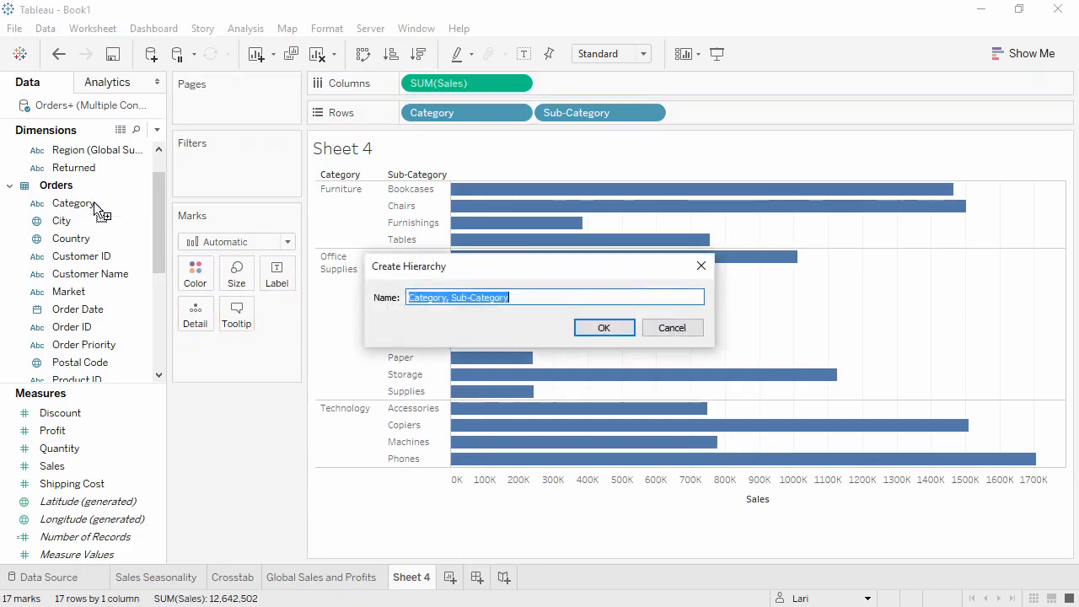
text(Products)
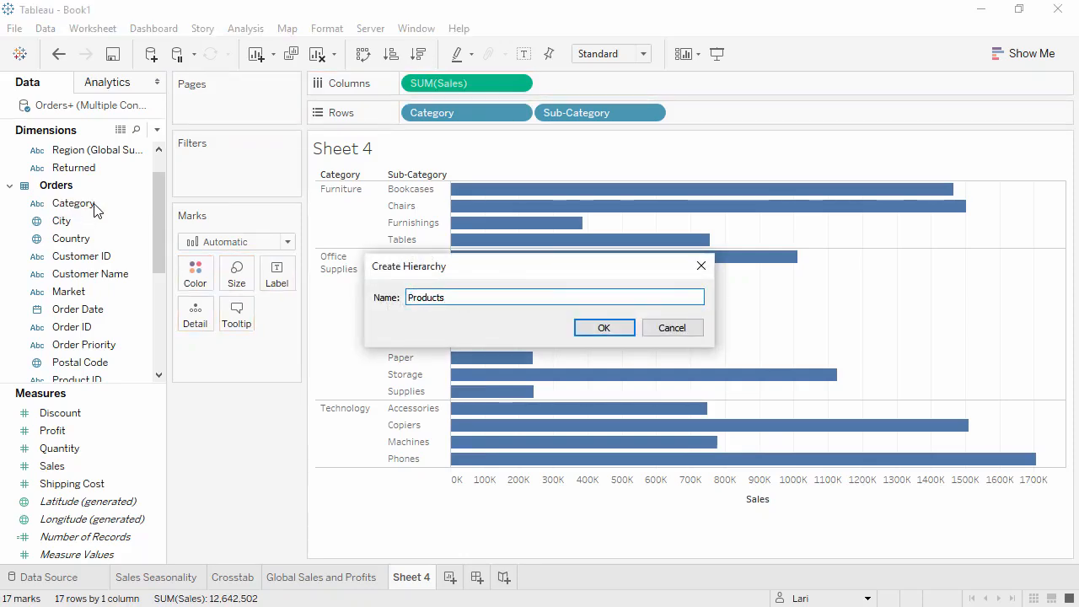
click(595, 331)
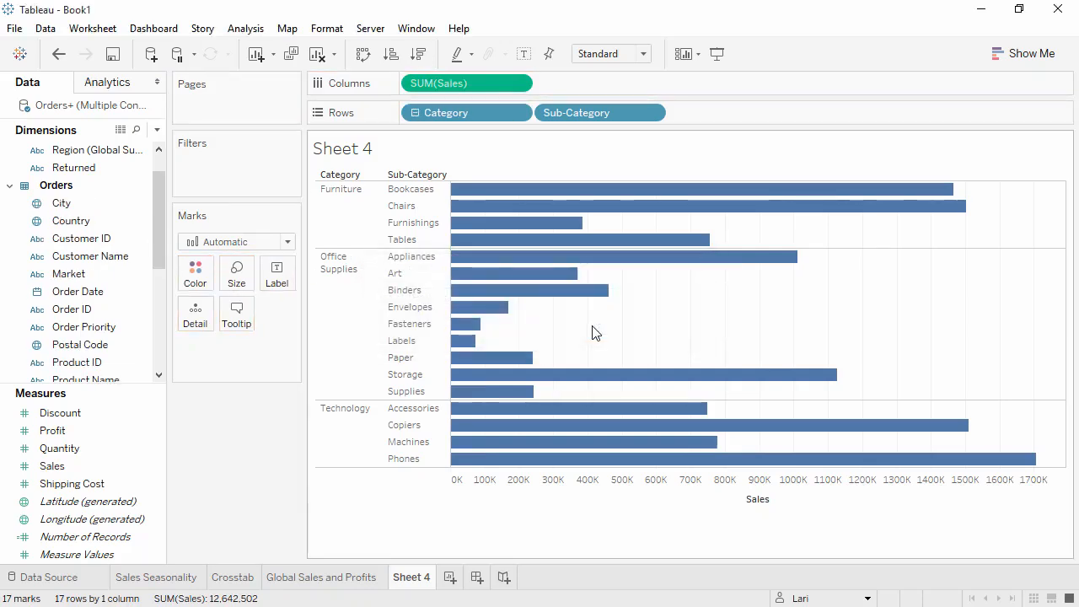
Step: Add Product Name to the Products hierarchy below Sub-Category
scroll(160, 260, down, 2)
drag(160, 261, 156, 336)
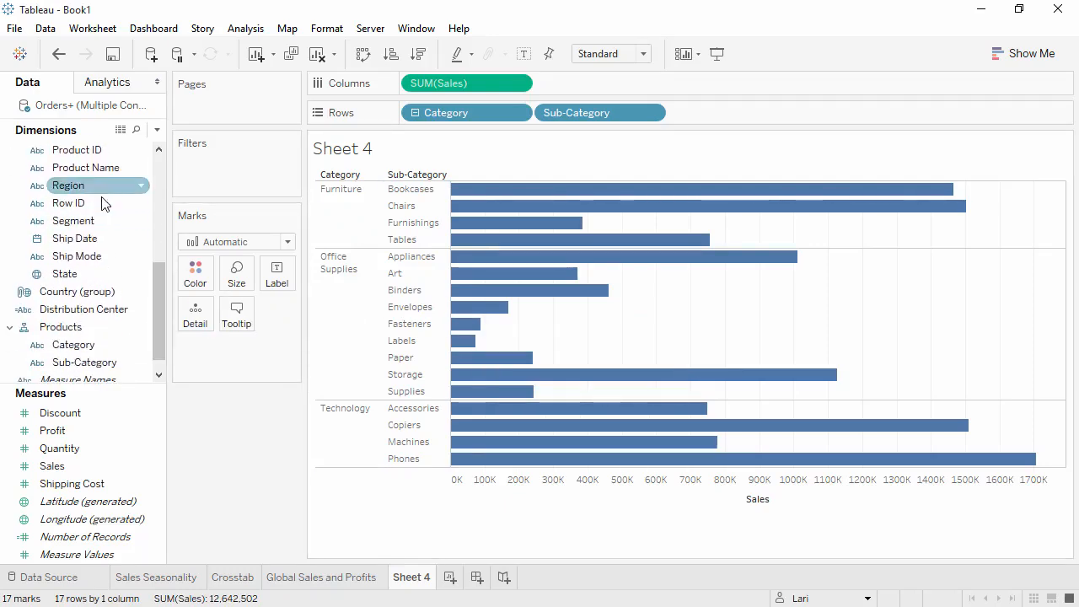
drag(101, 167, 101, 367)
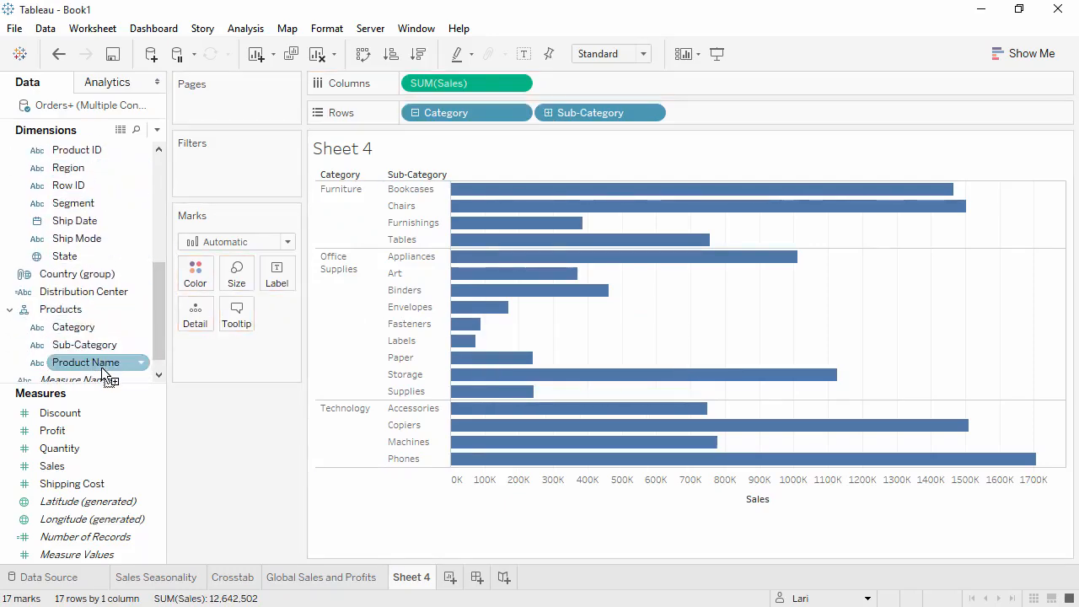
Step: Drill down the Products hierarchy to Product Name and back up to Sub-Category
click(414, 113)
click(415, 112)
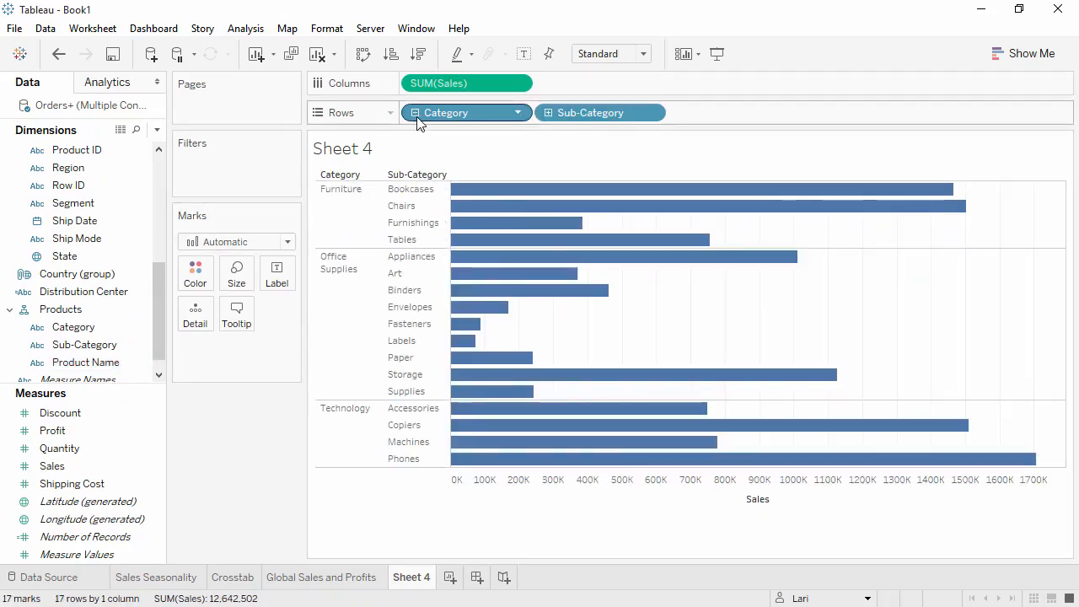
click(548, 113)
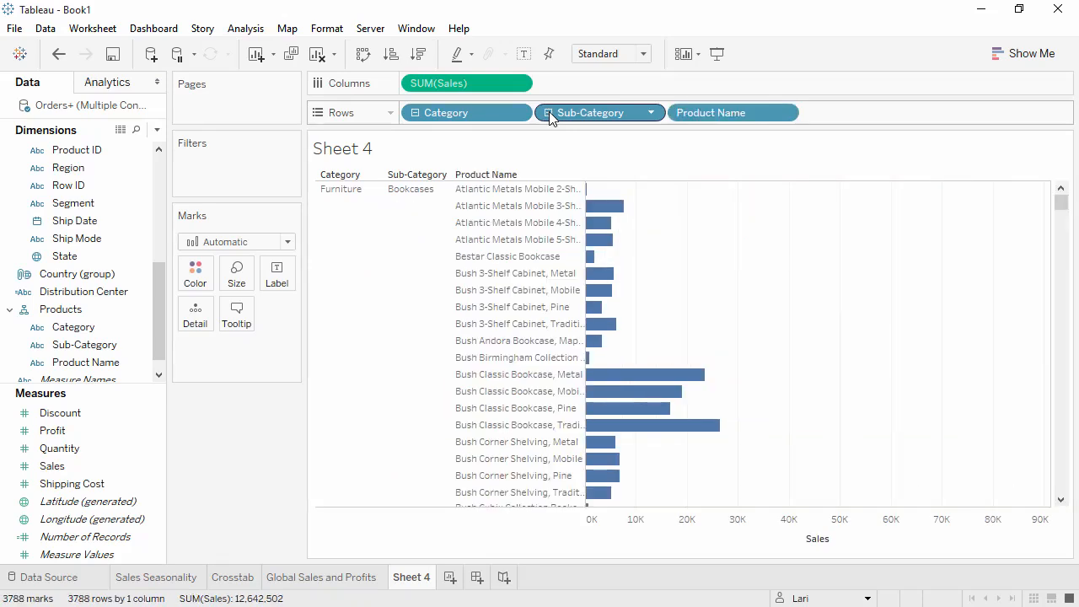
click(548, 113)
Step: Sort categories and then sub-categories descending by Sales, rolling up to Category and expanding back to Sub-Category
click(415, 113)
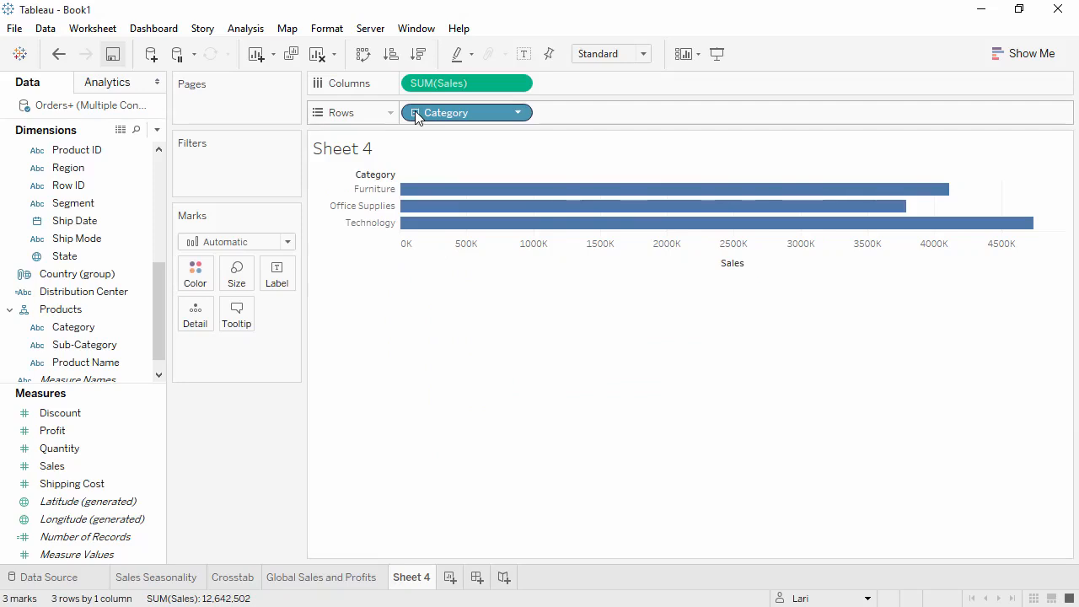
click(421, 61)
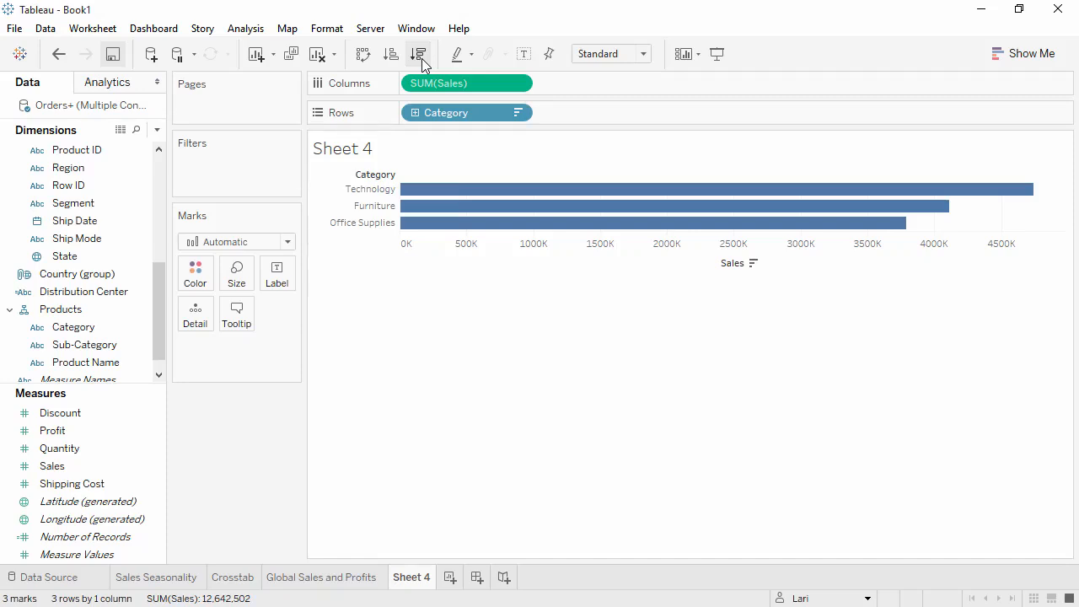
click(416, 113)
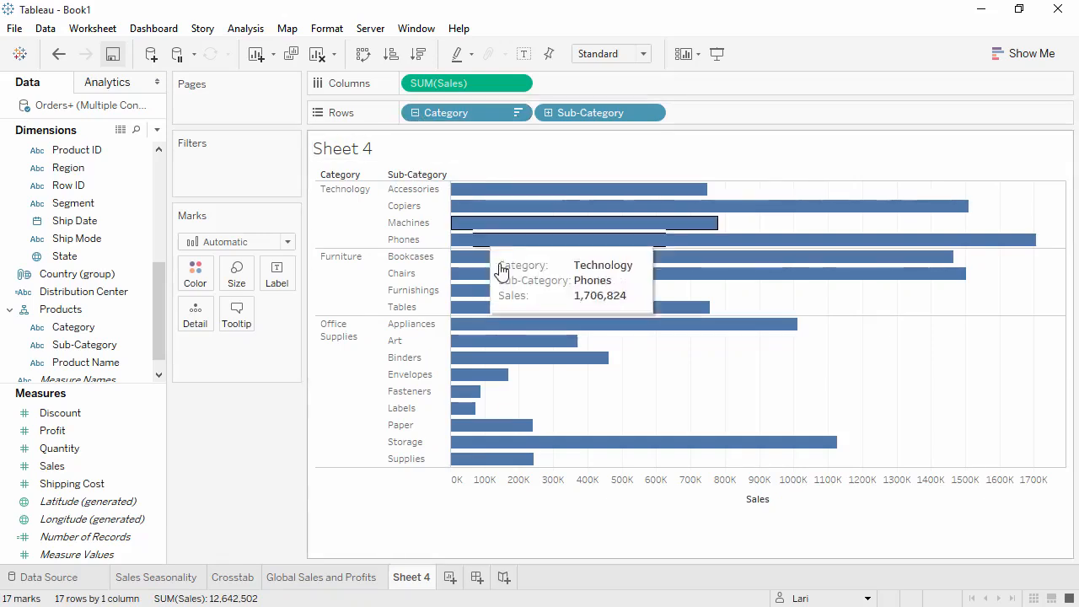
click(780, 499)
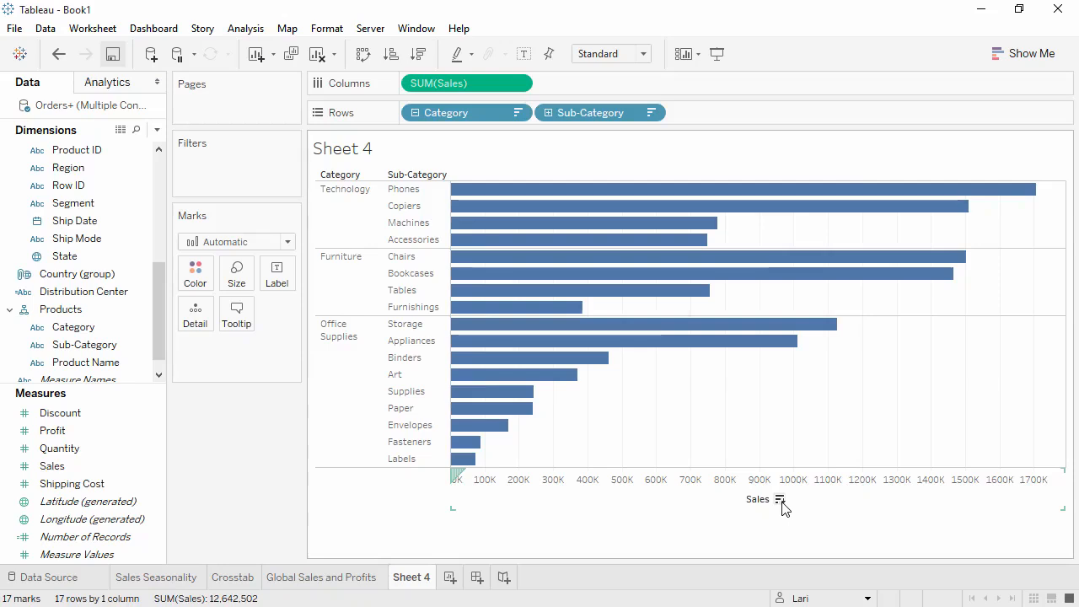
Step: Show mark labels on the bars, then hide them again
click(523, 54)
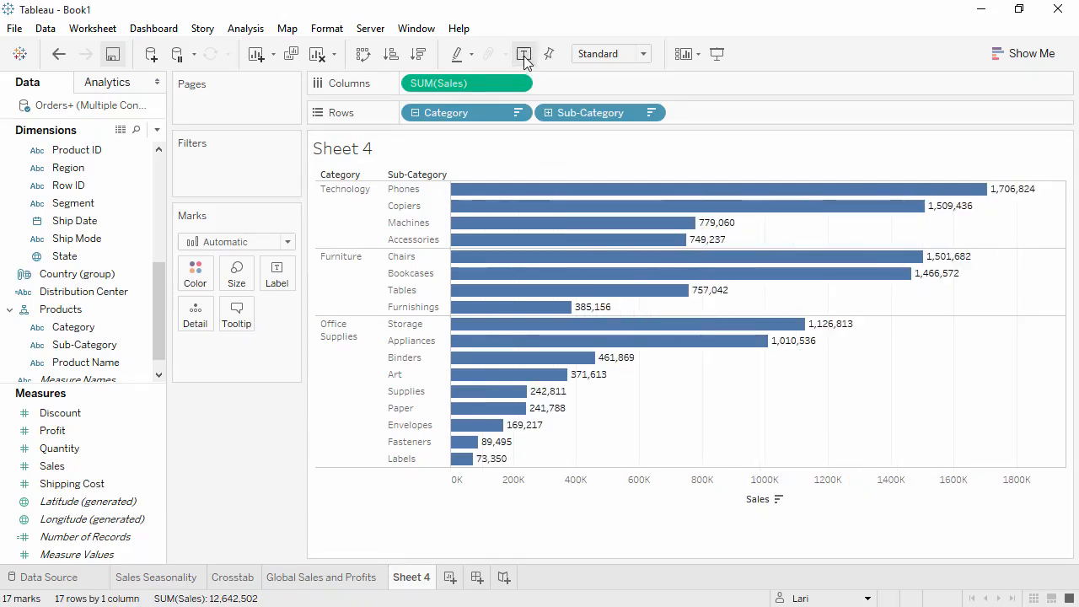
click(523, 55)
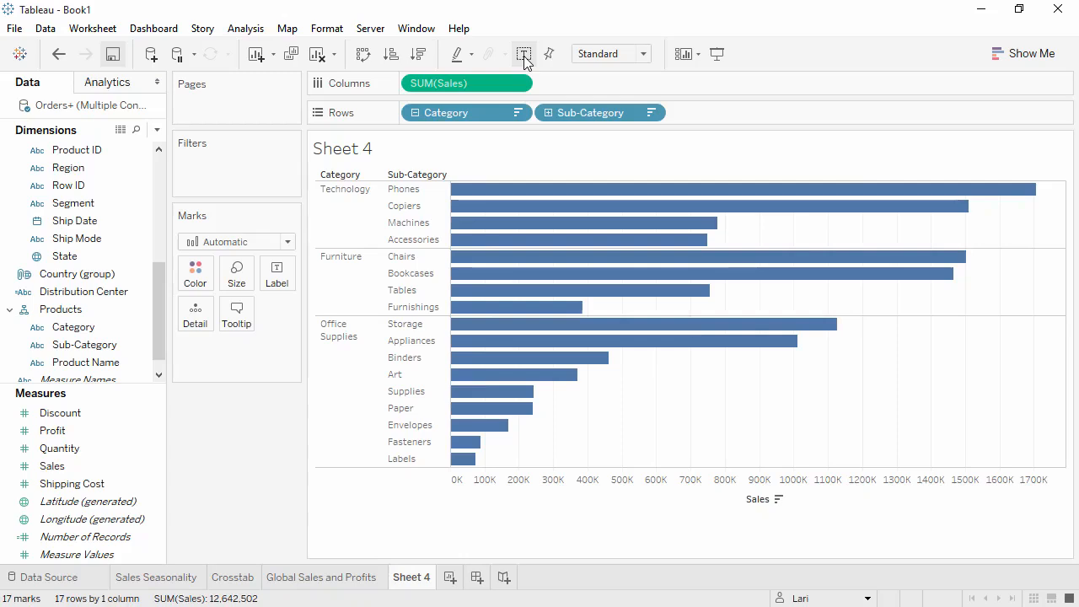
Step: Color the sub-category bars by Profit and split the view by Market across columns
click(94, 432)
drag(94, 431, 195, 275)
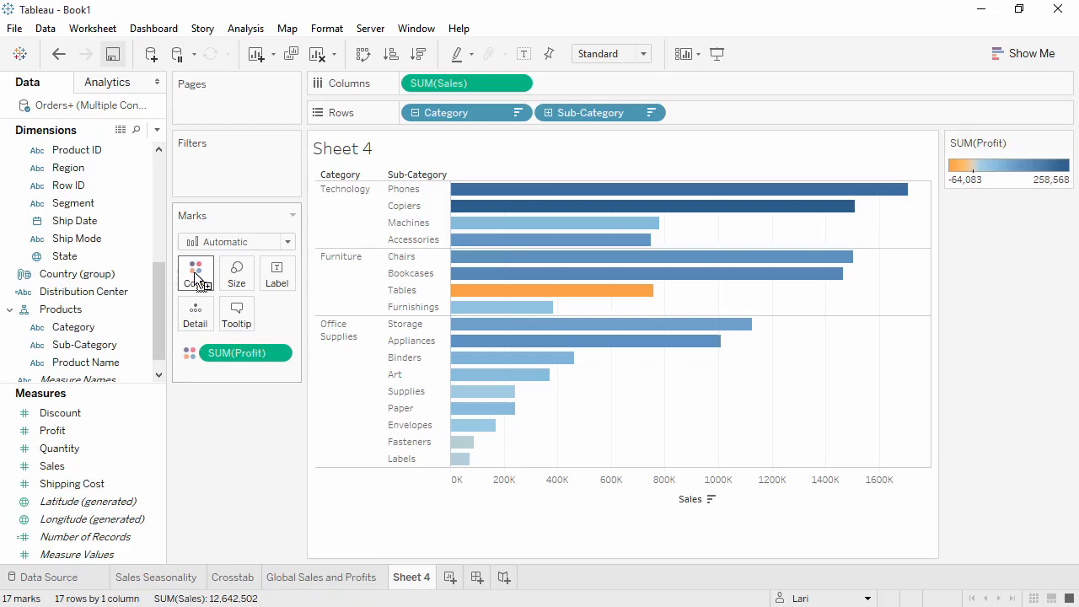
drag(157, 278, 157, 227)
drag(113, 166, 492, 168)
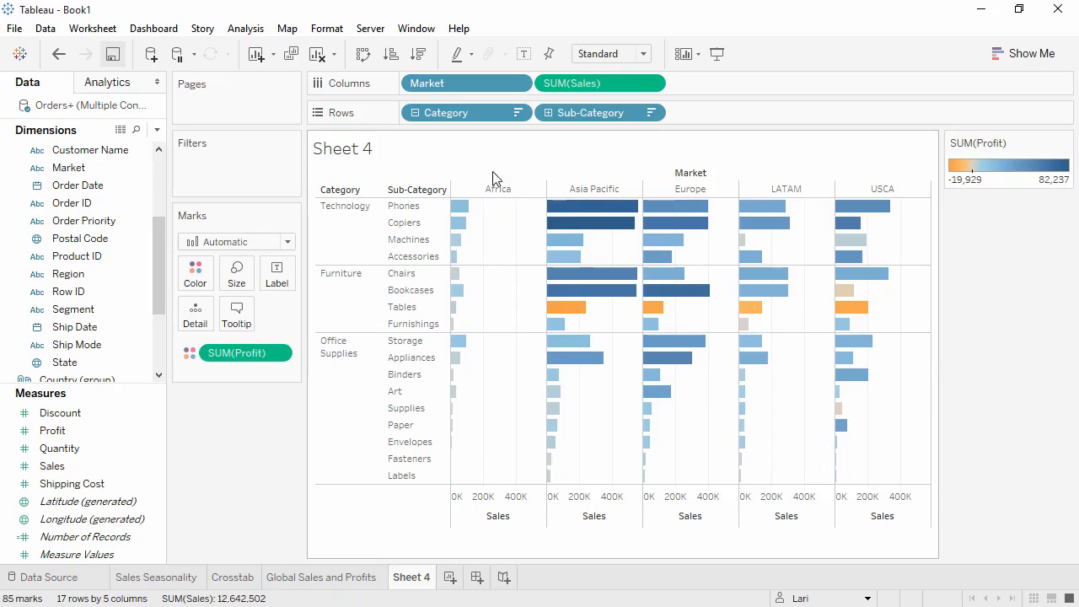
Step: Group the Office Supplies sub-categories from Art through Labels into one group
click(396, 391)
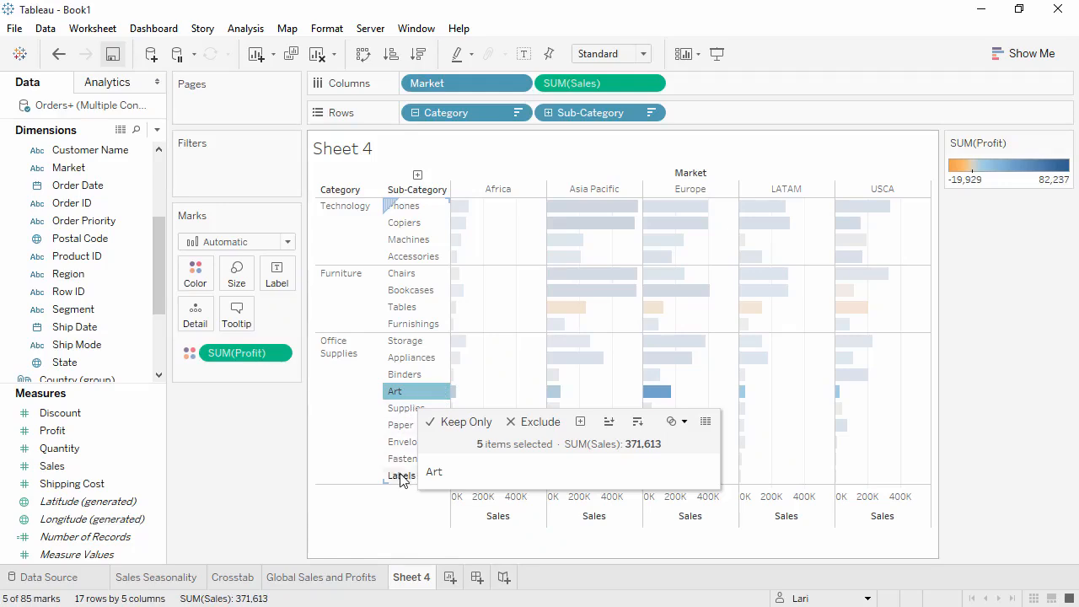
shift+click(400, 475)
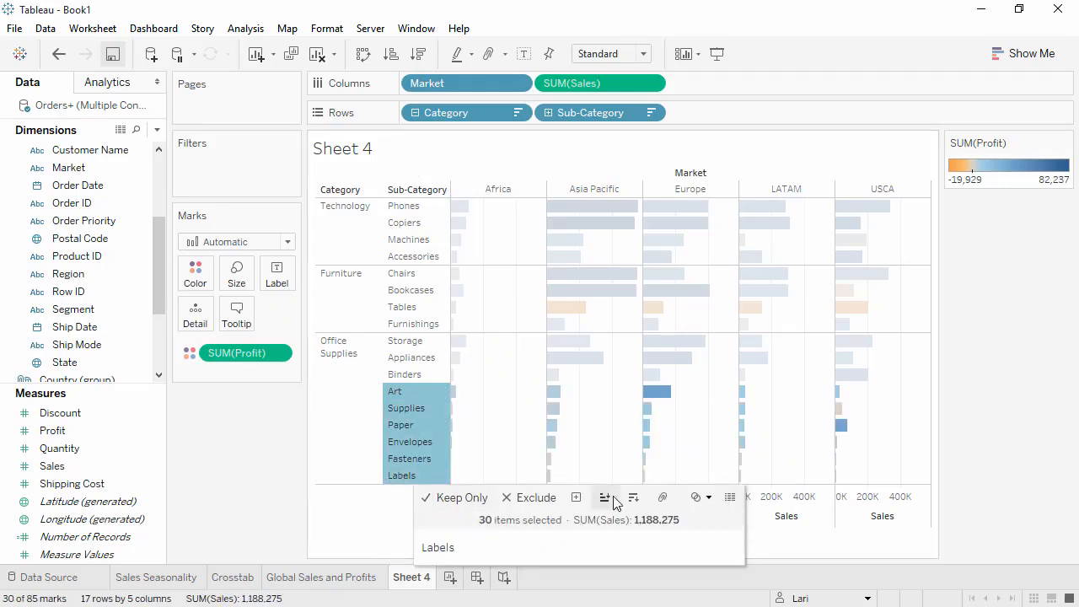
click(662, 504)
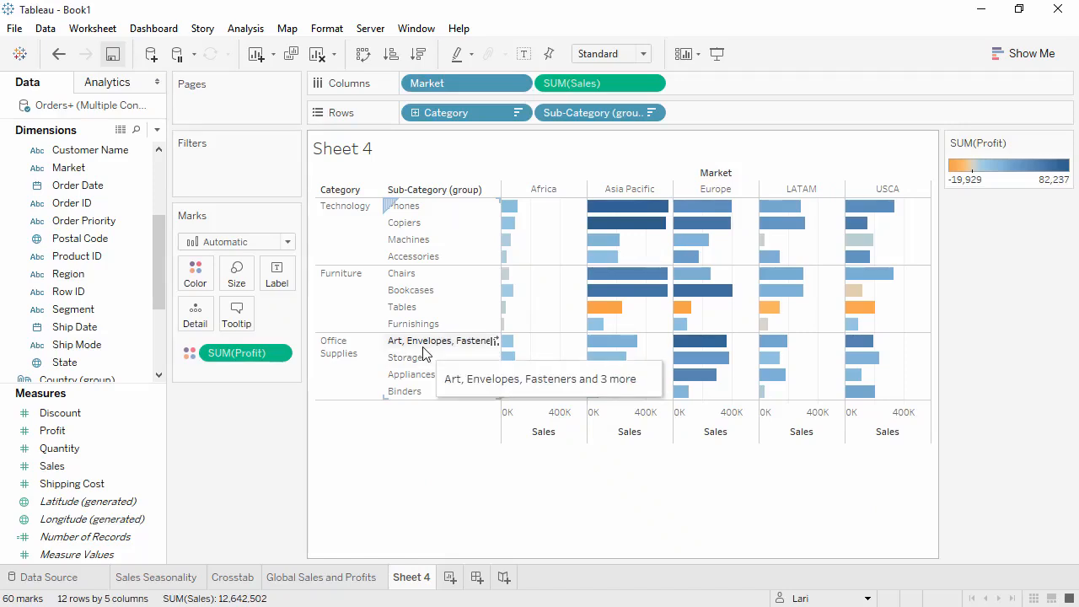
Step: Rename the new sub-category group's alias to Small Office Supplies
click(426, 342)
right_click(424, 345)
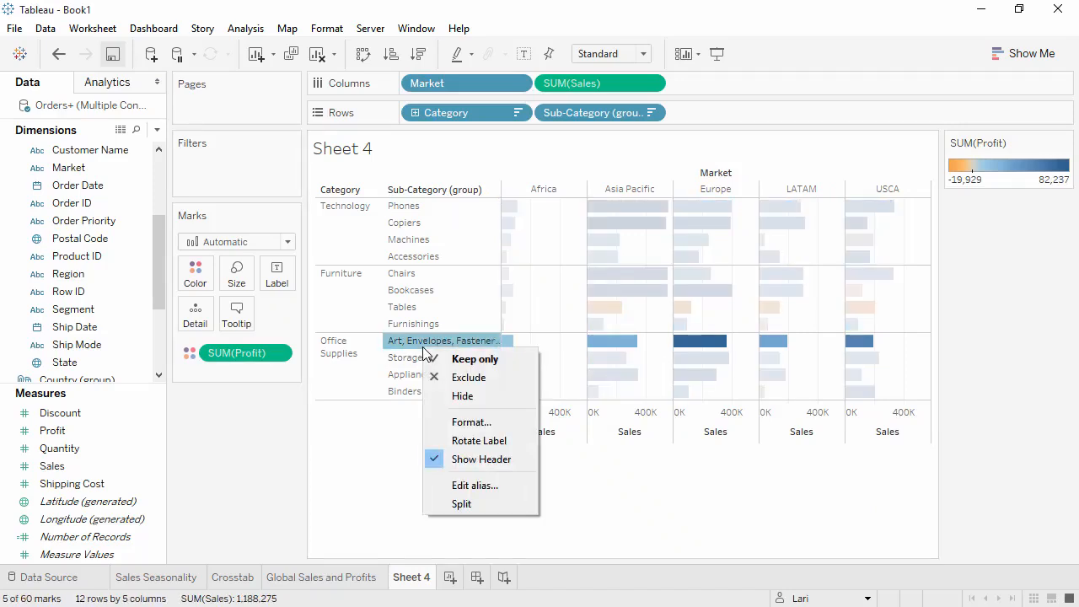
click(468, 486)
text(Small Office Supplies)
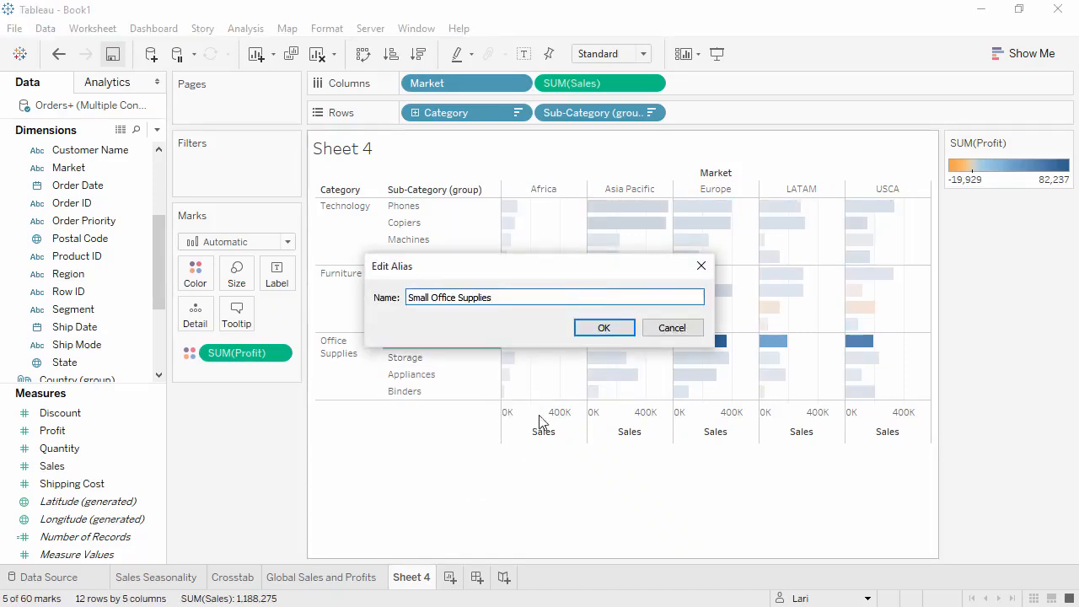
click(598, 329)
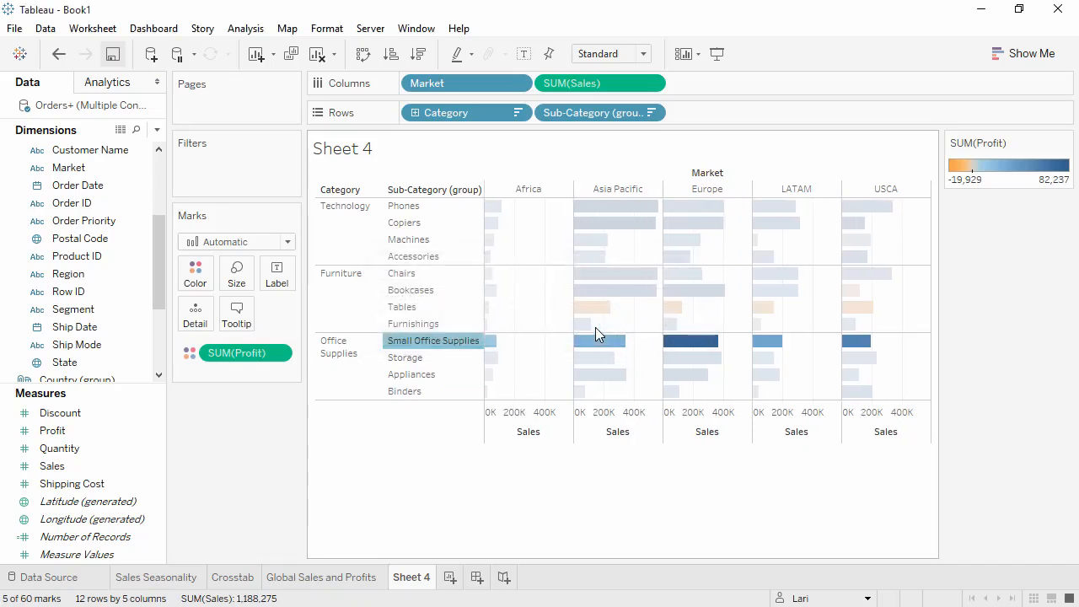
Step: Remove Market from the columns and swap rows and columns to show vertical bars
click(484, 140)
drag(478, 83, 266, 424)
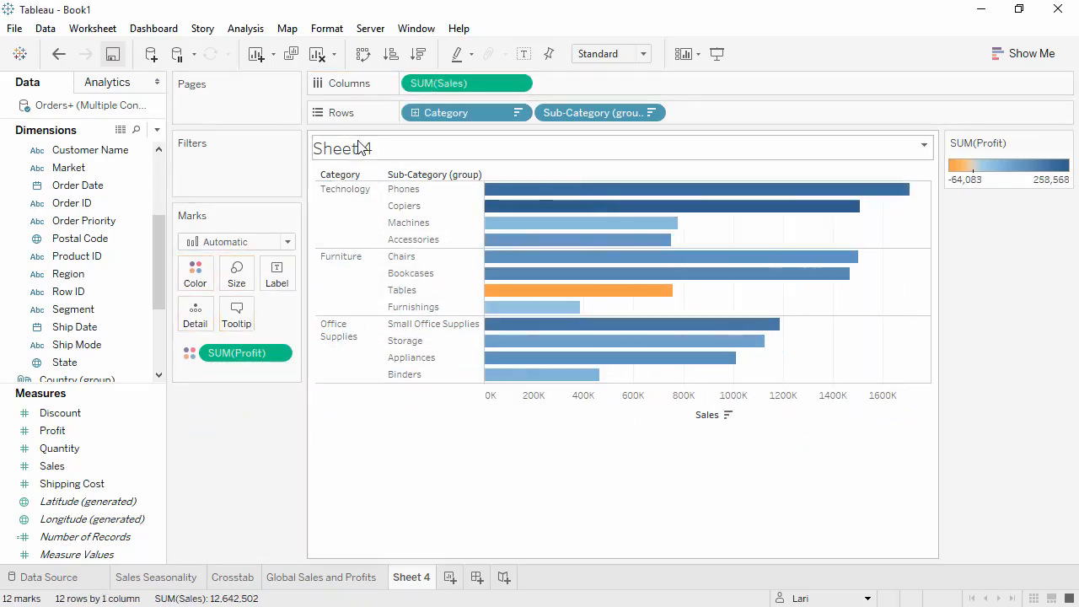
click(362, 53)
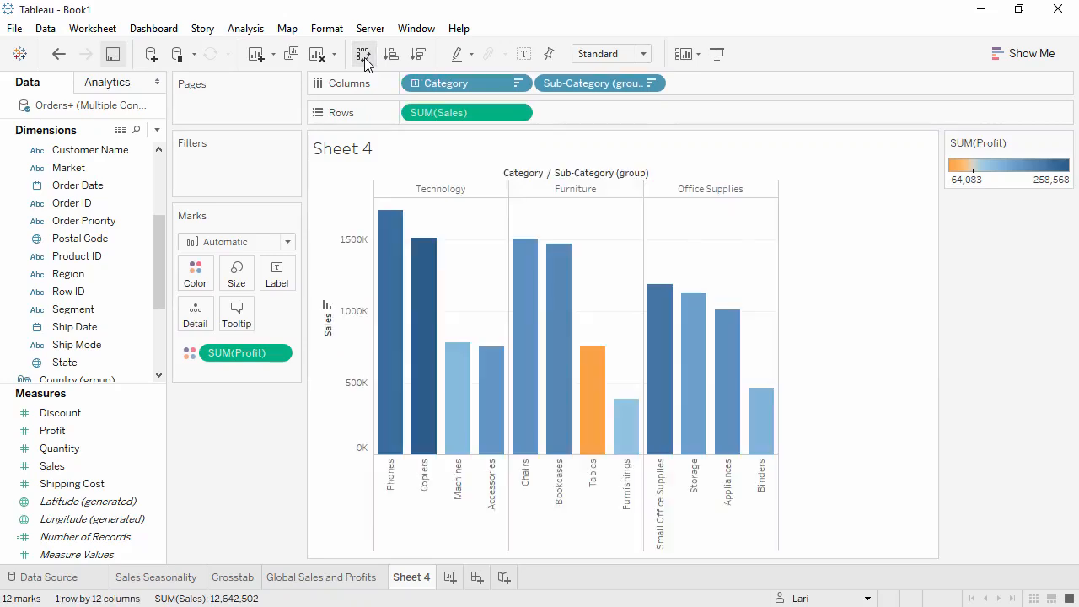
Step: Hide the field labels for columns above the bars
right_click(527, 175)
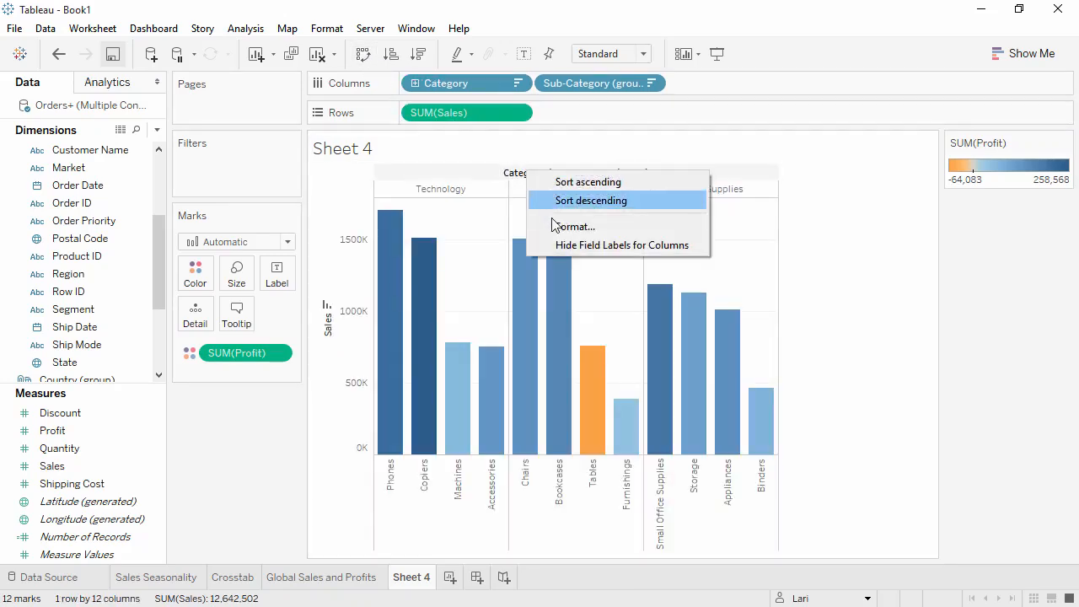
click(562, 246)
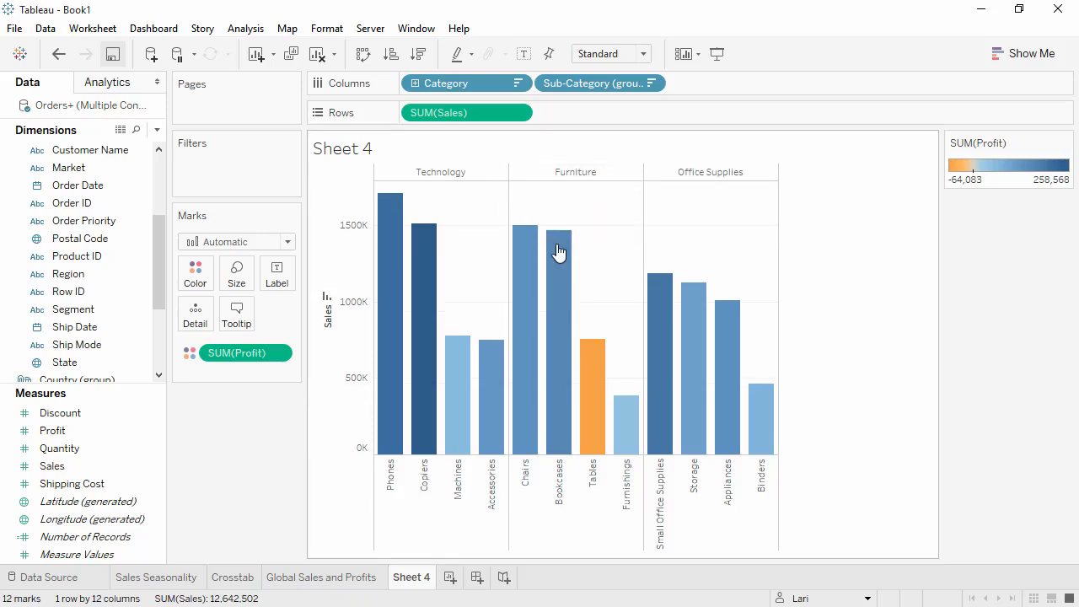
Step: Rename the sheet to Sales by Sub-Category
double_click(425, 580)
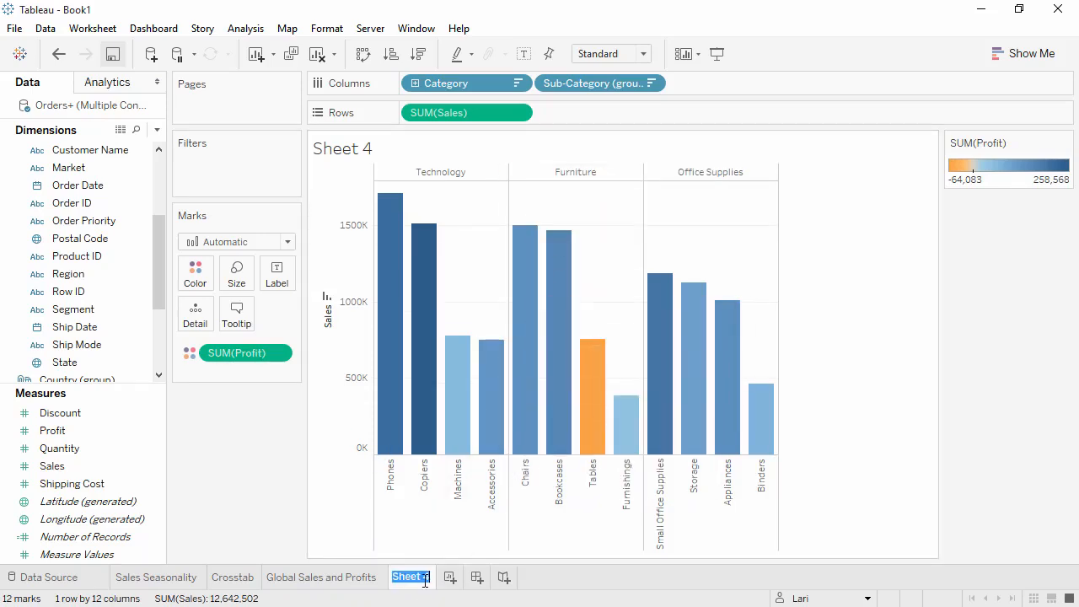
text(Sales by Sub-Category)
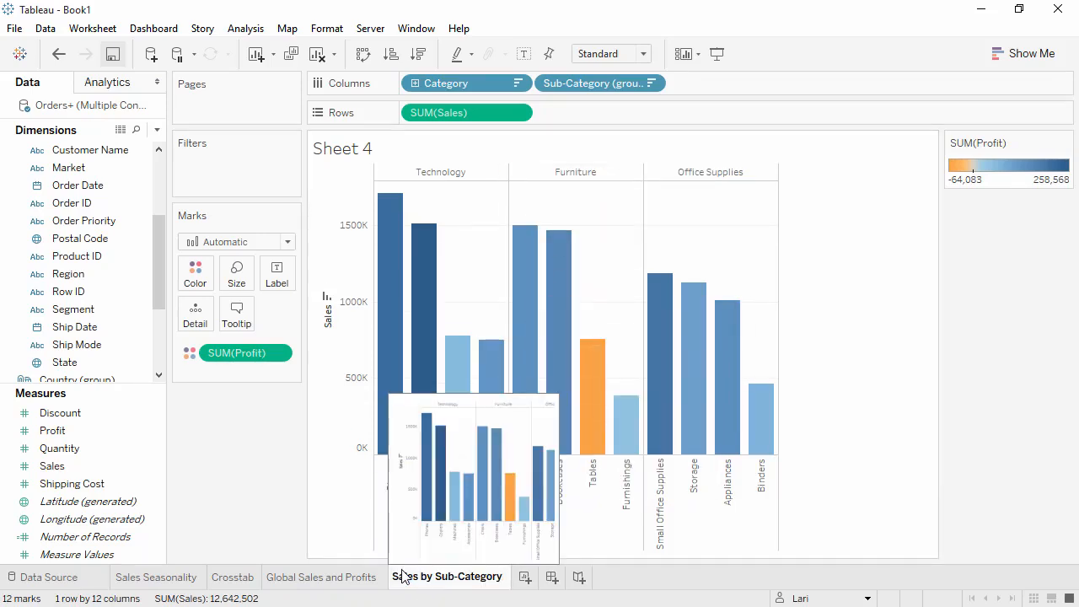
Step: Create a new worksheet with Profit on rows and Shipping Cost on columns
click(525, 577)
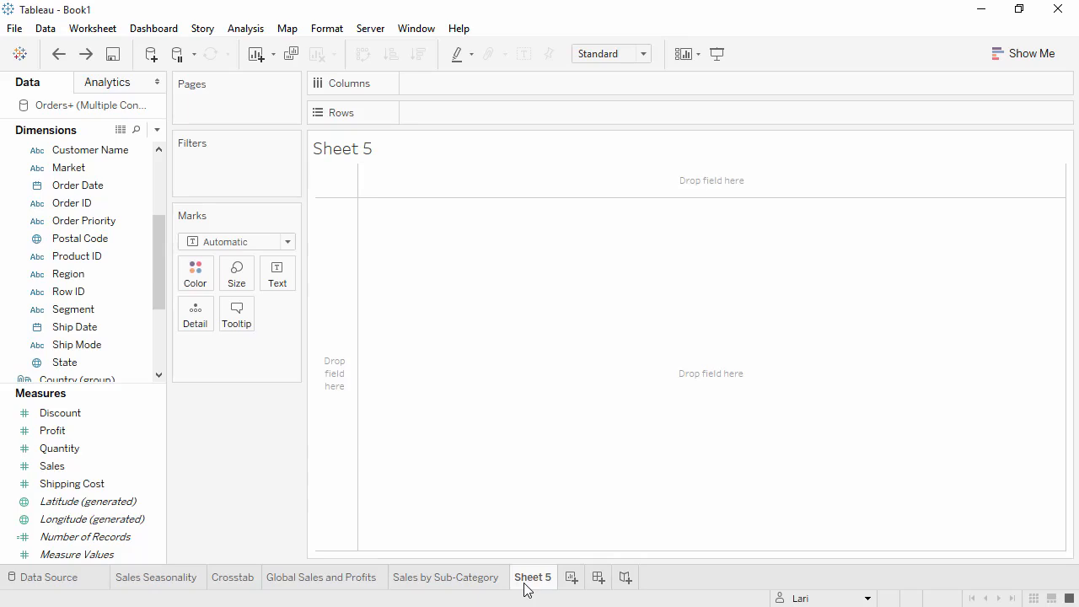
drag(101, 431, 442, 107)
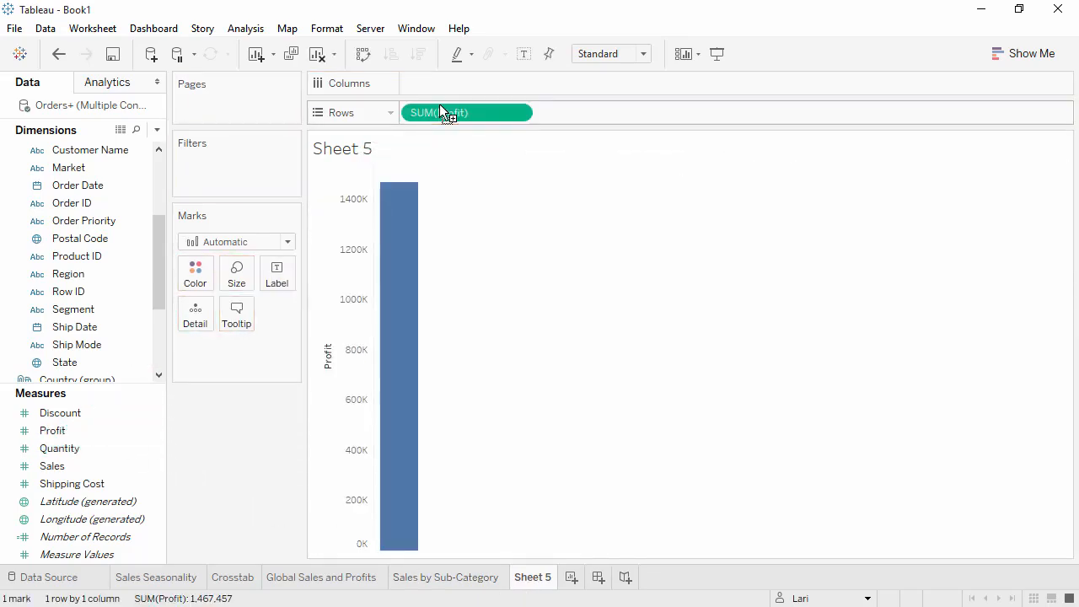
drag(99, 489, 429, 87)
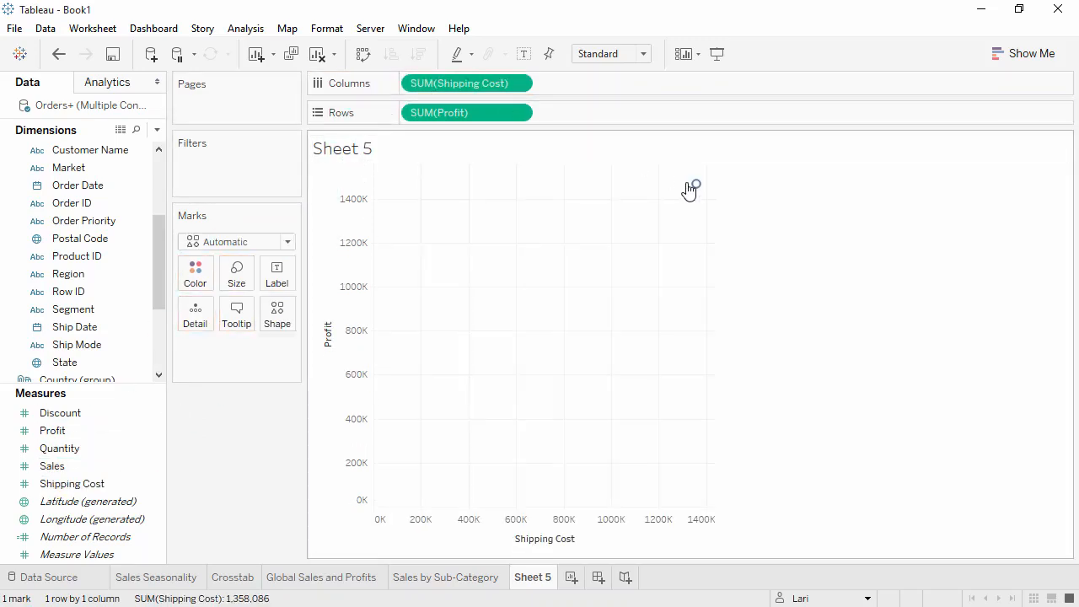
Step: Color the marks by Category
mouse_move(694, 187)
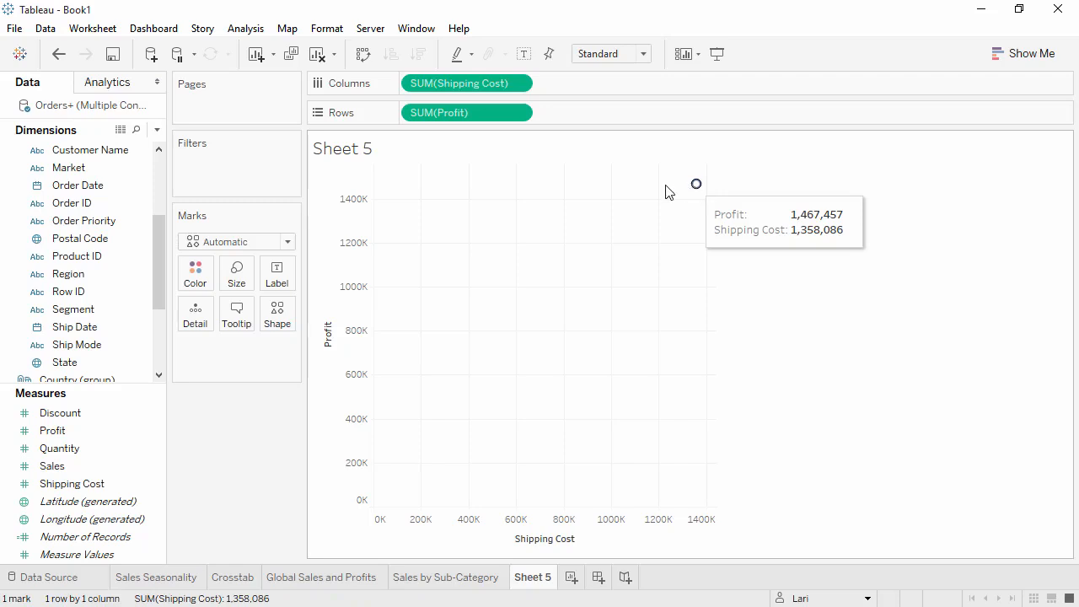
drag(151, 231, 153, 276)
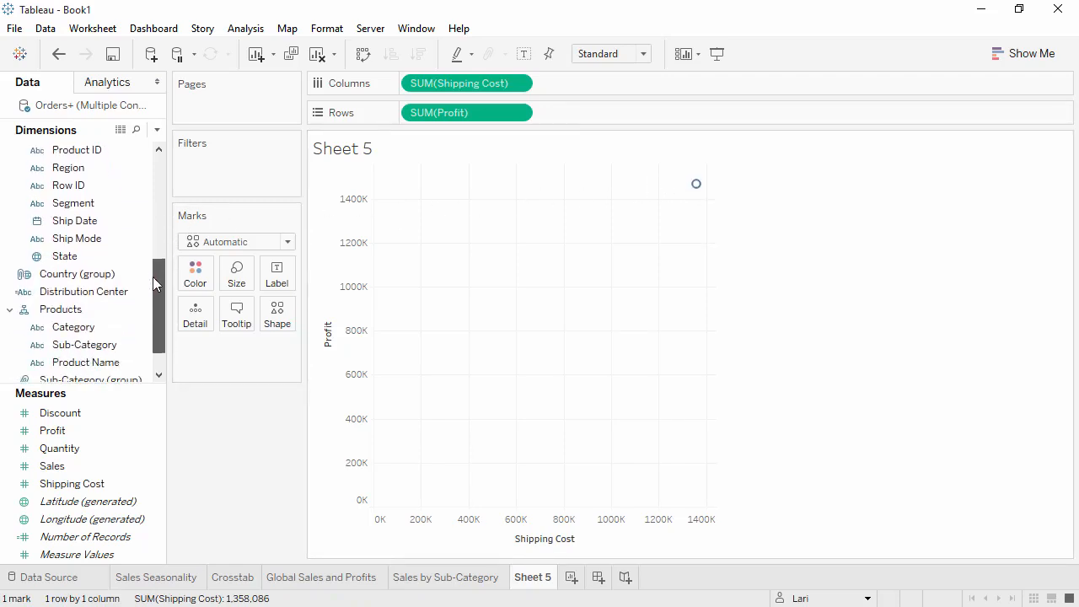
drag(109, 327, 199, 278)
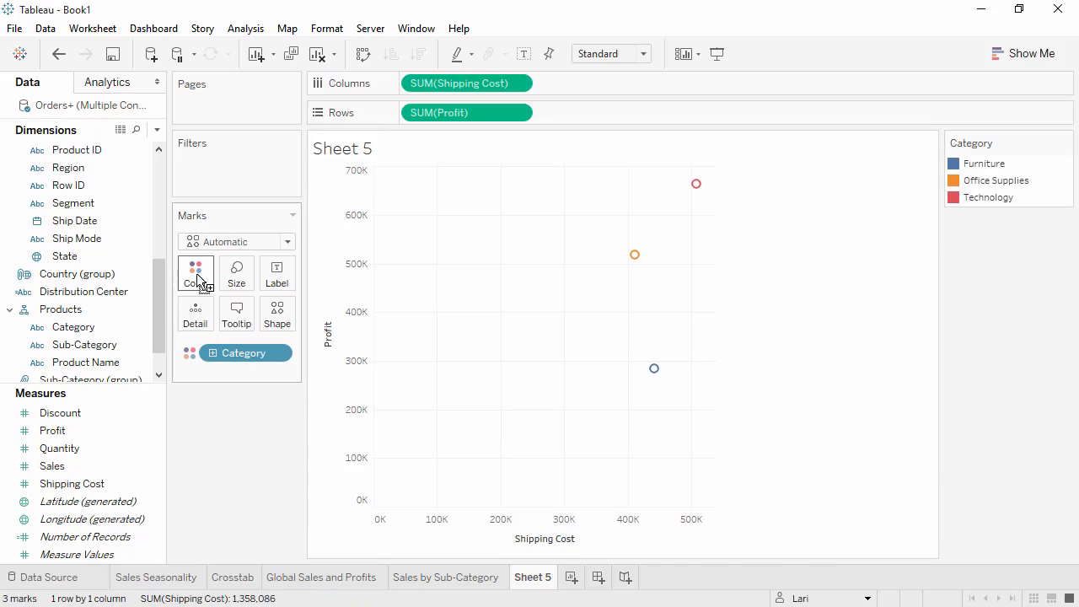
Step: Add Customer ID to Detail, adding all members, to plot one mark per customer
drag(159, 303, 149, 241)
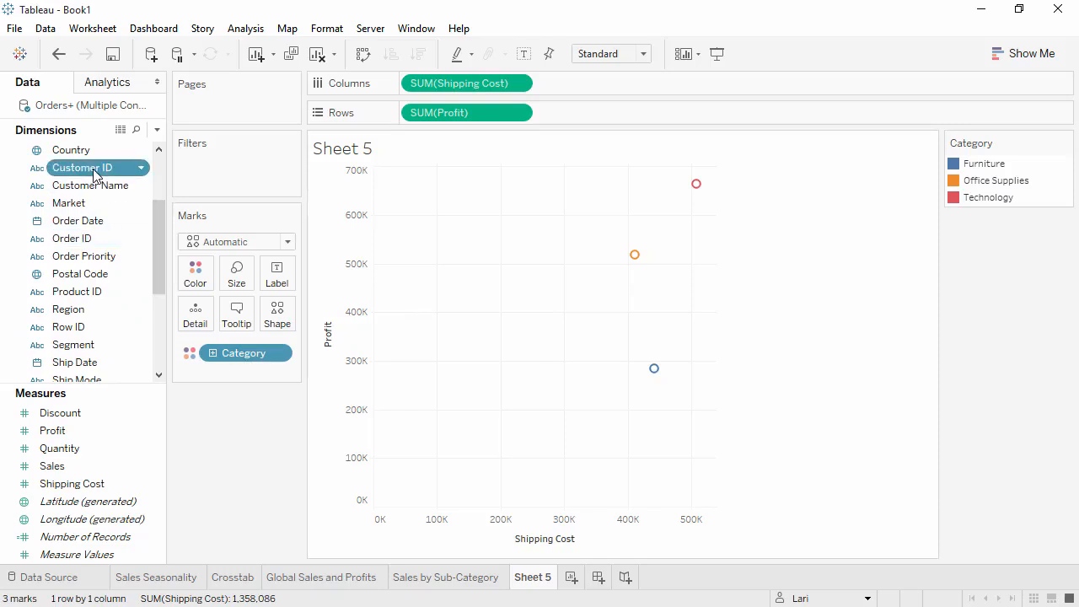
drag(95, 173, 198, 318)
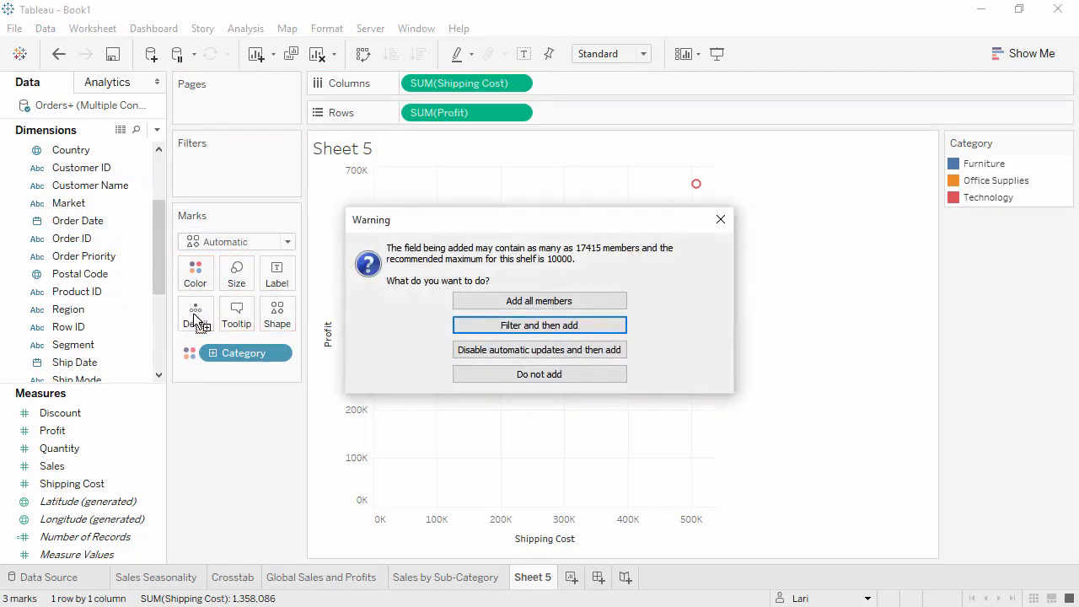
click(489, 301)
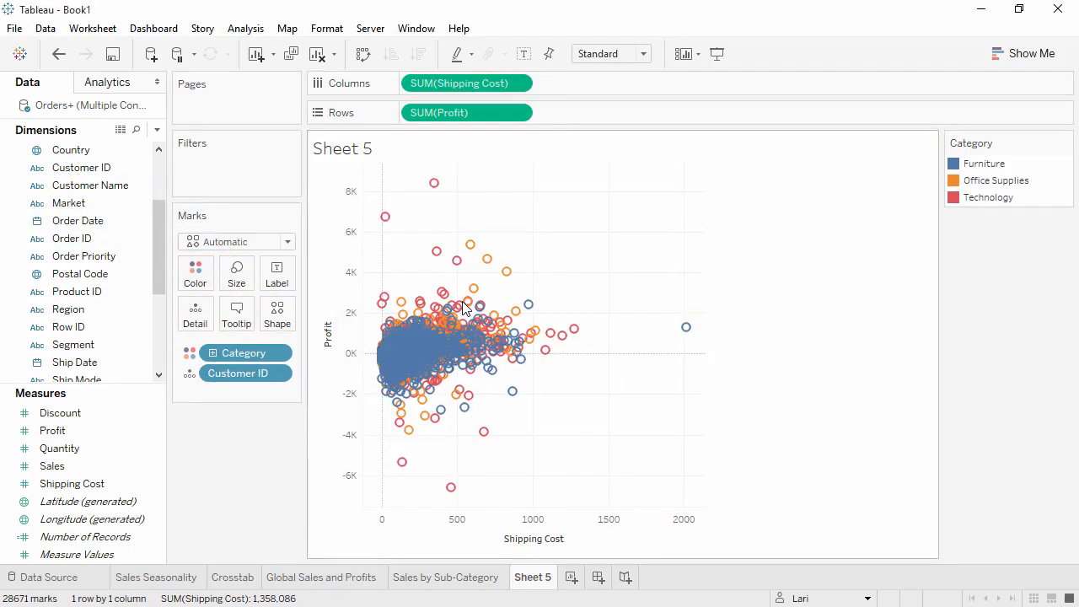
mouse_move(467, 304)
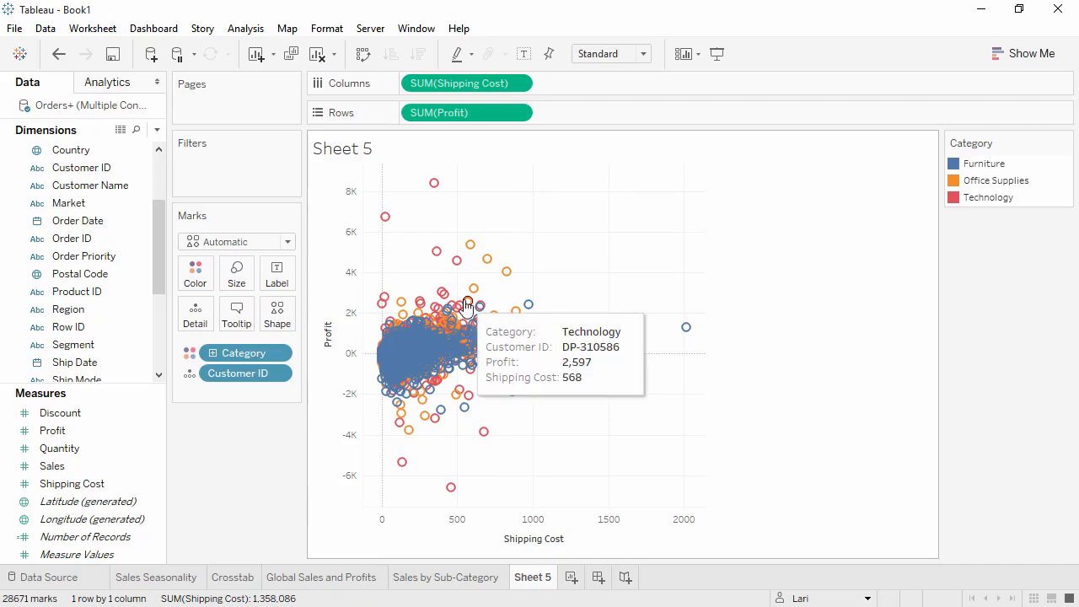
mouse_move(394, 230)
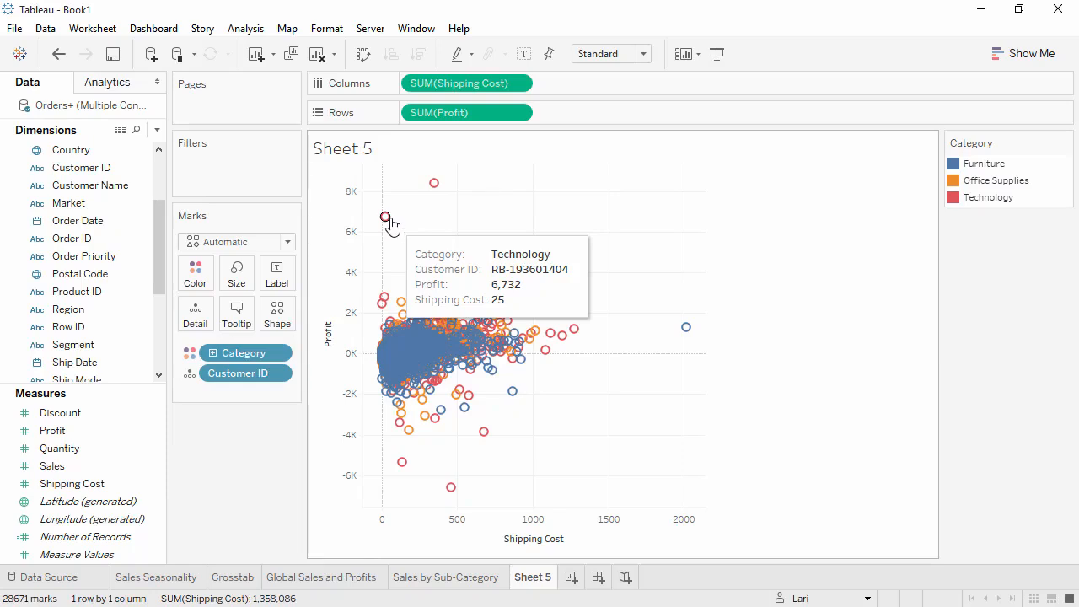
Step: Turn off Aggregate Measures and undo the change
click(241, 30)
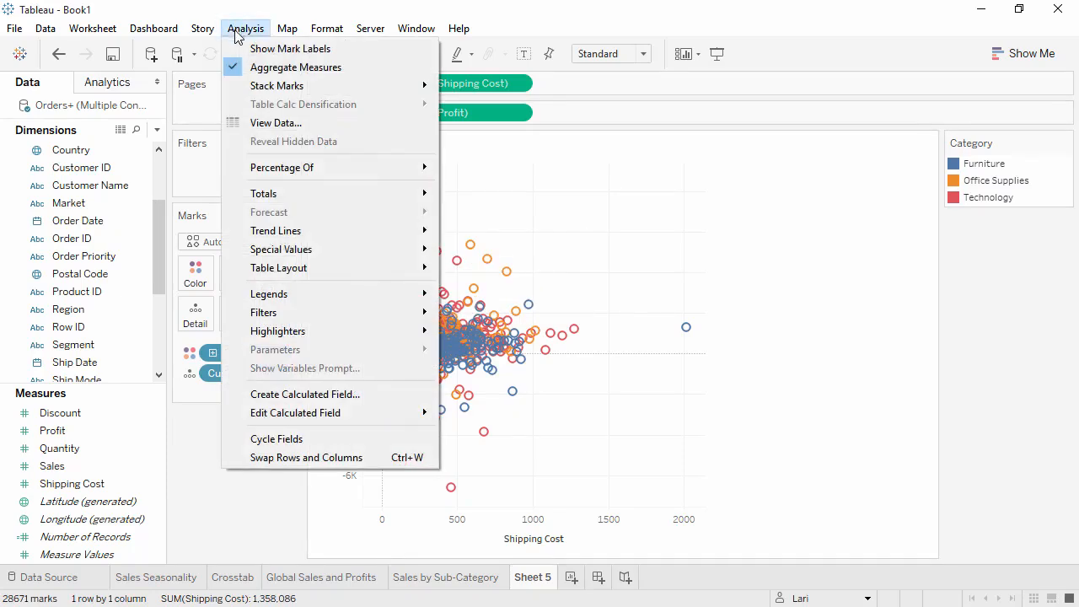
click(253, 67)
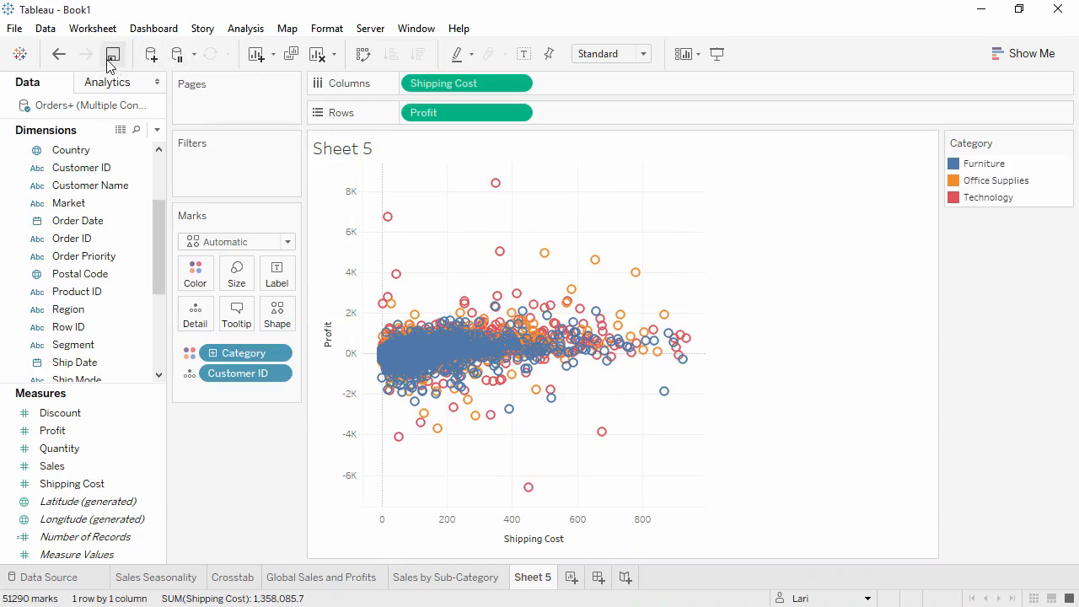
click(58, 55)
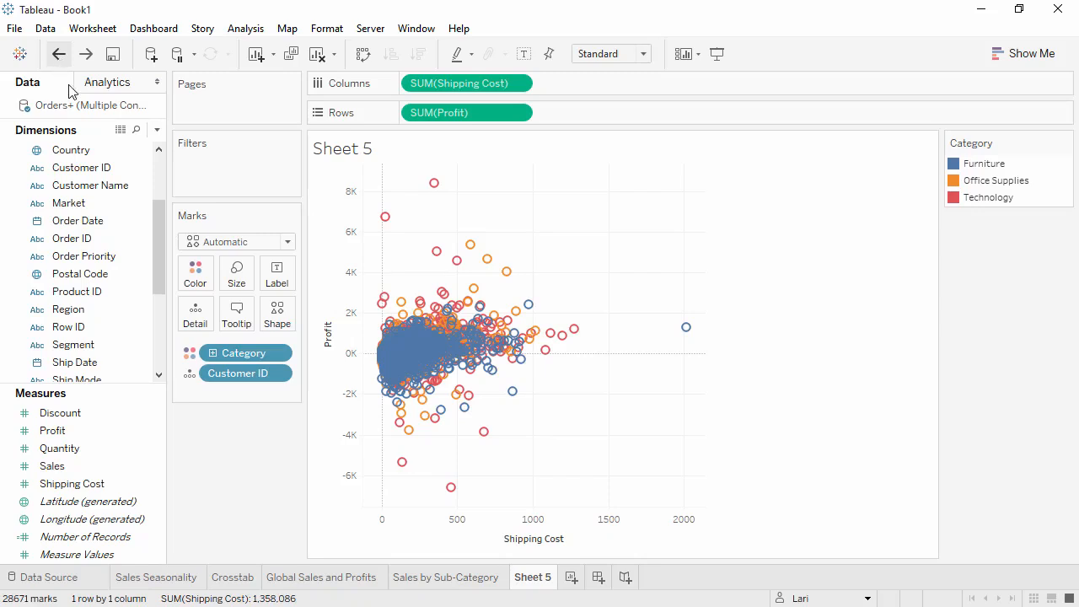
Step: Change Category from a color encoding to a label on the marks
click(189, 356)
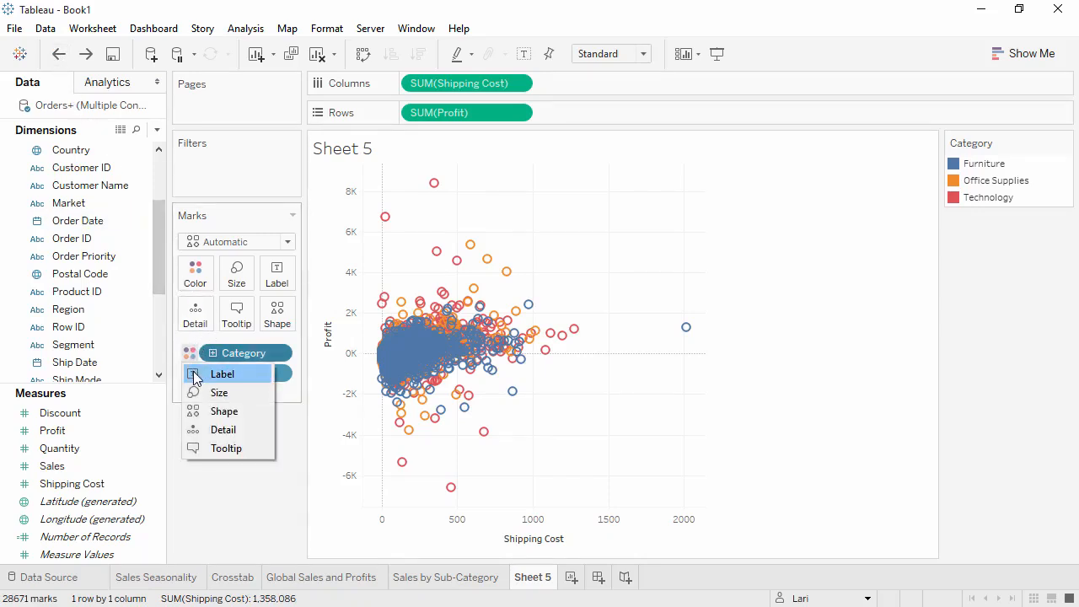
click(193, 376)
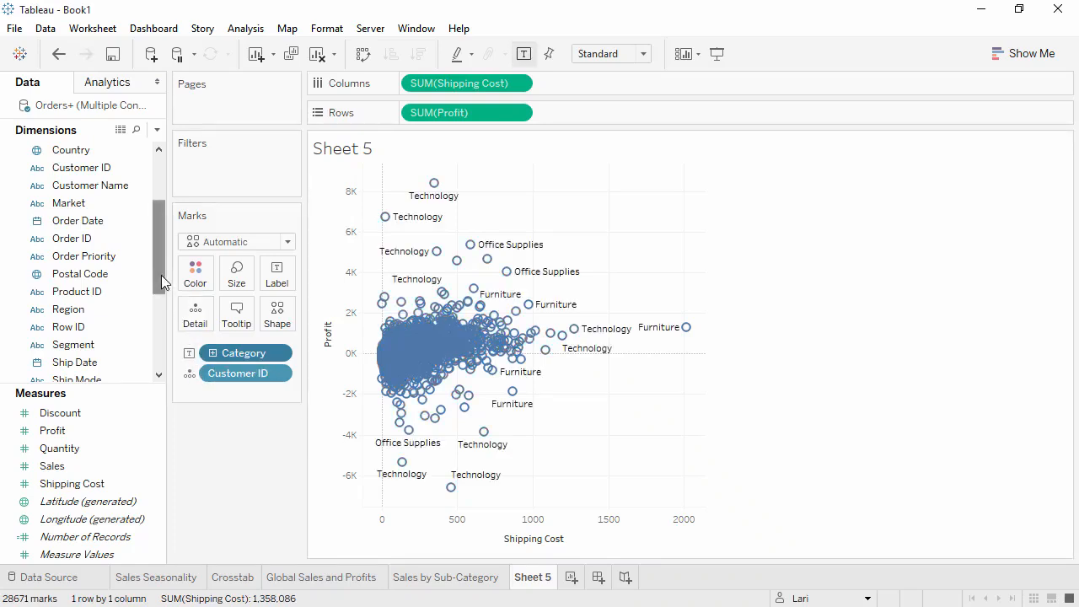
Step: Add Sub-Category to the mark labels
drag(161, 274, 154, 351)
drag(126, 310, 278, 281)
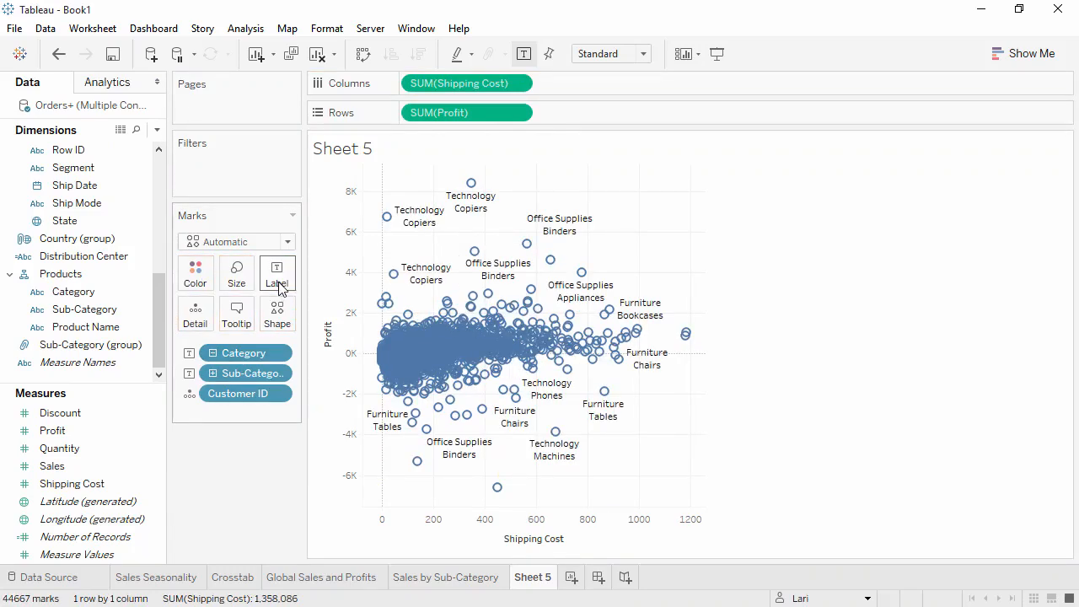
Step: Edit the label text to italicize the Sub-Category line
click(284, 288)
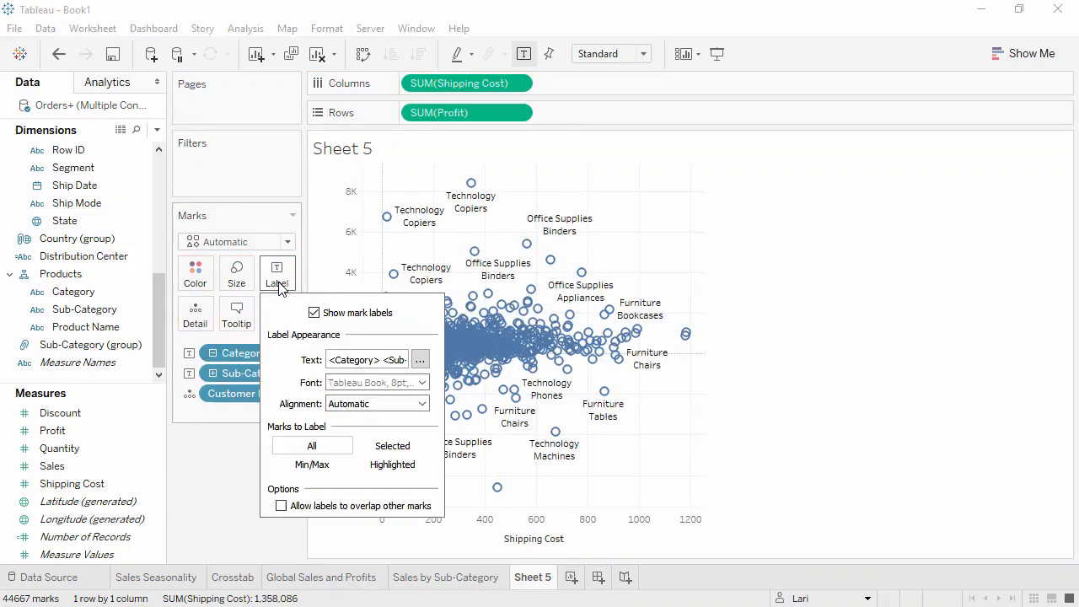
click(420, 363)
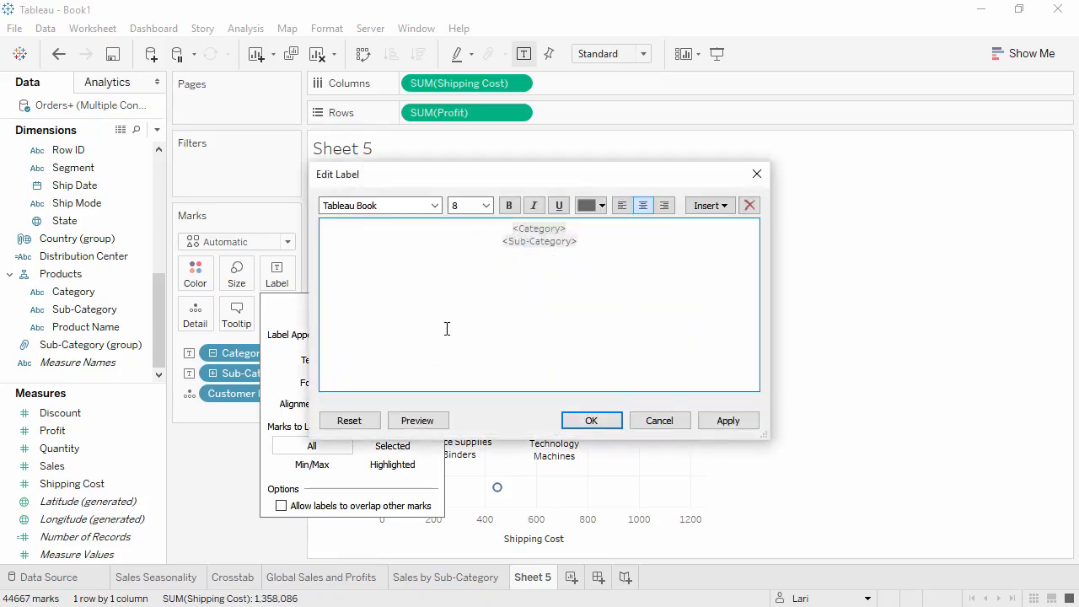
drag(606, 246, 489, 239)
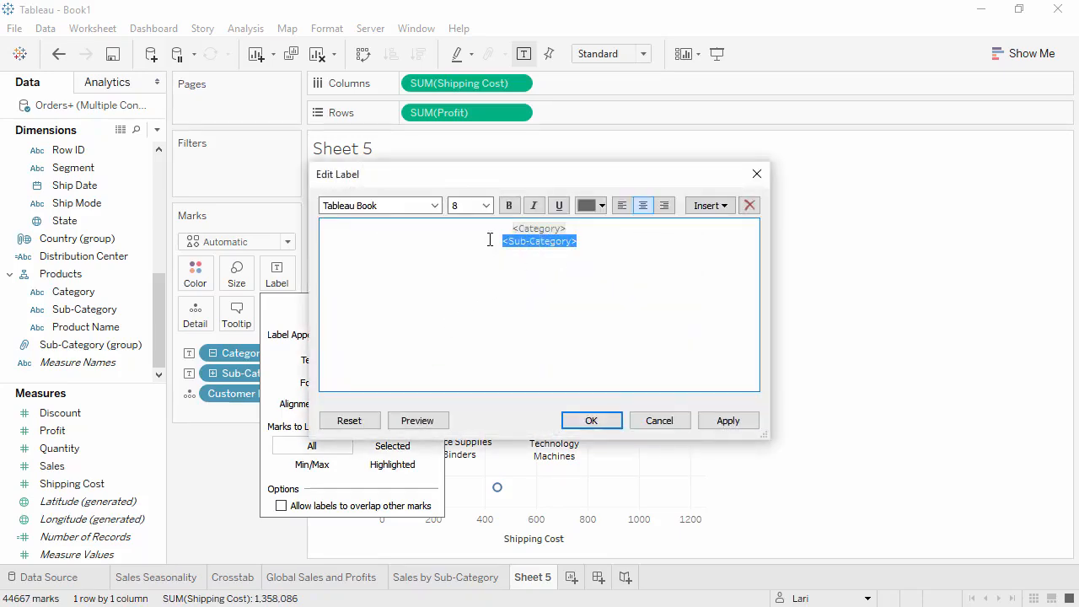
click(534, 205)
click(580, 422)
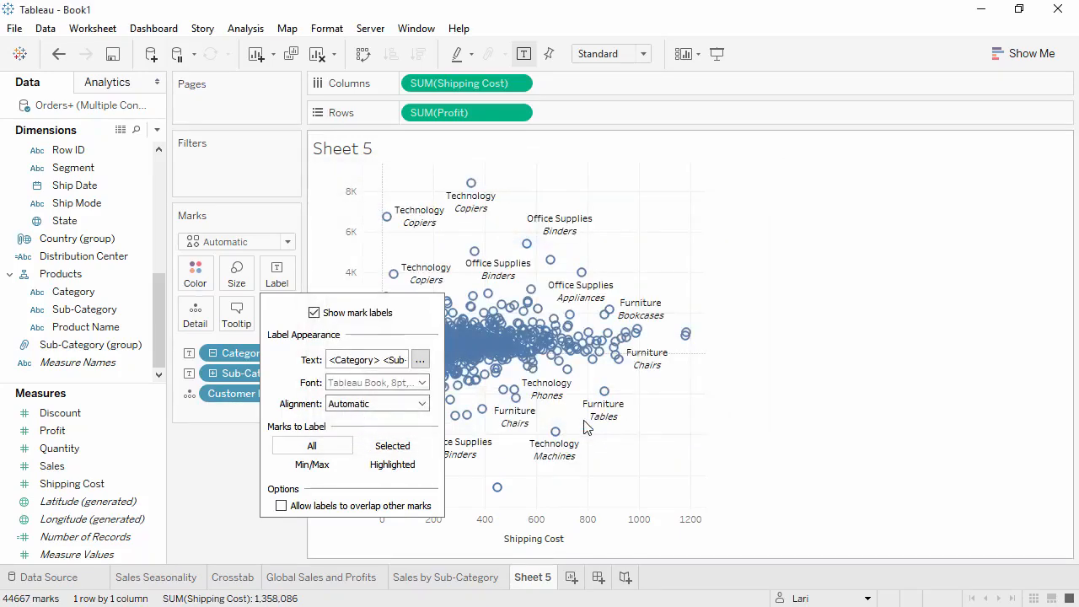
Step: Turn off the mark labels on the scatter plot
click(313, 313)
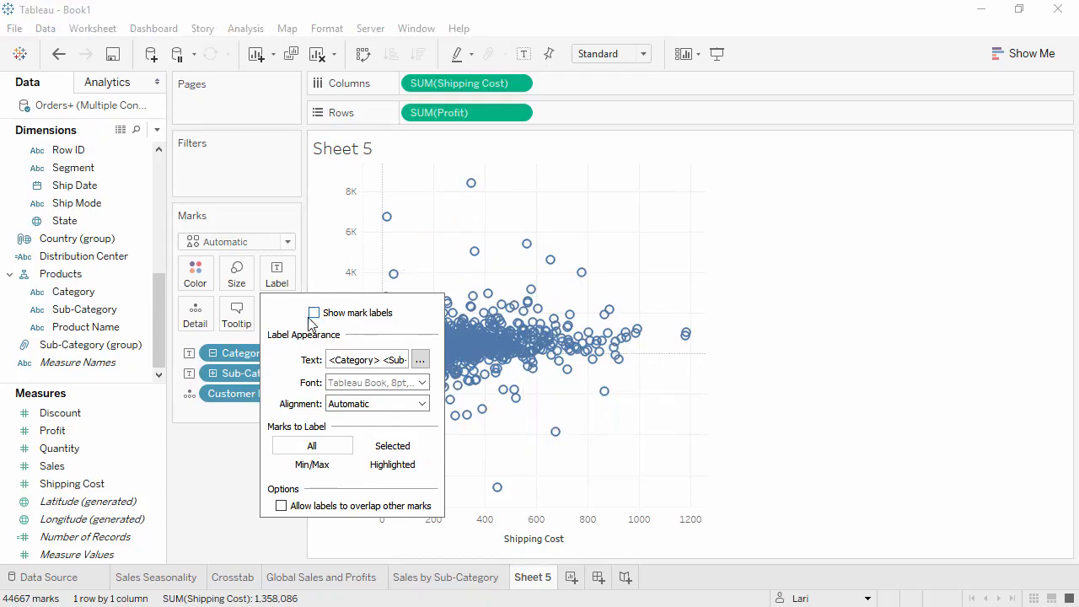
click(210, 460)
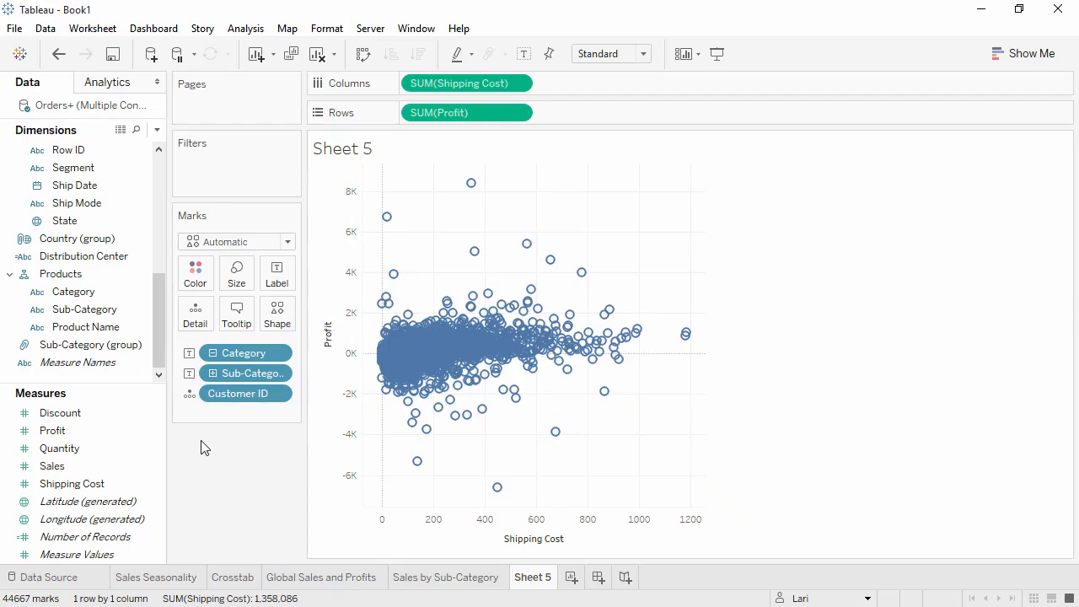
Step: Size the marks by the Returned field
drag(161, 357, 160, 236)
drag(90, 206, 238, 281)
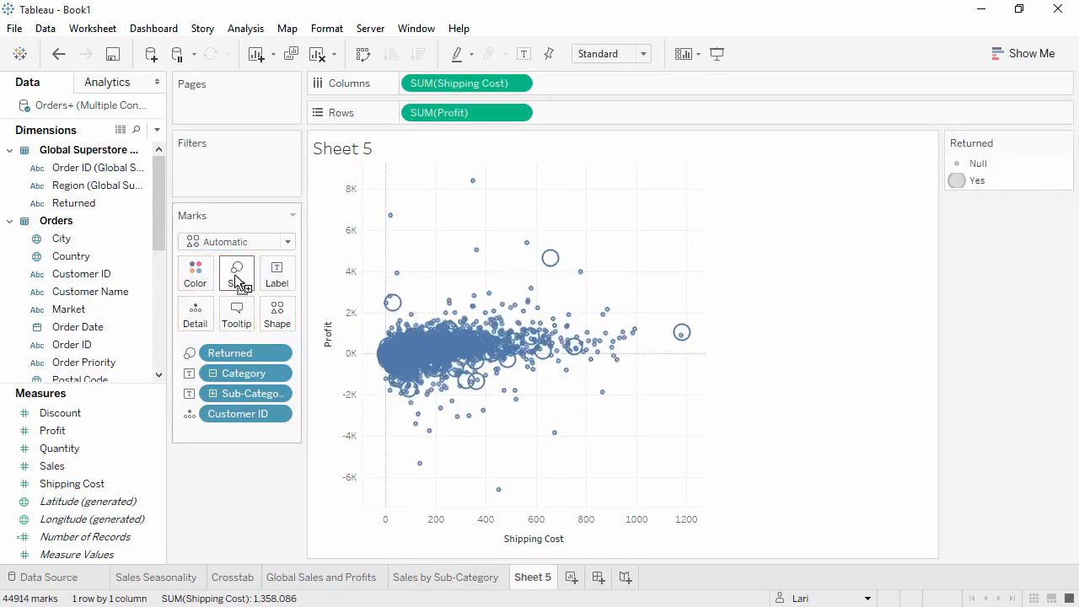
mouse_move(683, 334)
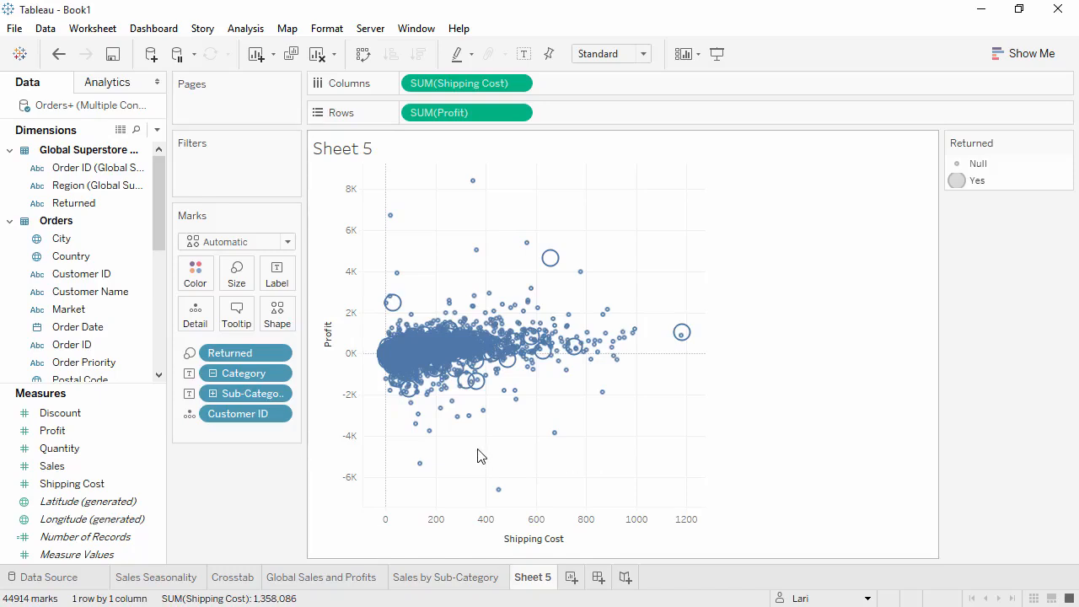
Step: Remove Sub-Category and Returned from the Marks card
drag(249, 394, 241, 470)
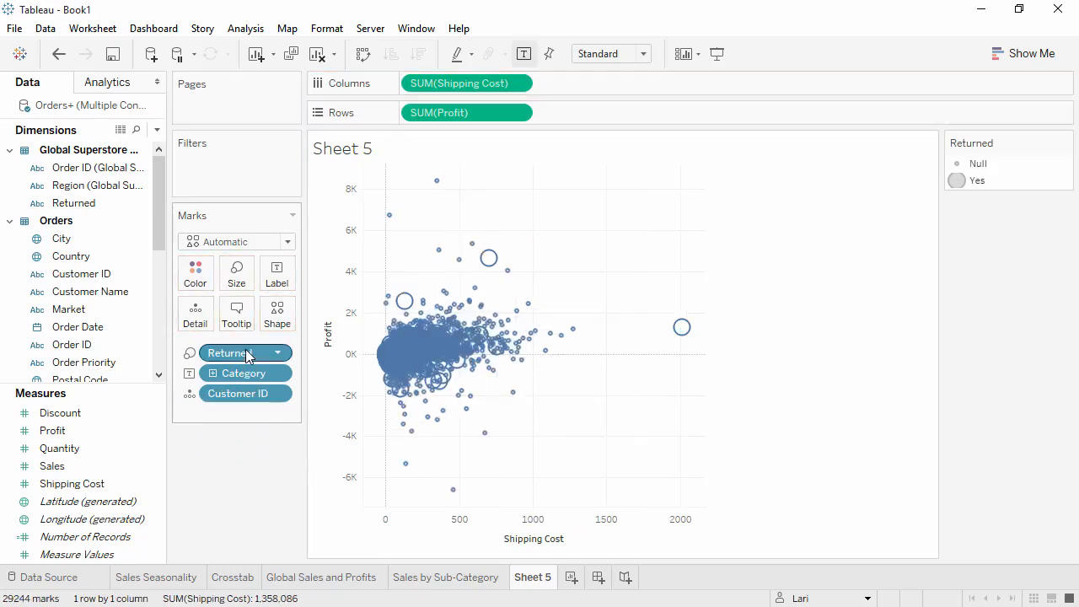
drag(245, 349, 241, 472)
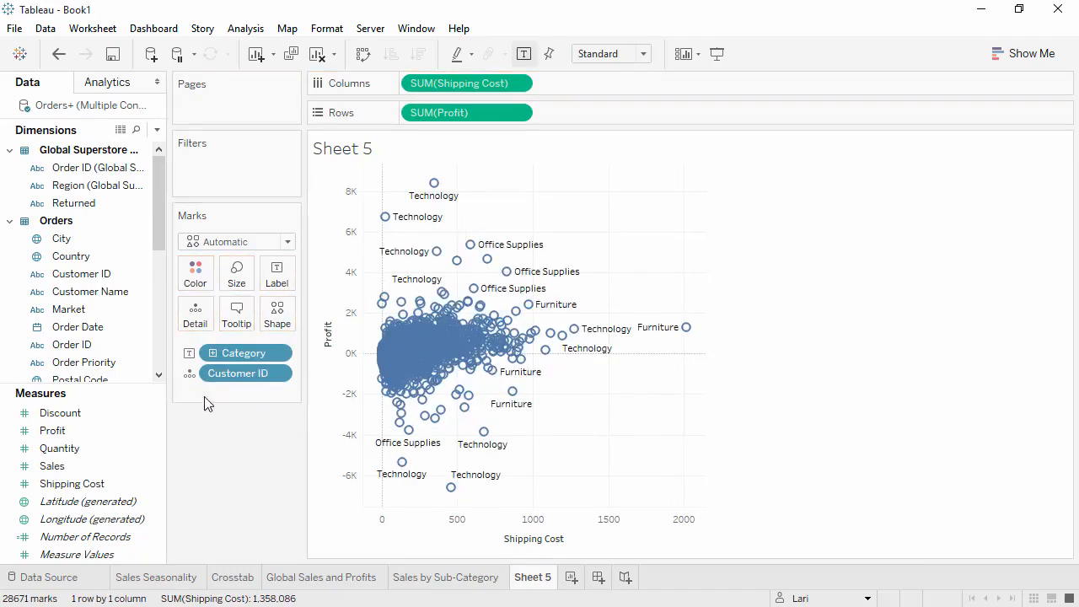
Step: Change Category from a label to a color encoding on the marks
click(191, 354)
click(192, 375)
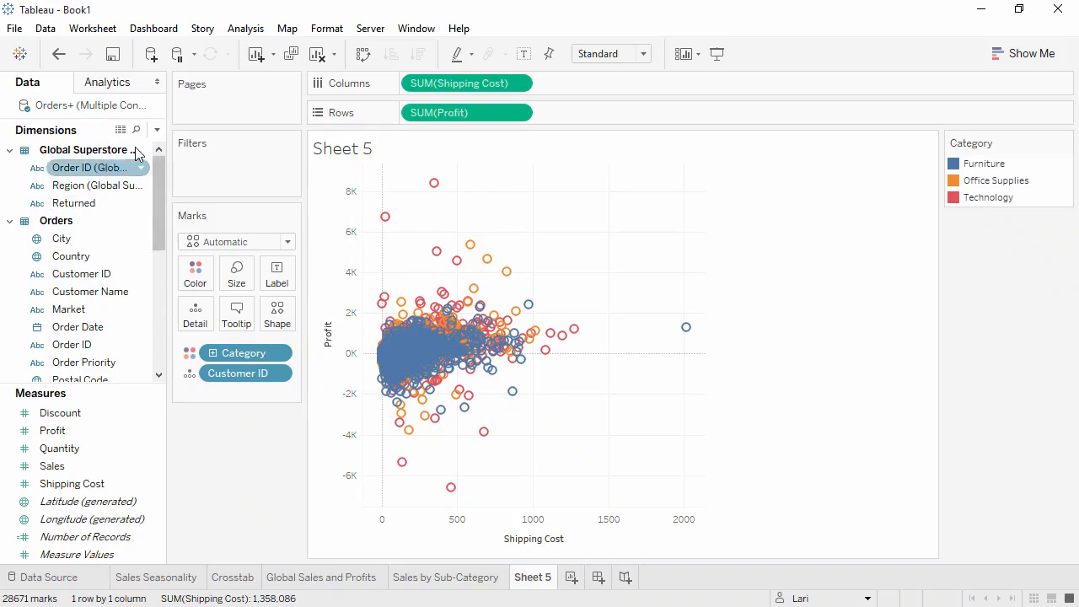
Step: Add trend lines to the scatter plot and remove them again
click(118, 88)
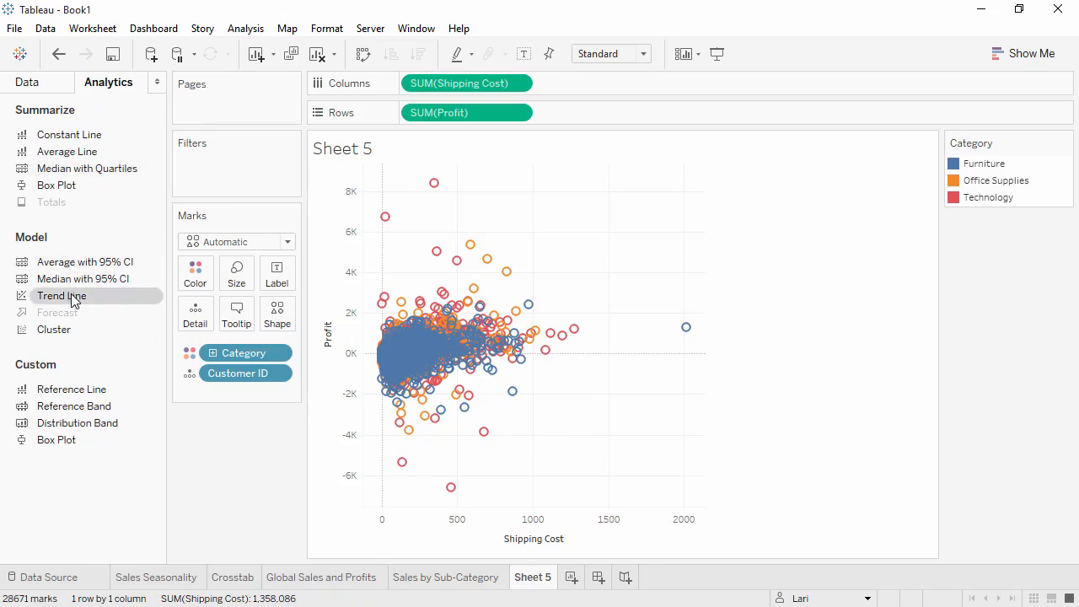
drag(75, 293, 470, 192)
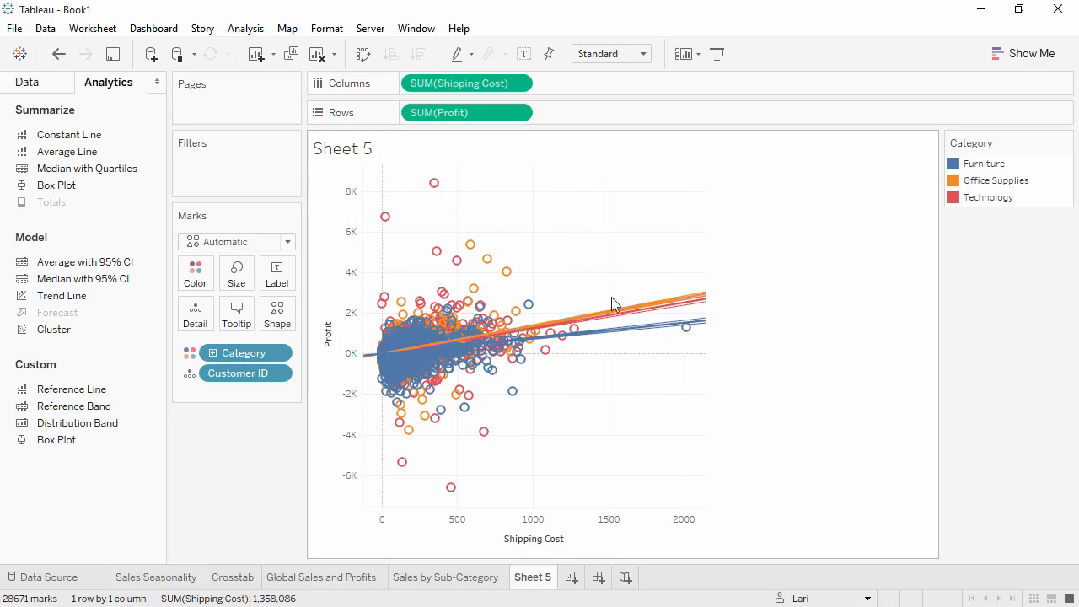
mouse_move(634, 335)
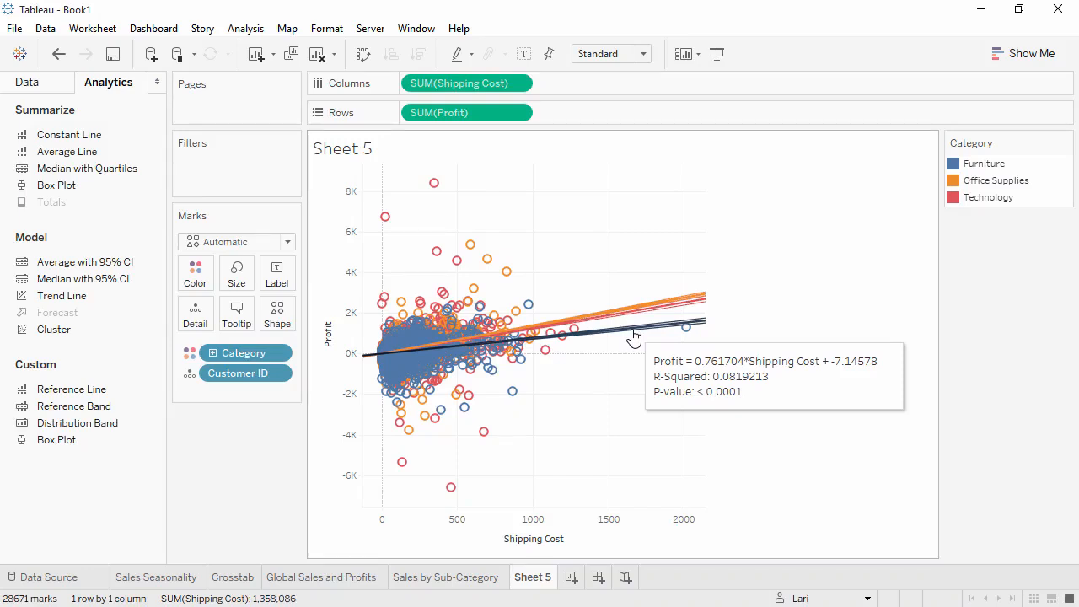
drag(634, 336, 231, 461)
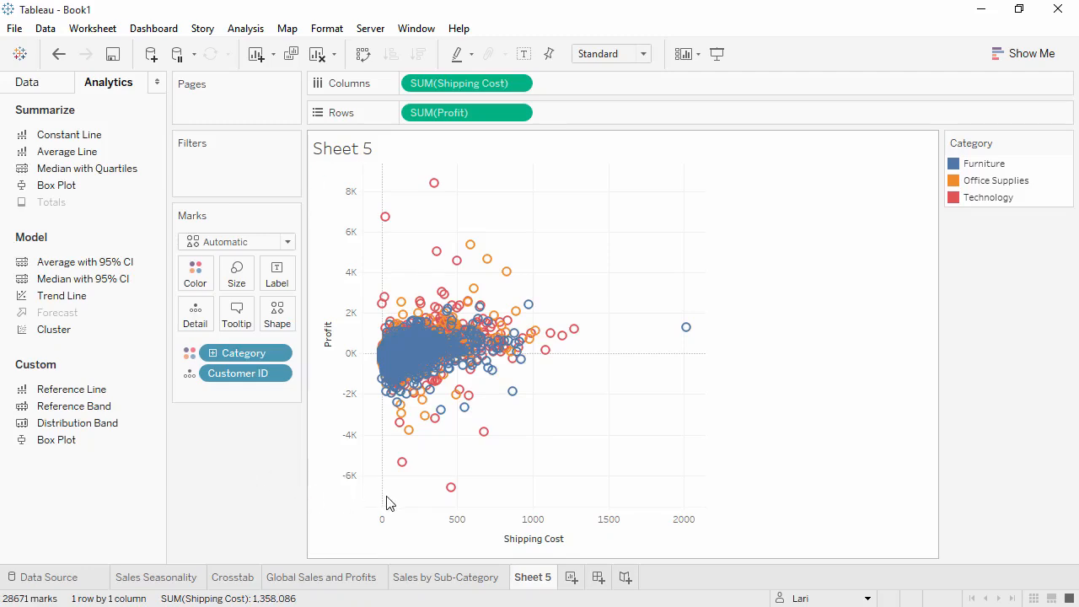
Step: Select the lowest-profit marks and view their summary and full underlying data
drag(385, 499, 550, 410)
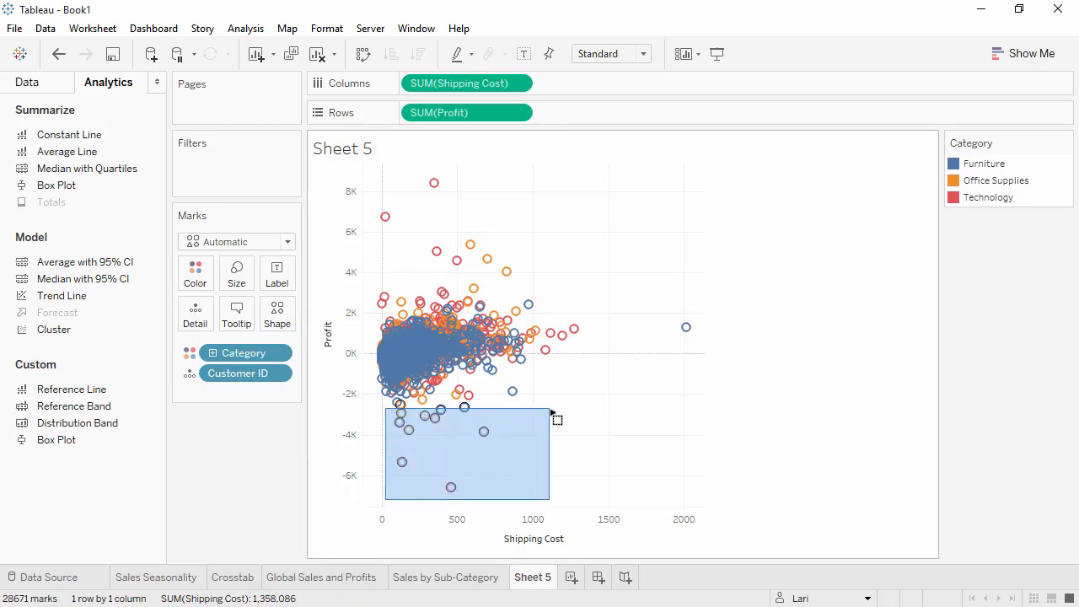
drag(551, 413, 552, 413)
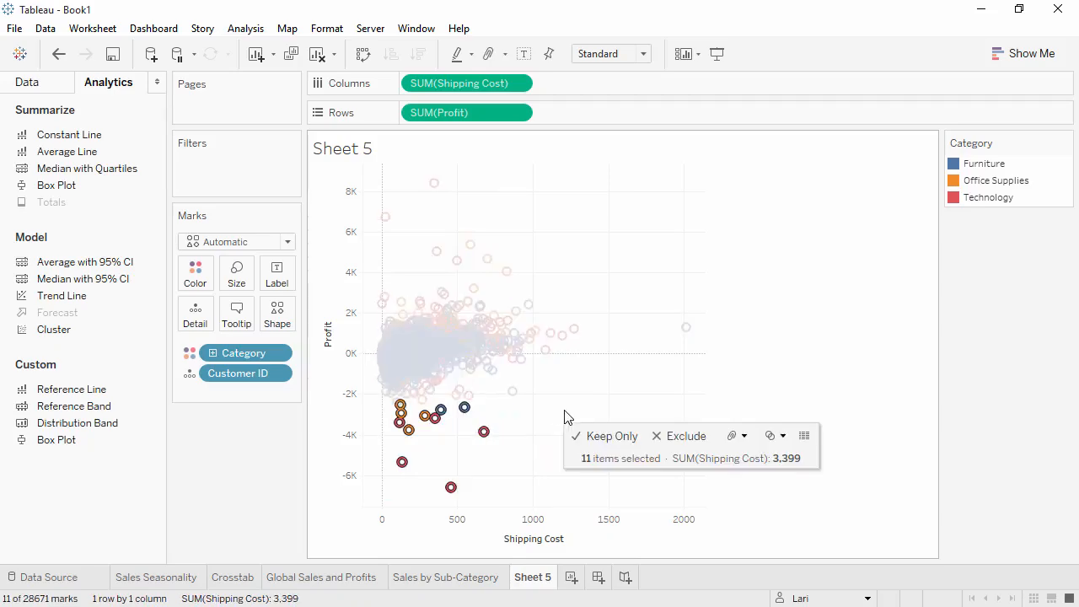
click(805, 436)
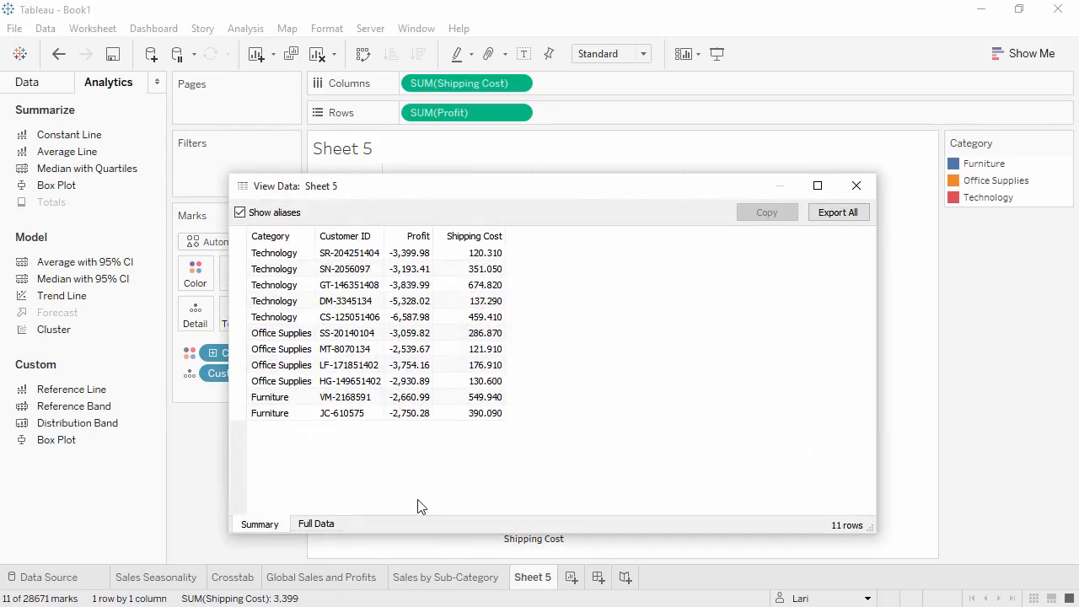
click(316, 524)
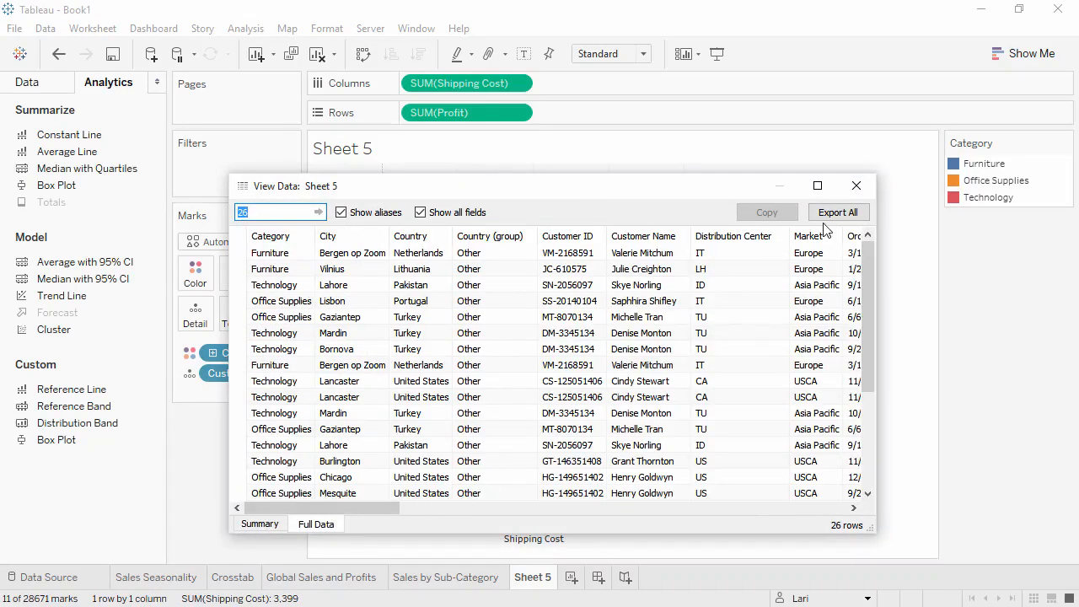
click(854, 186)
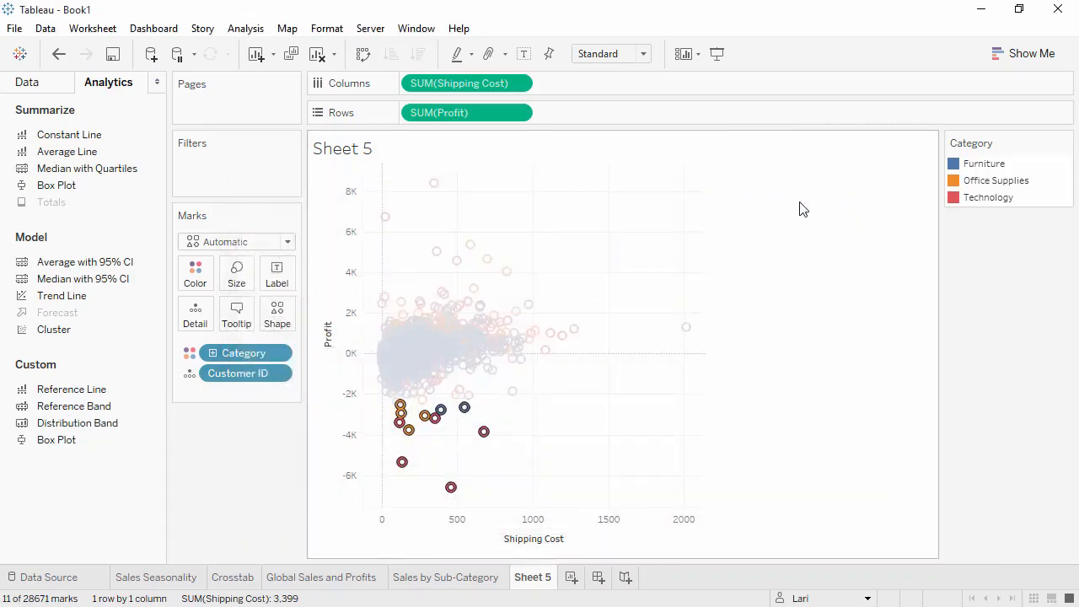
Step: Change Category to a shape encoding and set the mark color to gray
click(190, 353)
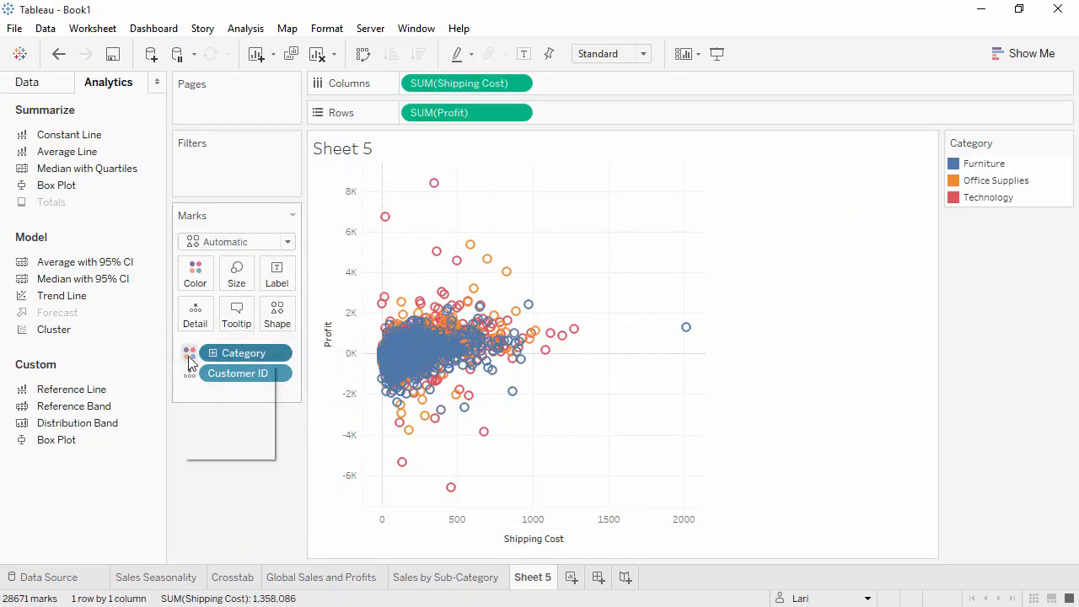
click(192, 411)
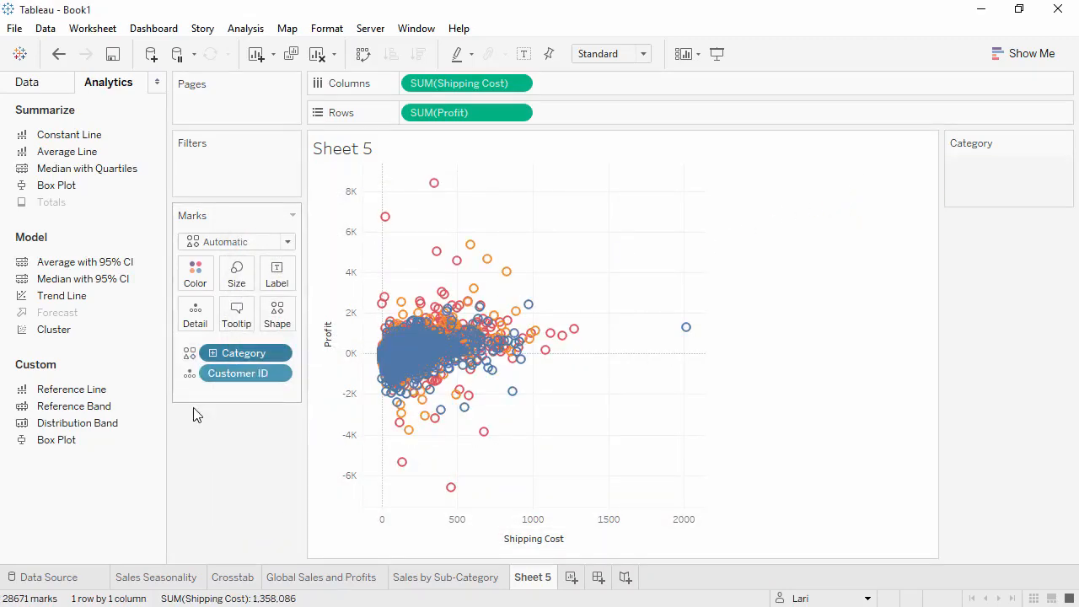
click(199, 286)
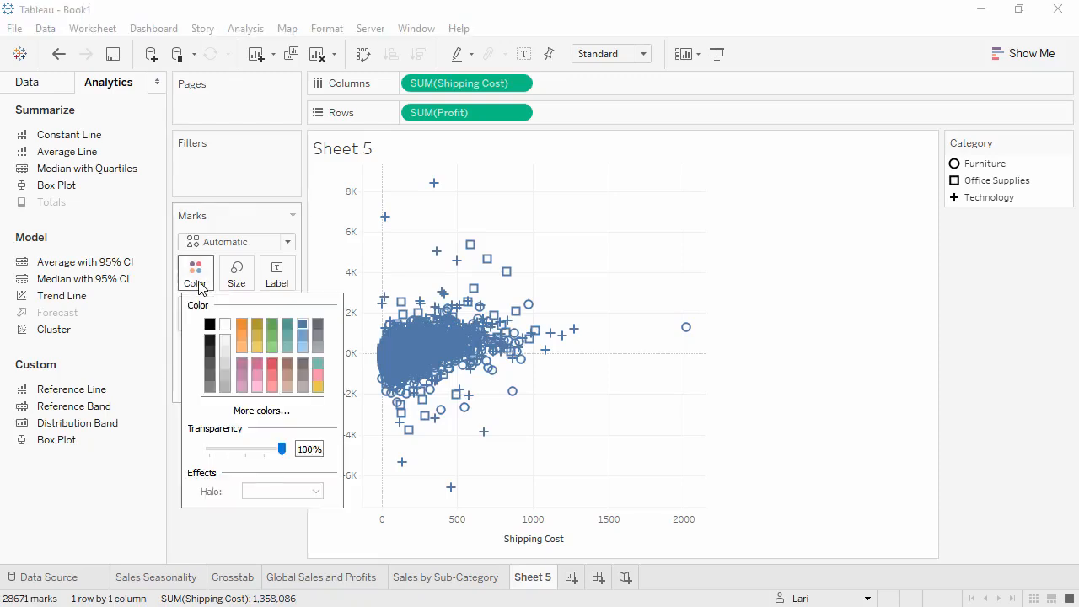
click(320, 349)
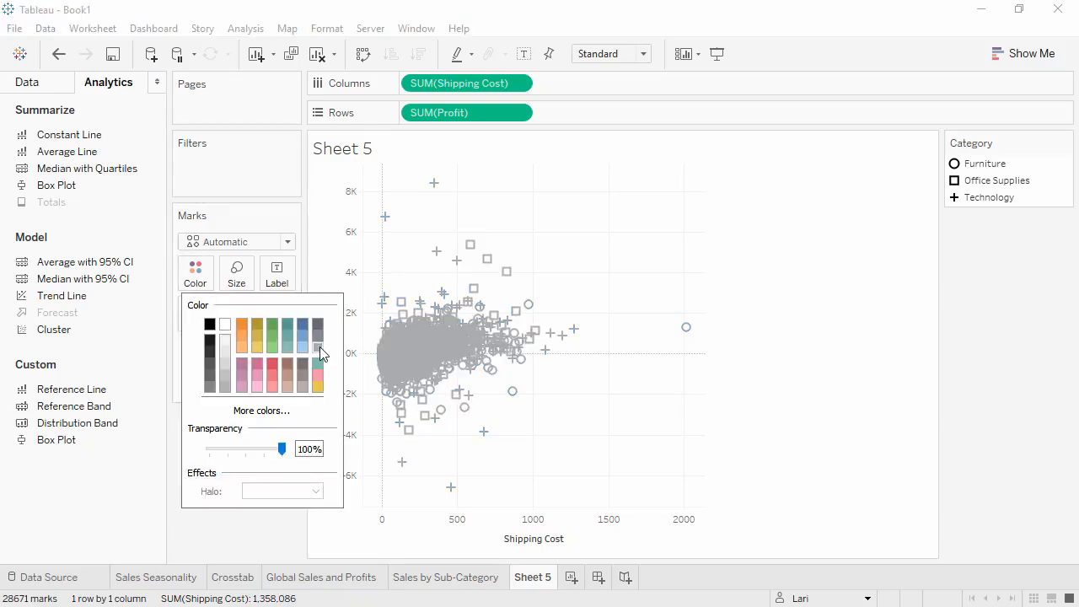
click(272, 529)
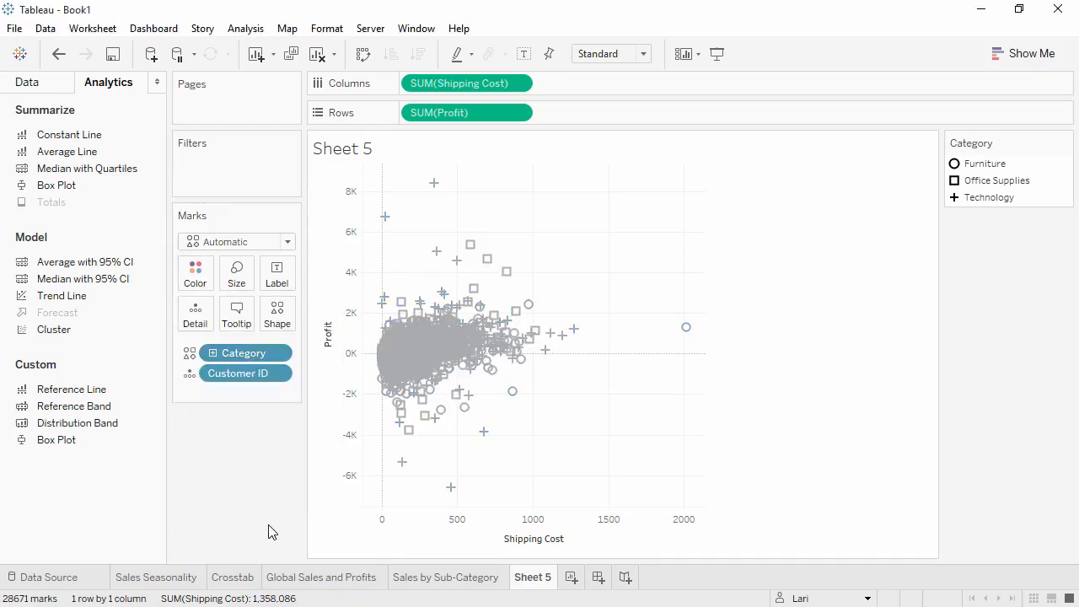
Step: Rename Sheet 5 to Customer Breakdown
double_click(532, 577)
text(Customer Breakdown)
key(Return)
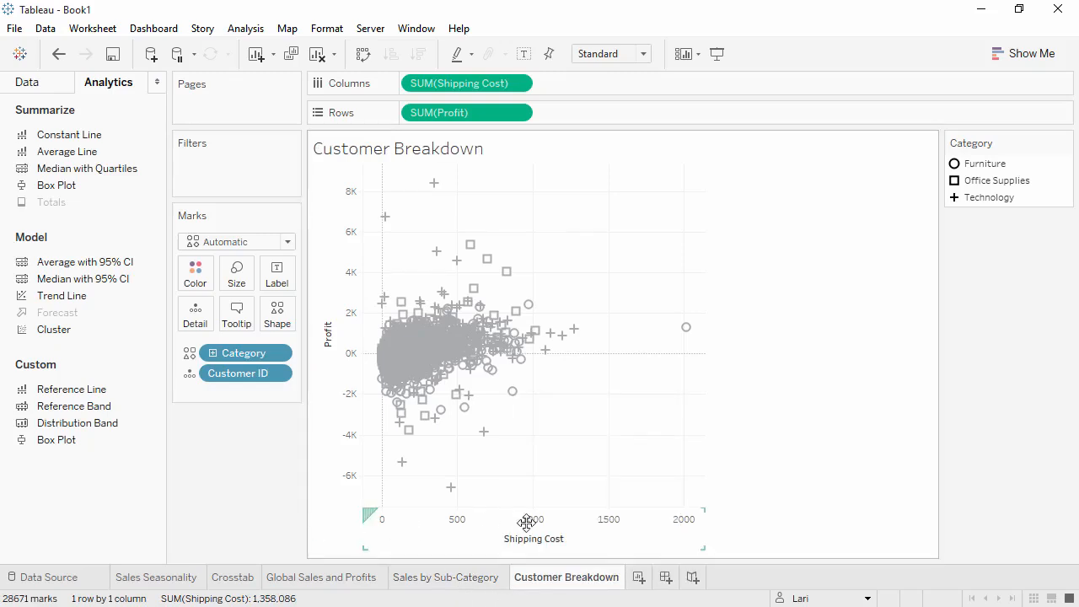
Step: Create a new dashboard and name it Sales Dashboard
click(1034, 598)
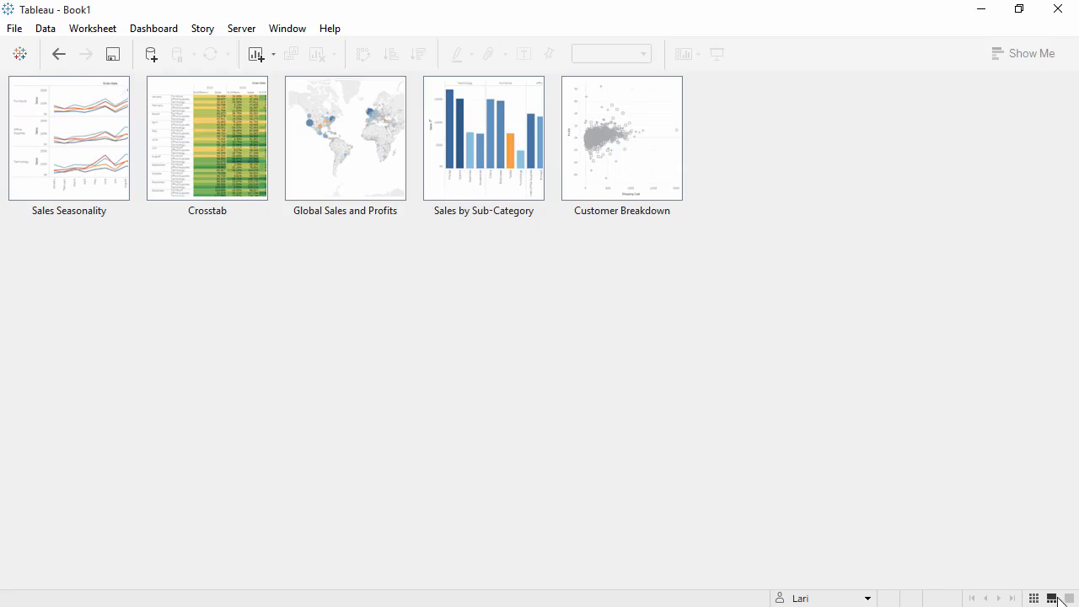
click(1069, 598)
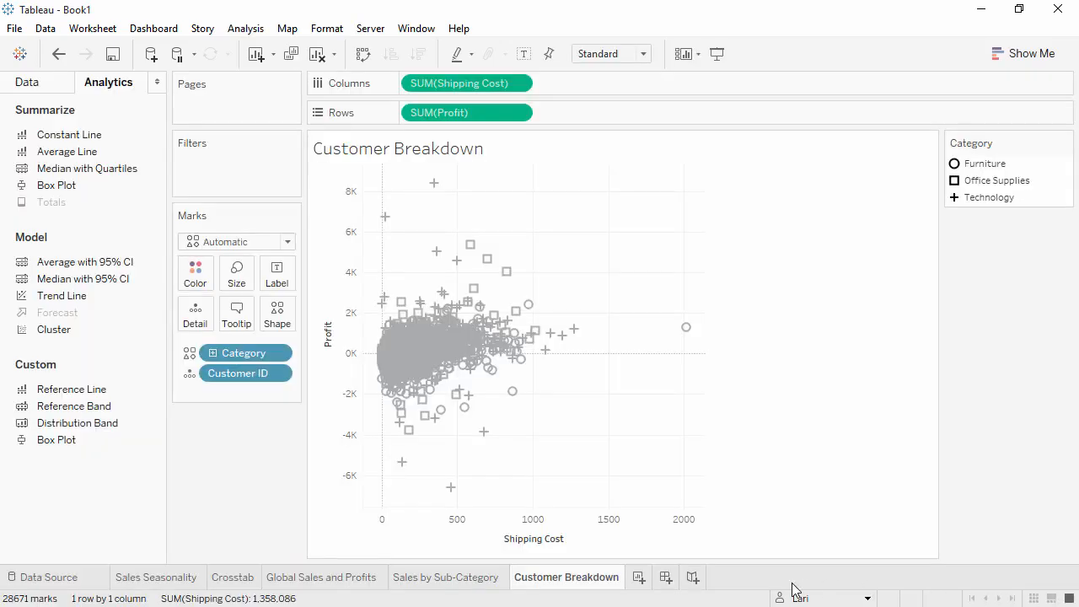
click(666, 582)
double_click(666, 583)
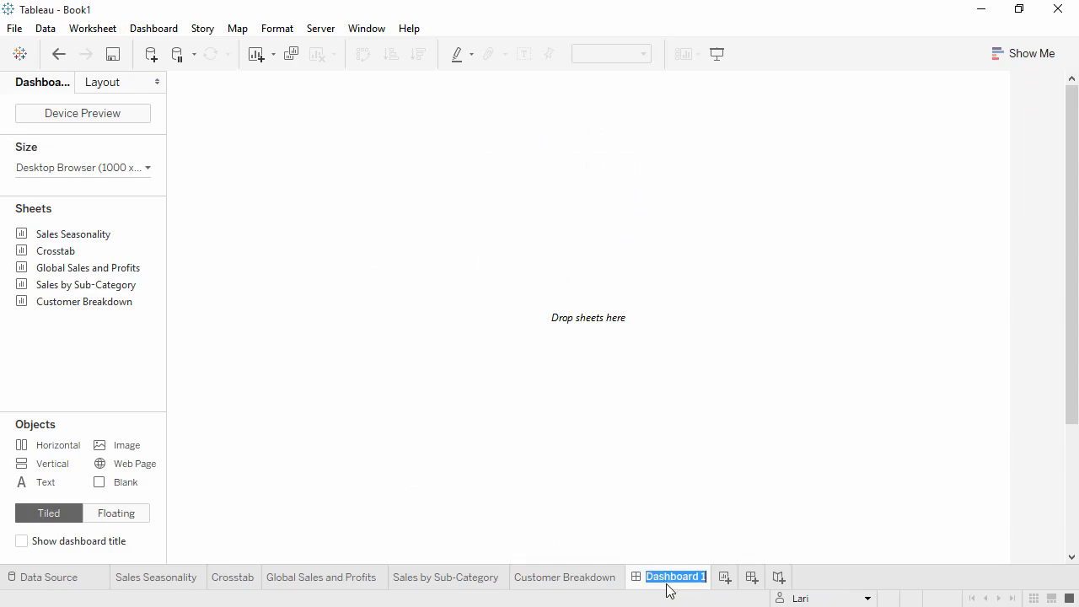
text(Sales Dashboard)
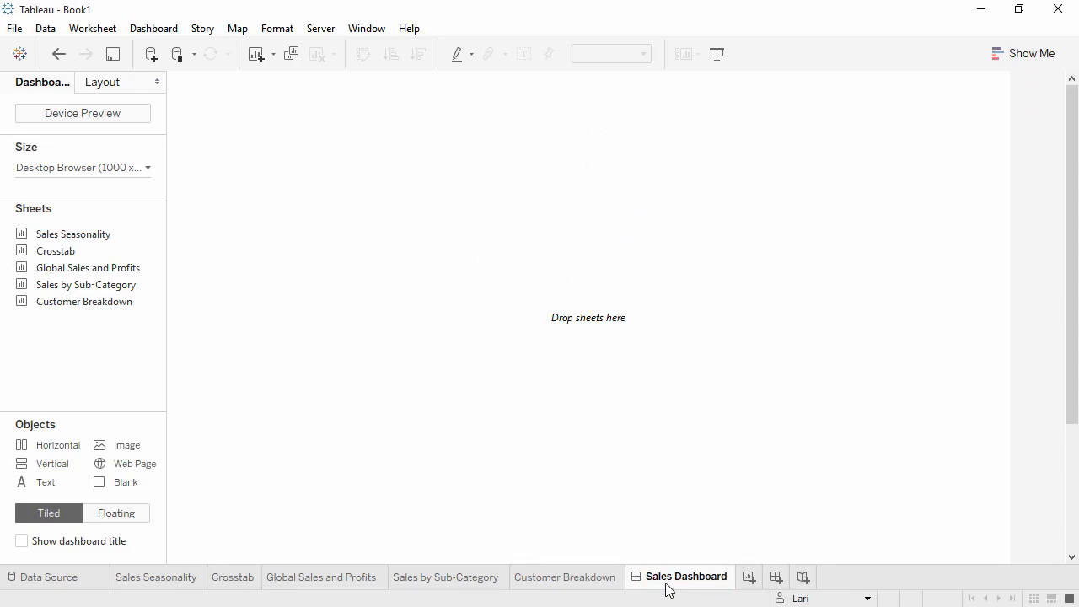
Step: Set the dashboard size to Laptop Browser (800 x 600)
click(148, 167)
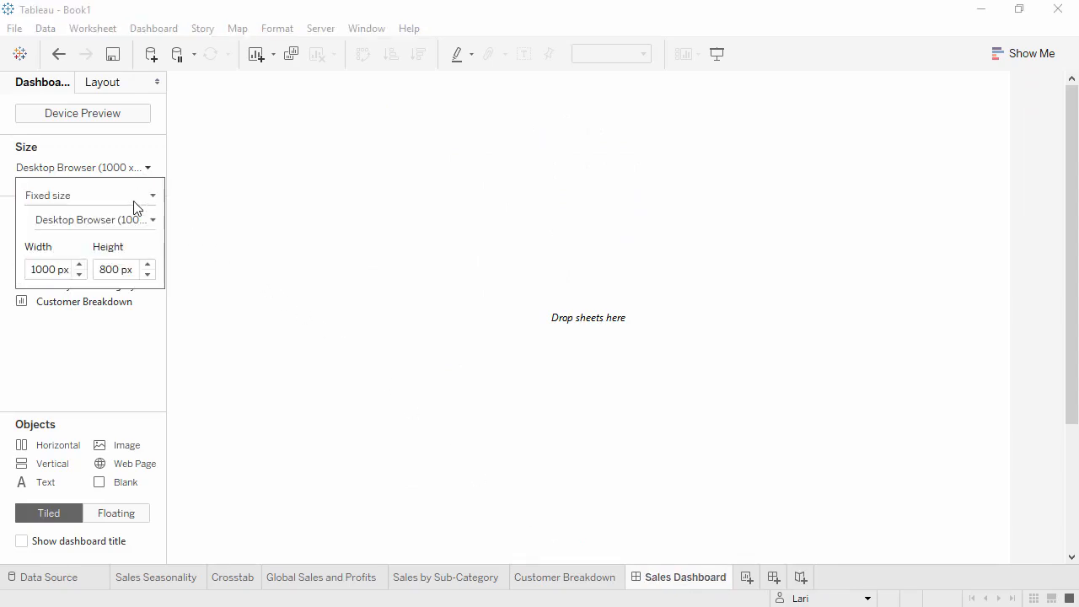
click(141, 224)
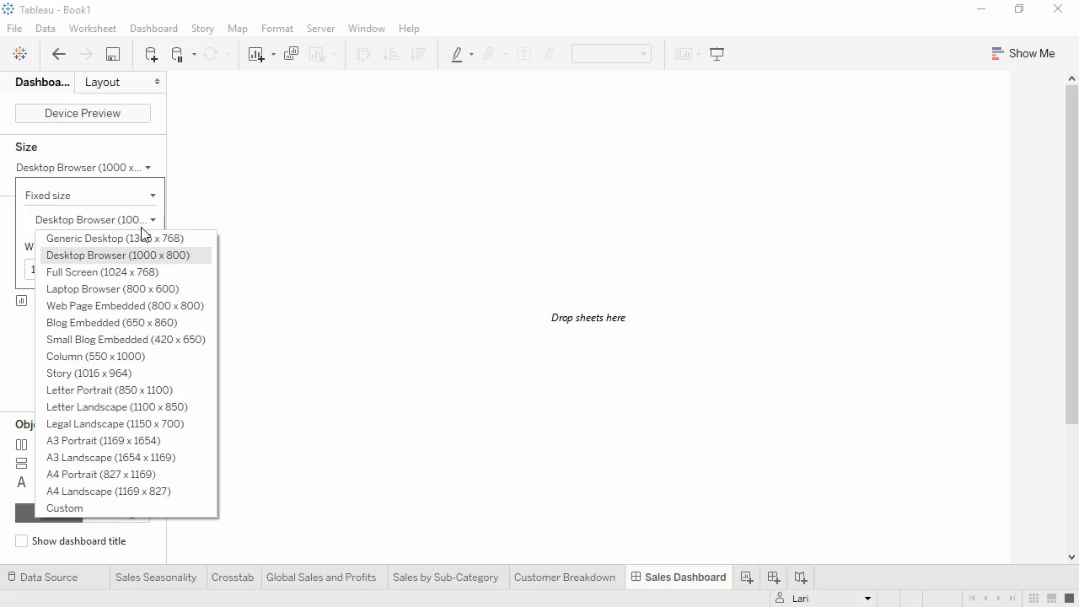
click(150, 289)
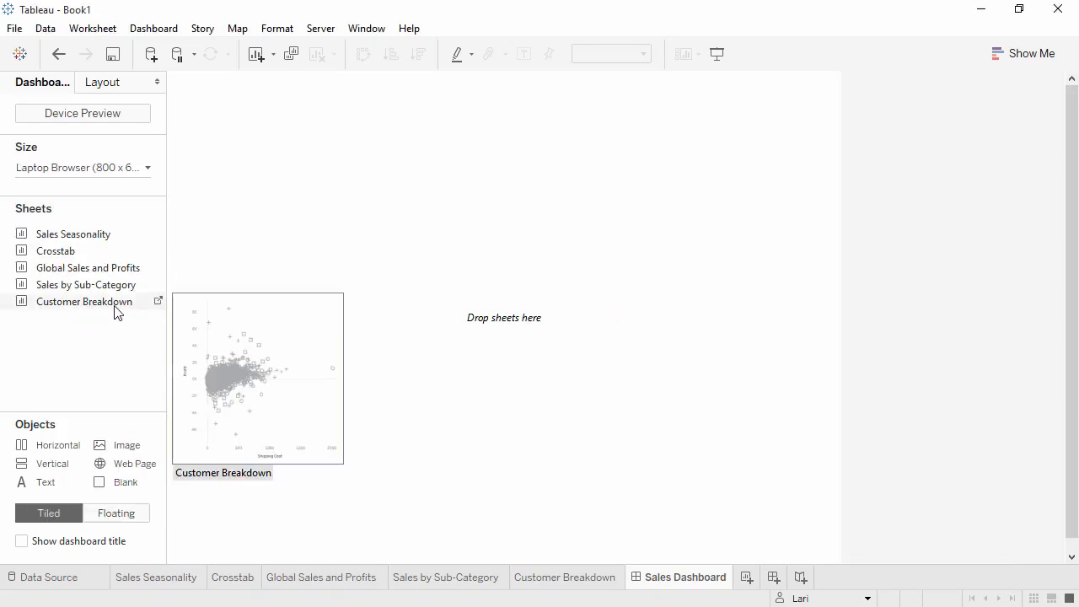
Step: Place Global Sales and Profits on the dashboard with Sales by Sub-Category below it
mouse_move(115, 290)
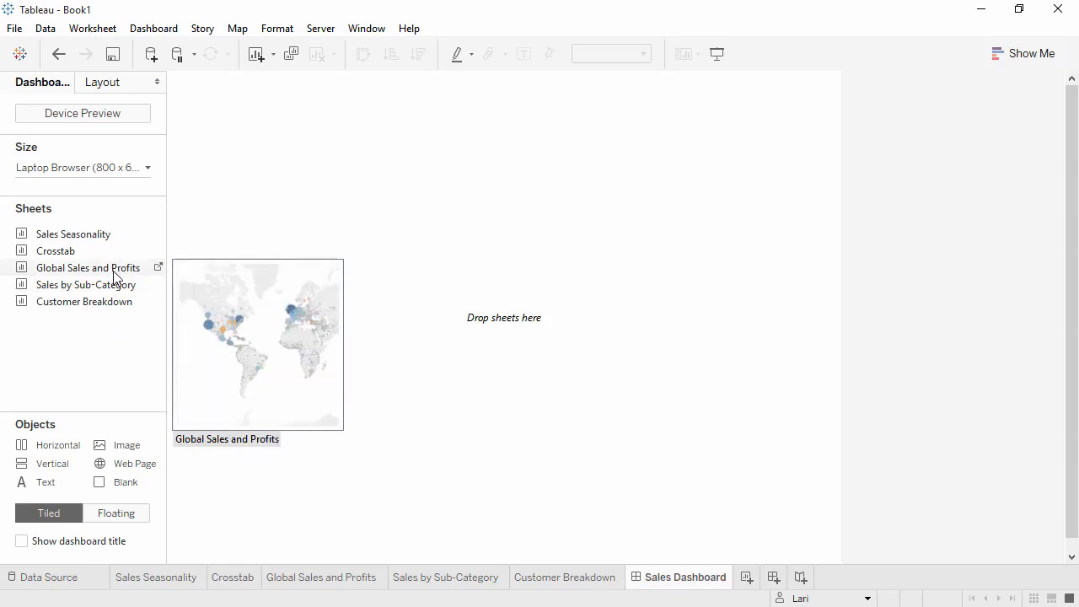
drag(115, 273, 279, 273)
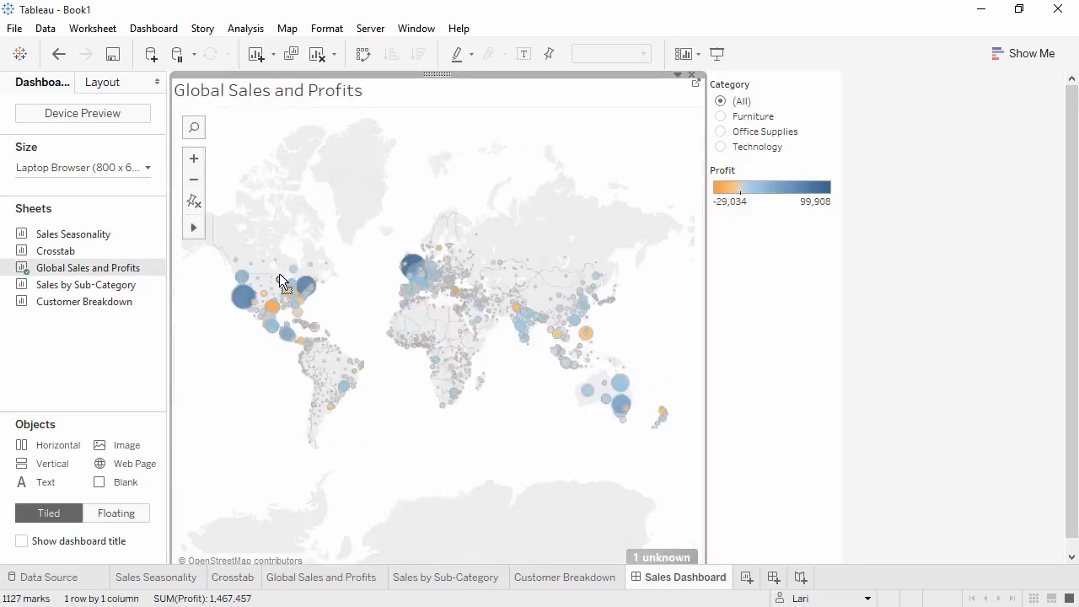
drag(110, 288, 202, 424)
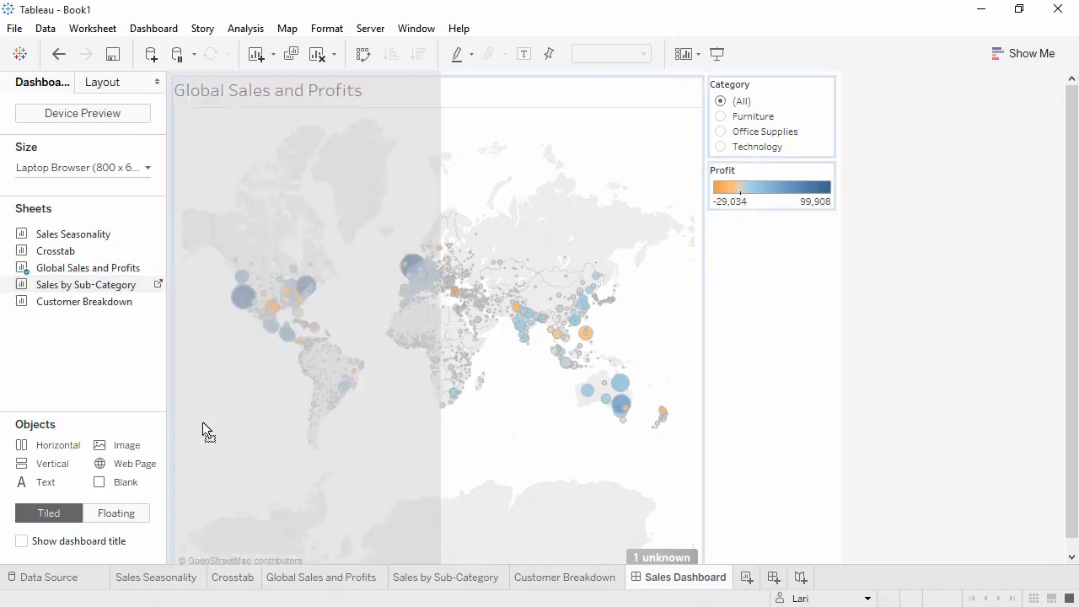
drag(229, 485, 243, 549)
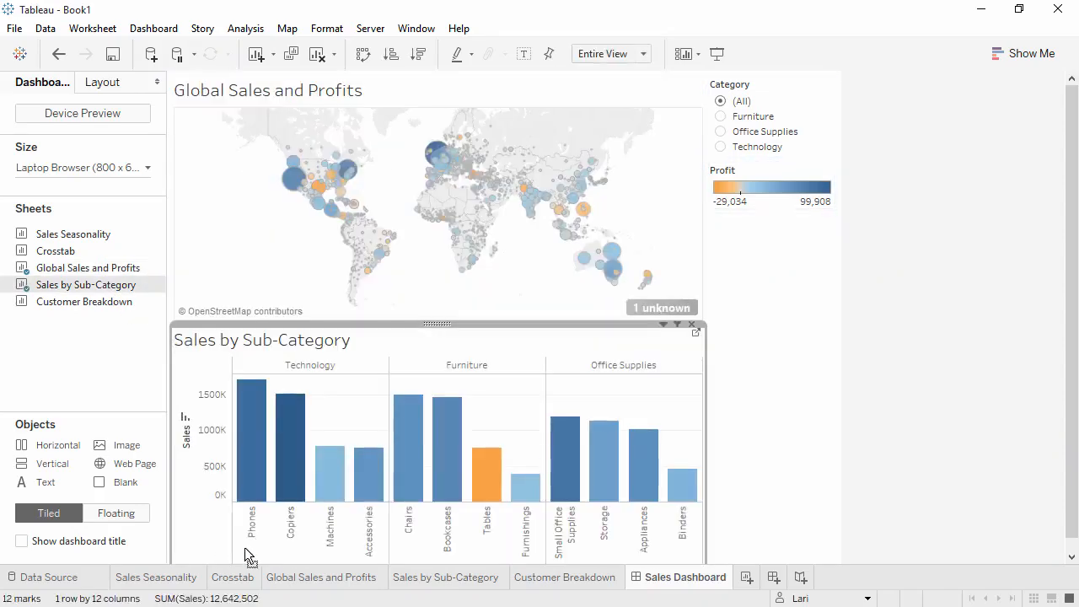
Step: Add Customer Breakdown beside the bar chart and show the dashboard title
drag(95, 301, 613, 483)
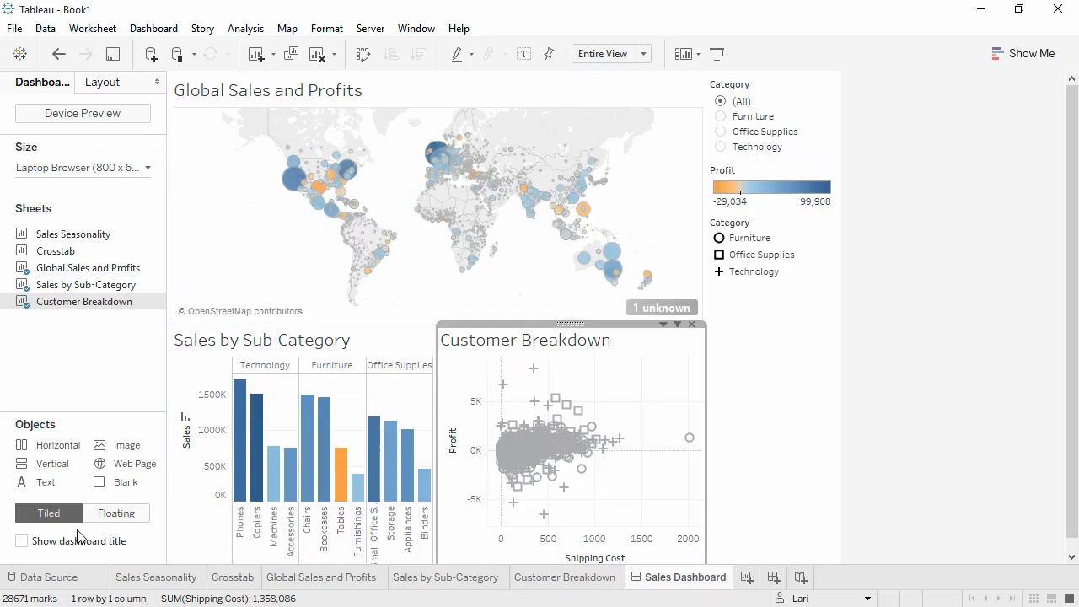
click(31, 548)
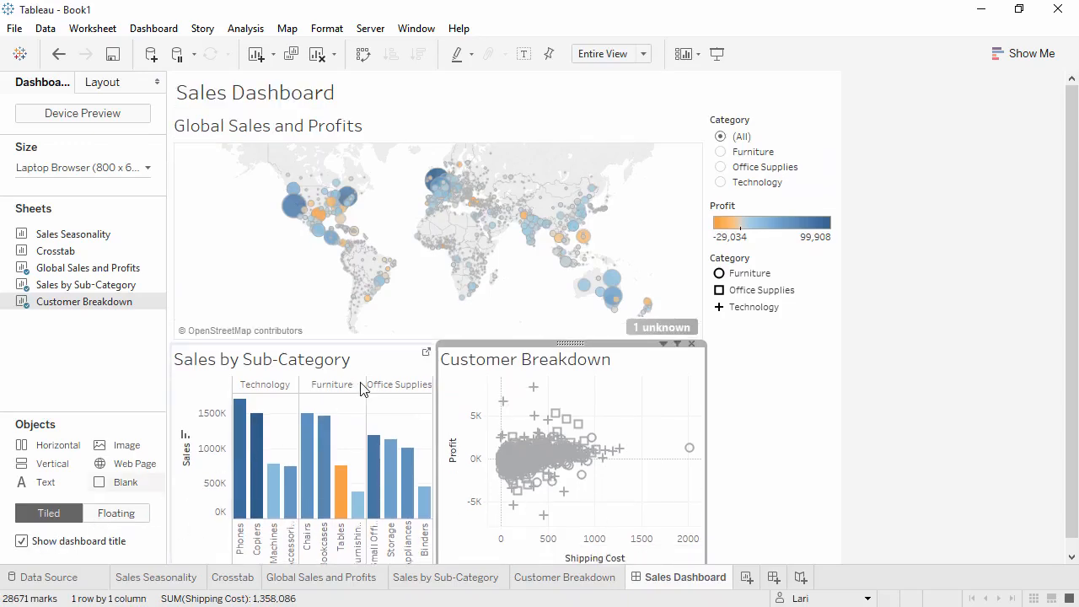
Step: Try each Category filter value in turn on the dashboard
click(724, 155)
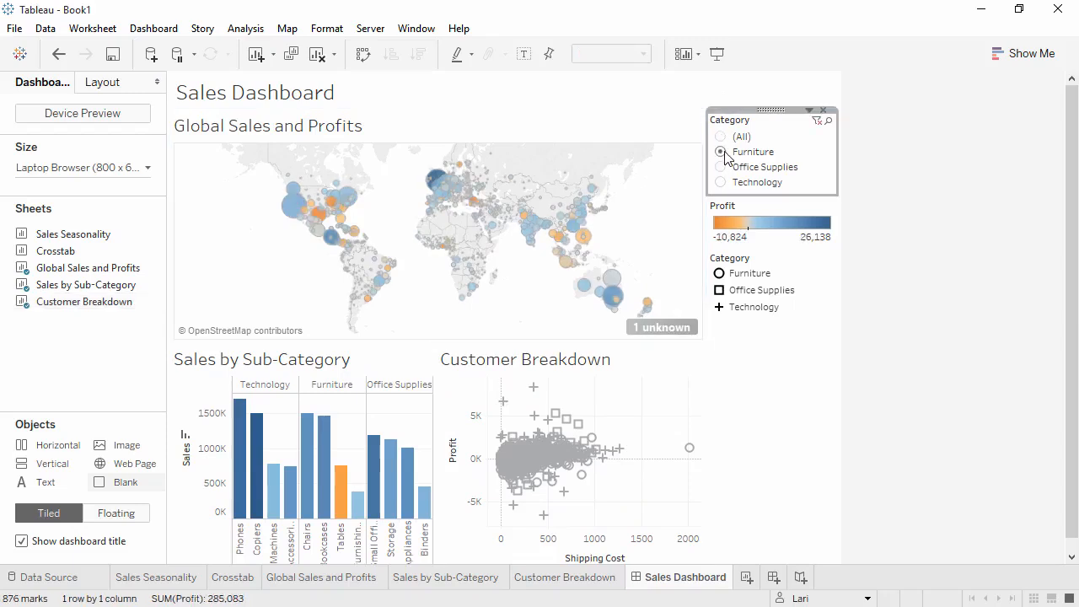
click(722, 168)
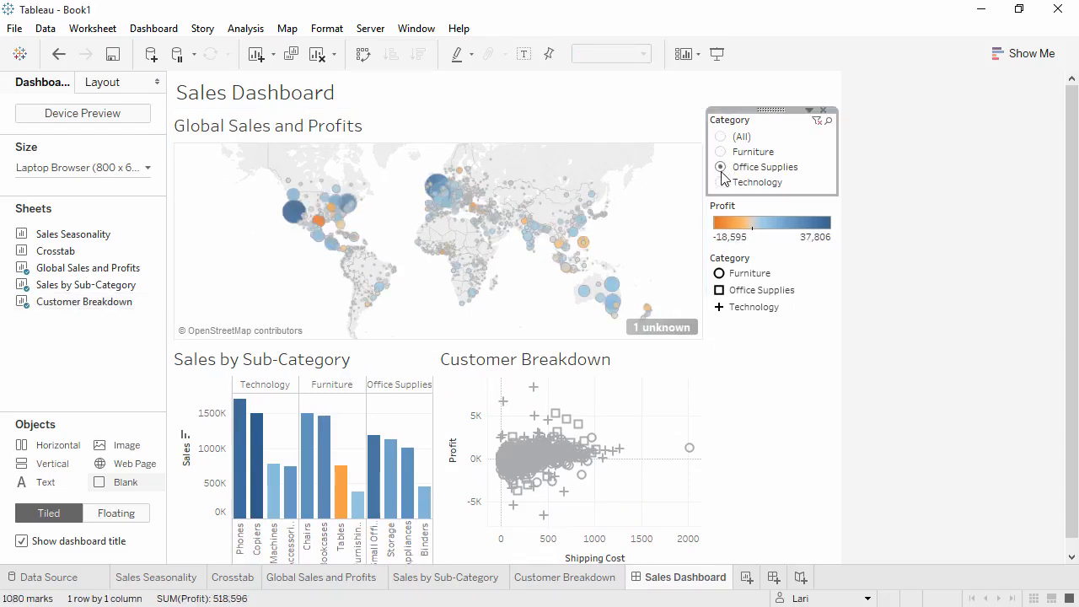
click(722, 183)
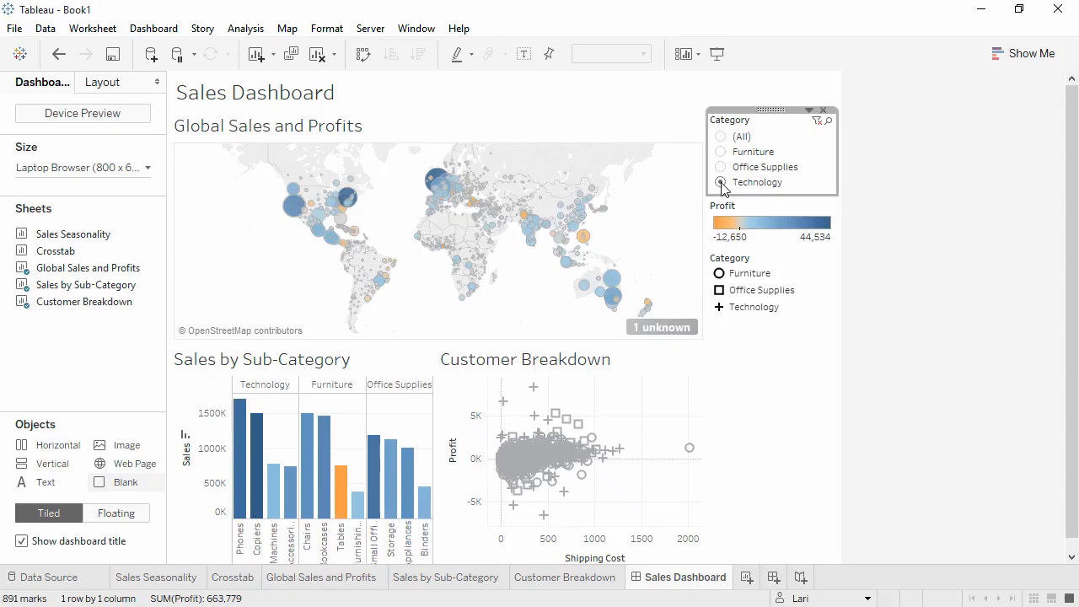
Step: Apply the Category filter to all worksheets using this data source and reset it to (All)
click(810, 112)
mouse_move(795, 148)
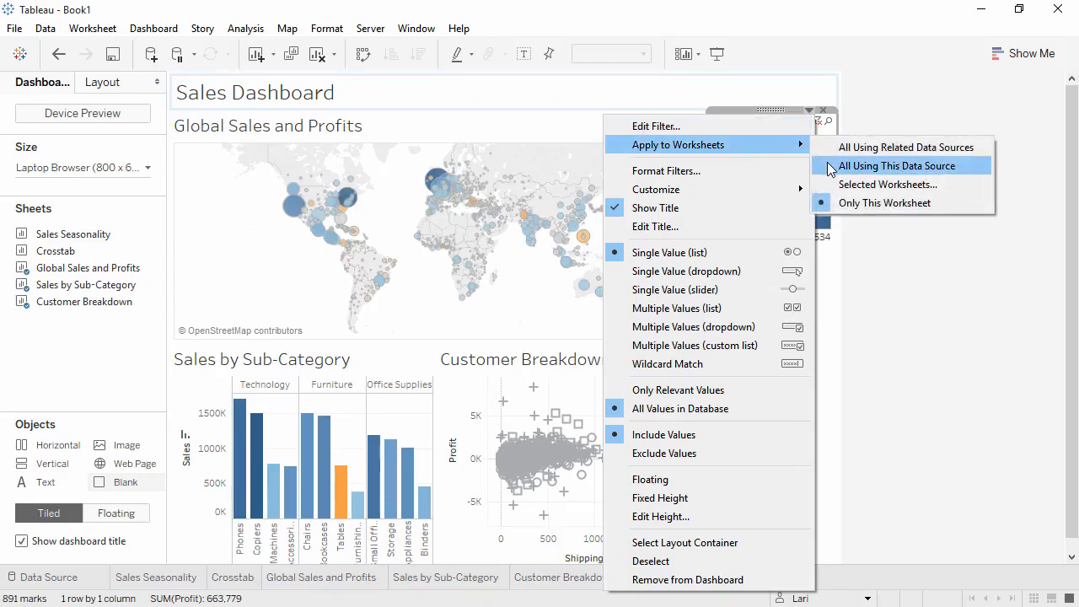
click(831, 167)
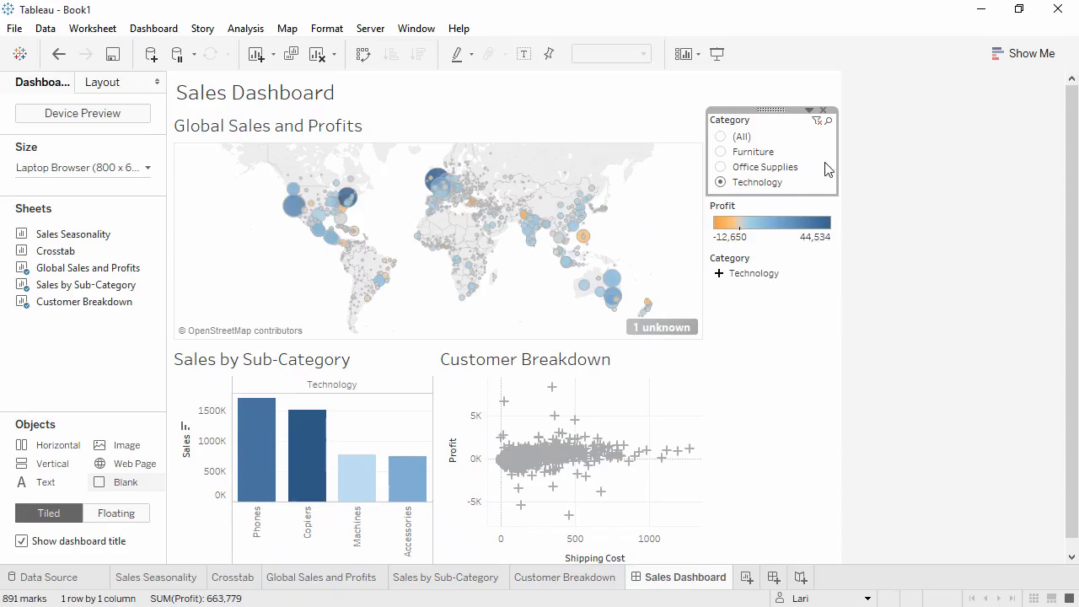
click(721, 140)
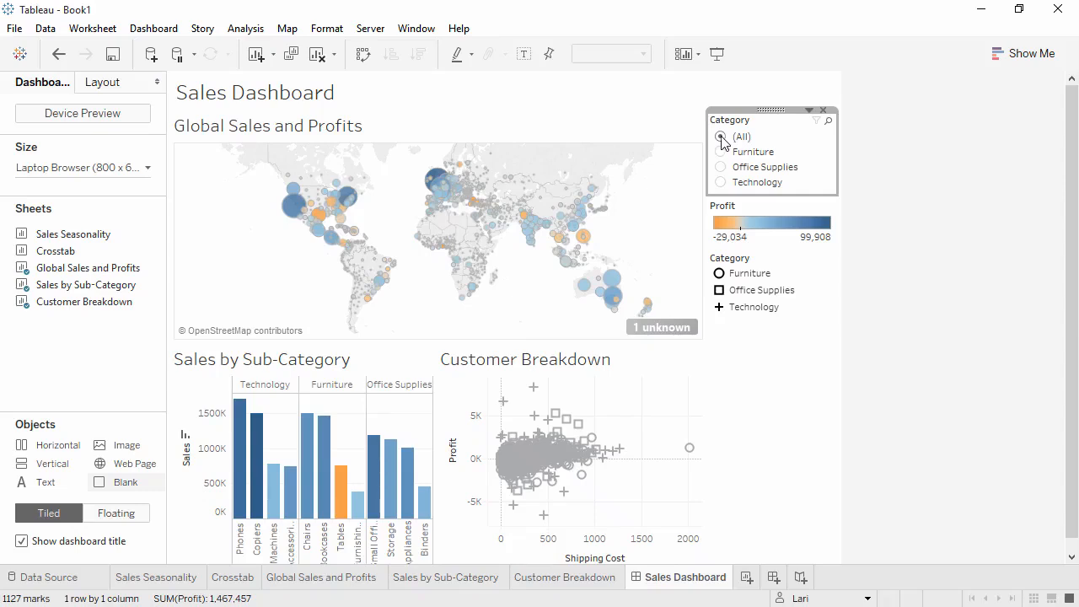
Step: Use the Global Sales and Profits map as a filter, testing it by selecting and clearing Texas
click(319, 217)
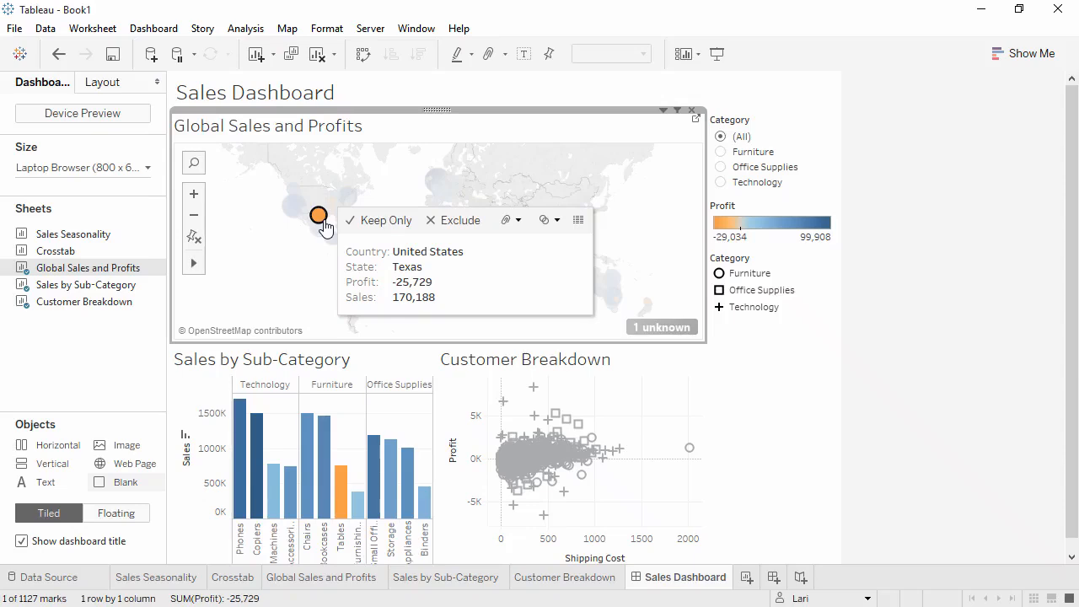
click(678, 113)
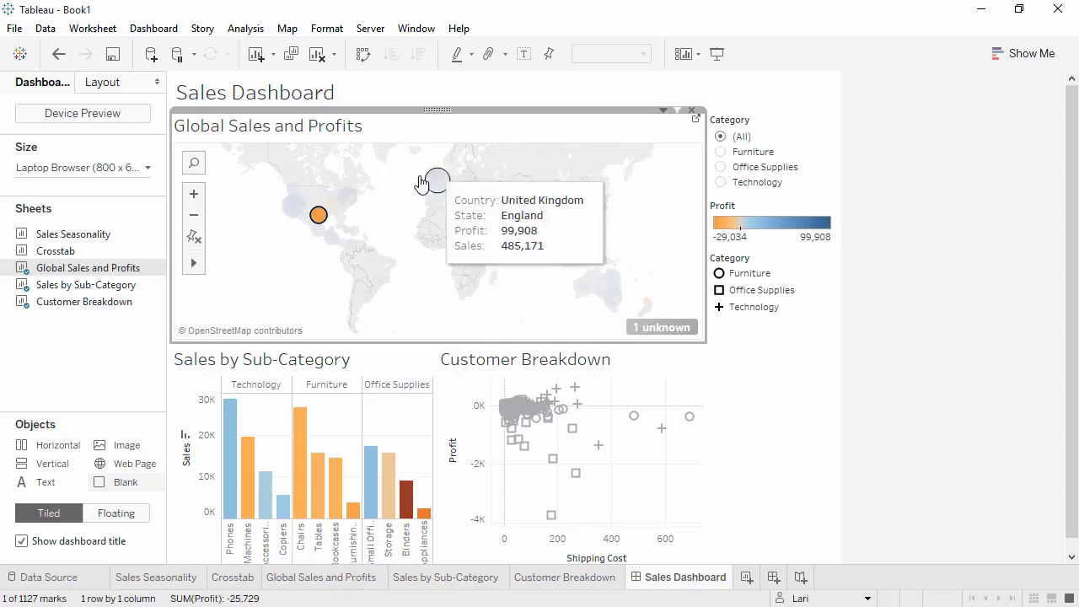
mouse_move(320, 220)
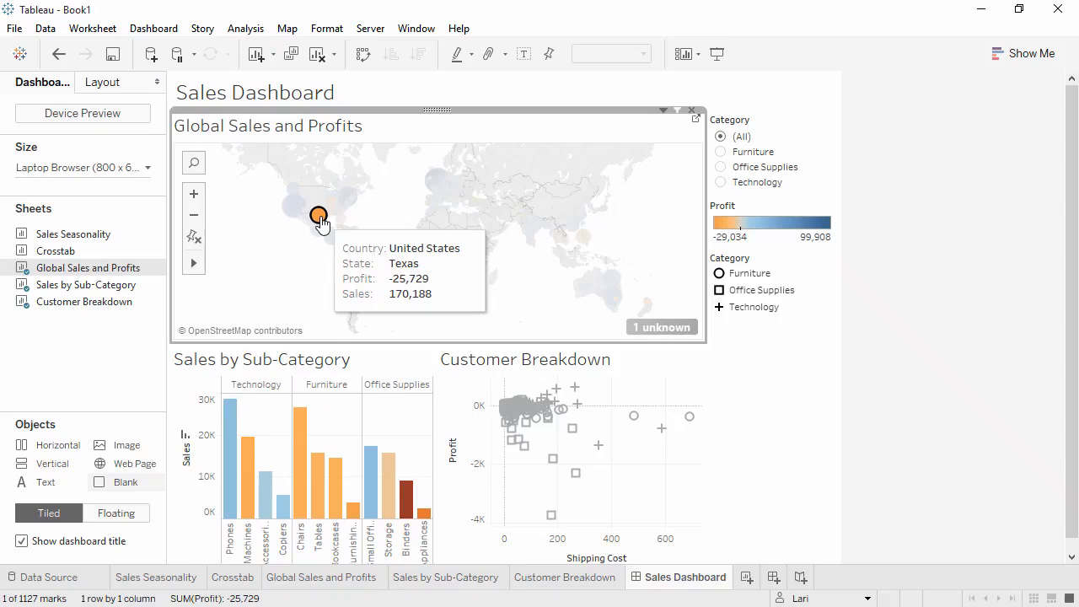
click(320, 220)
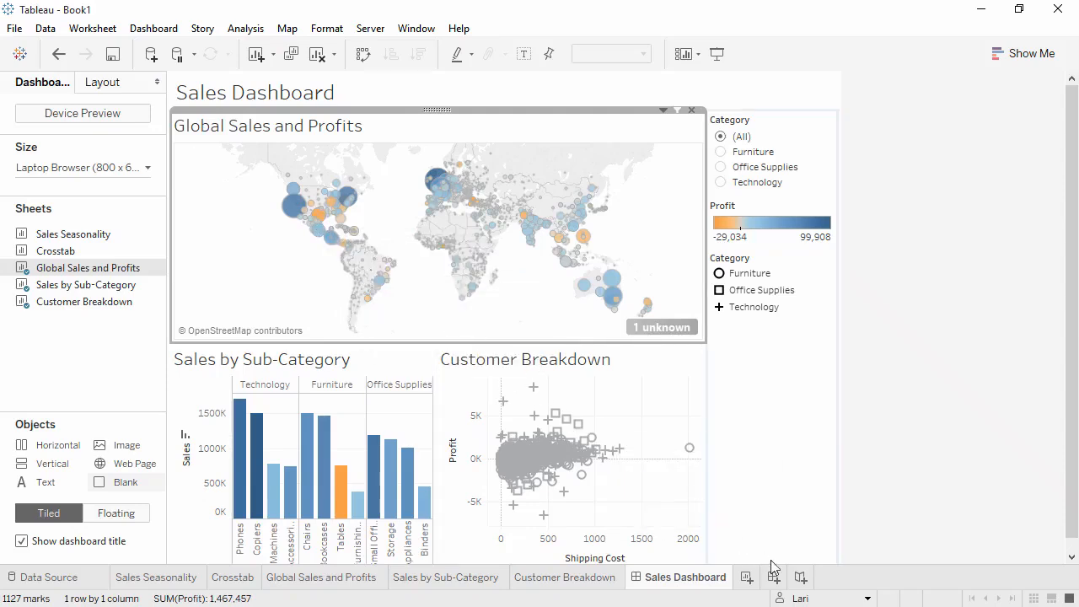
Step: Create a new story and set its size to Automatic
click(800, 578)
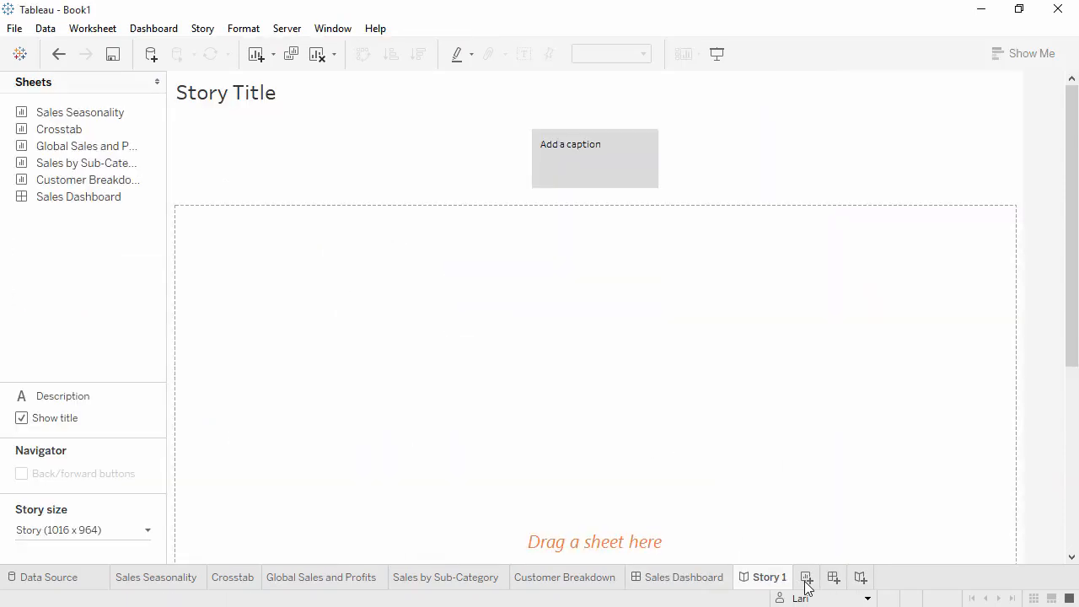
click(148, 533)
click(146, 435)
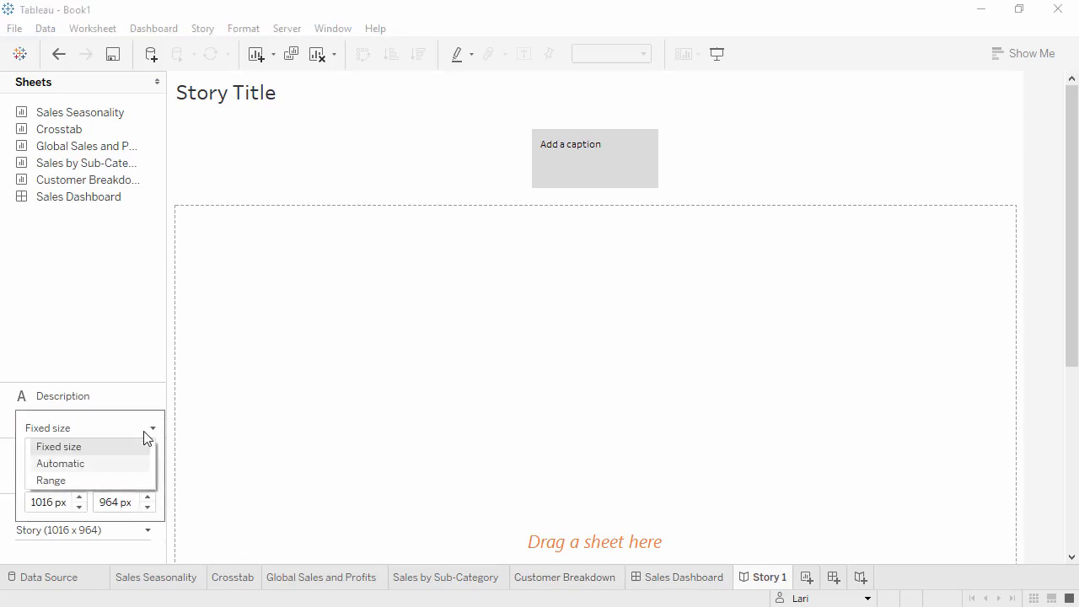
click(128, 466)
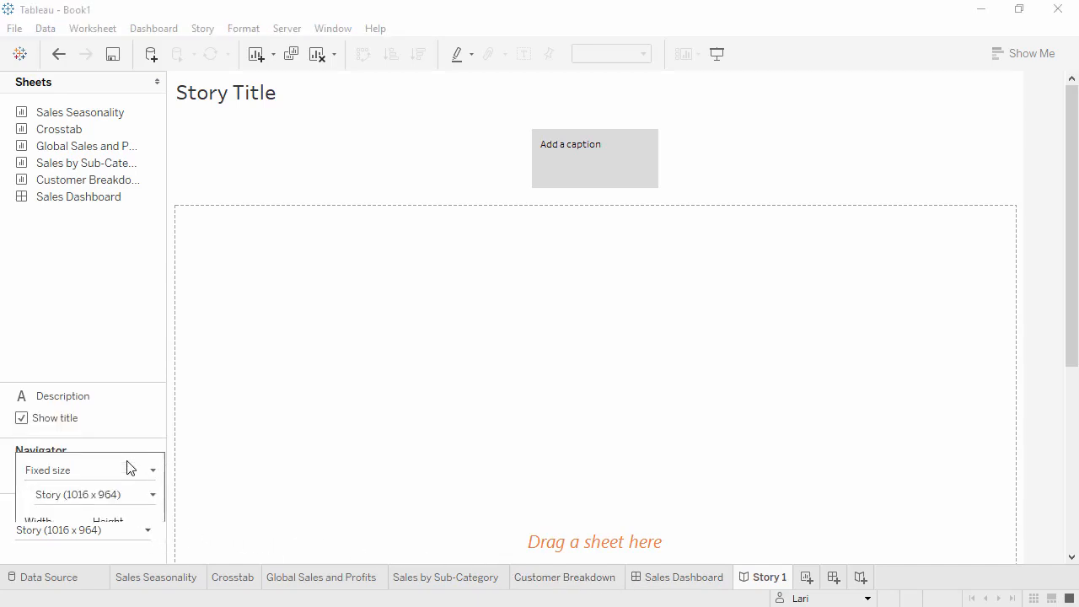
click(118, 320)
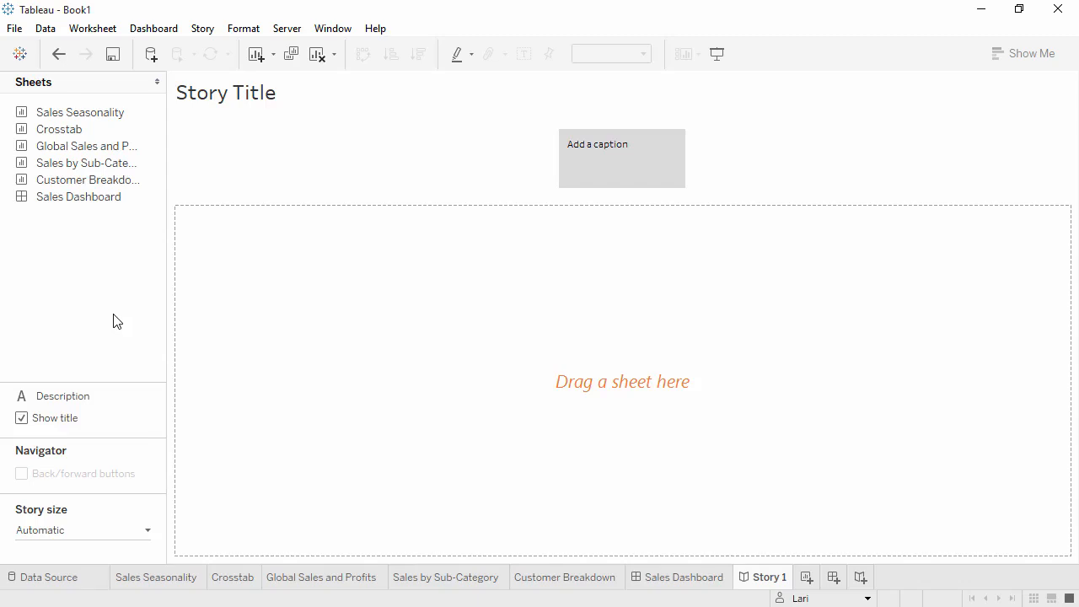
Step: Add Global Sales and Profits to the story with the caption "Overall, our profits look strong"
drag(127, 148, 285, 251)
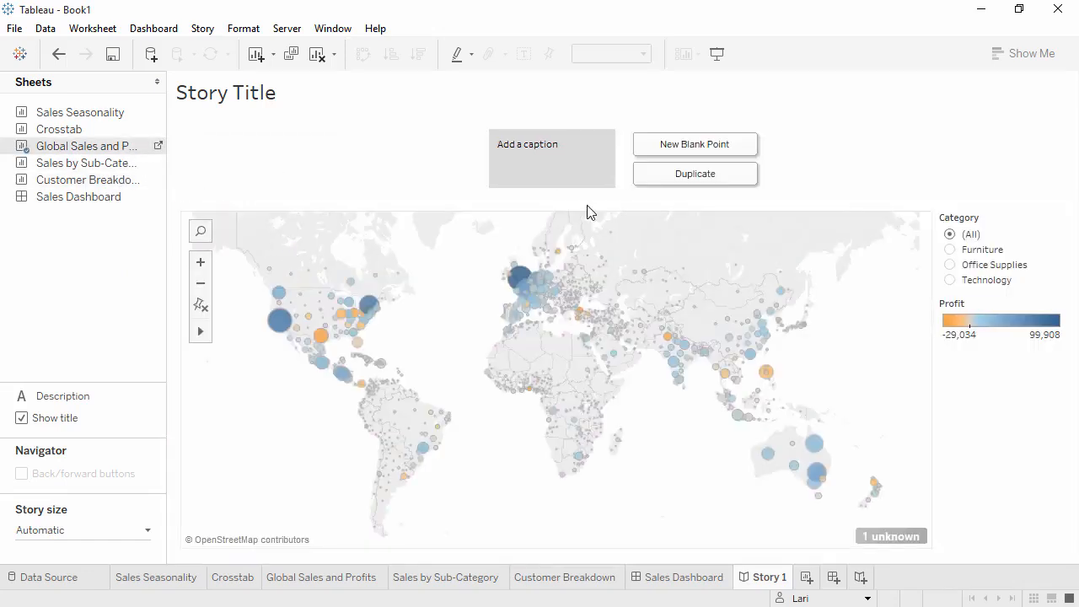
click(591, 152)
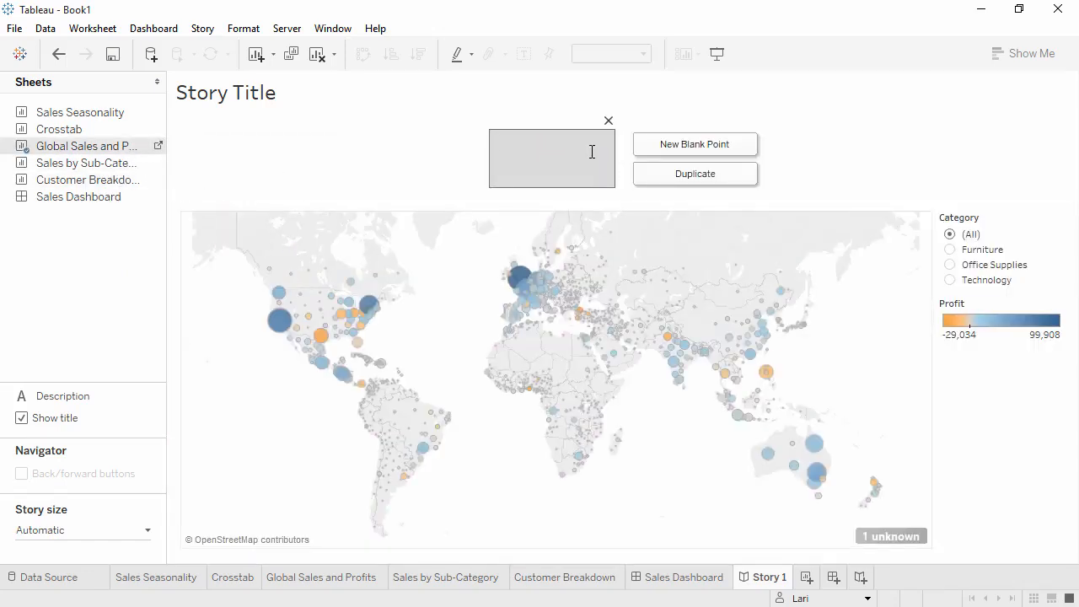
text(Overall, our profits look strong)
click(389, 160)
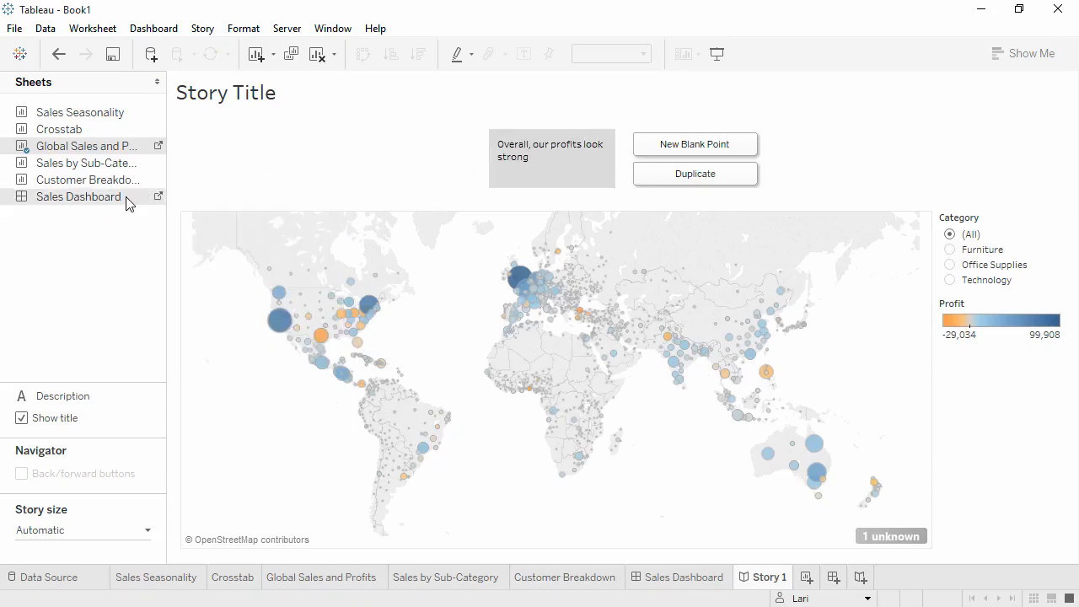
Step: Add Sales Dashboard to the story as a new story point
drag(203, 202, 675, 179)
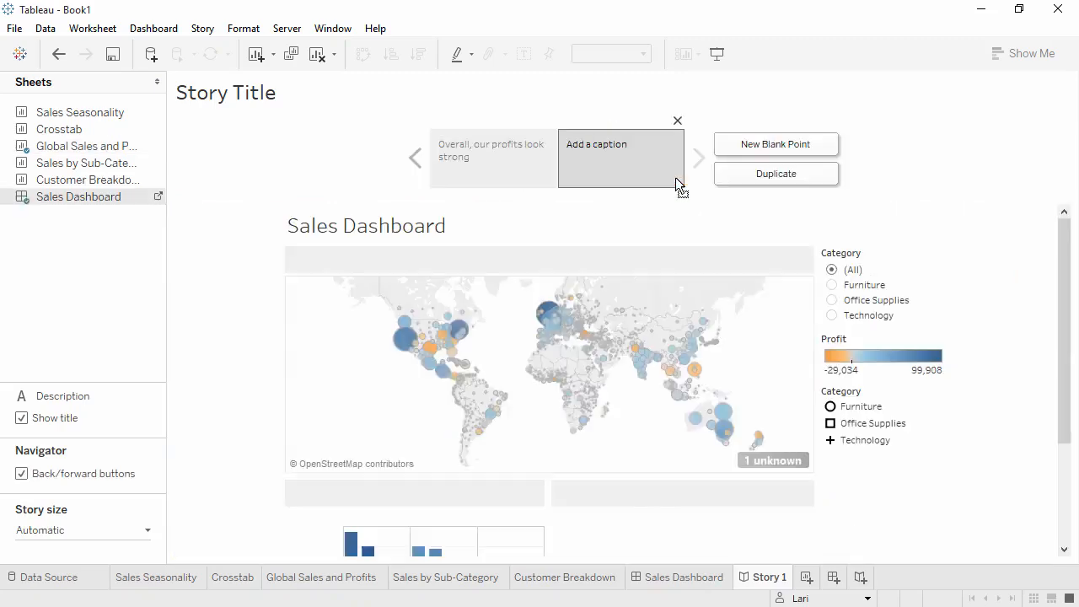
Step: Set the Sales Dashboard size to Fit to Story 1 (Automatic) and hide the dashboard title
click(162, 199)
click(148, 168)
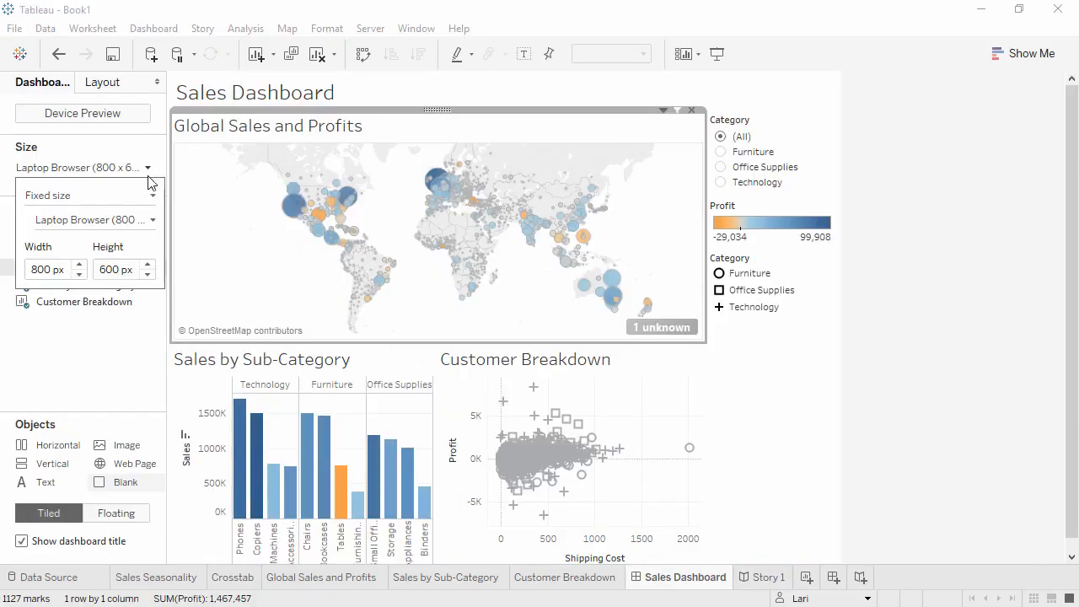
click(154, 219)
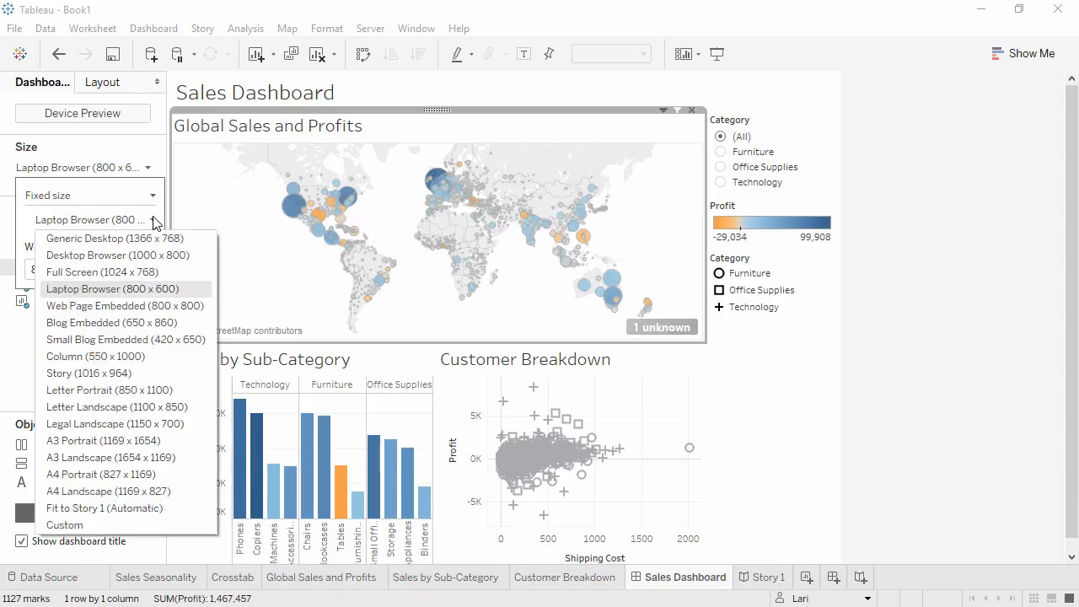
click(105, 508)
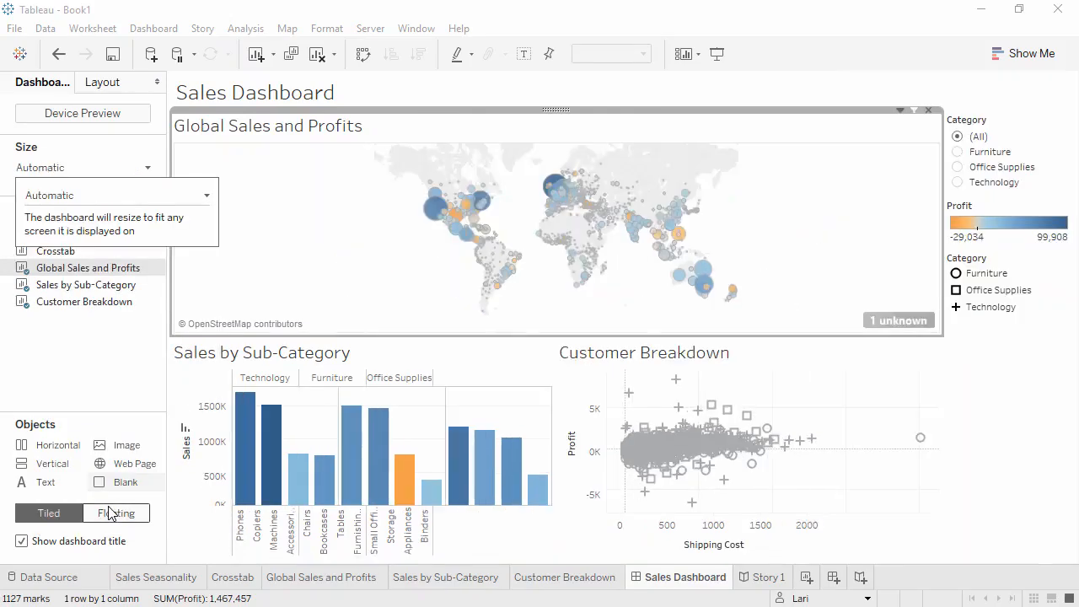
click(21, 541)
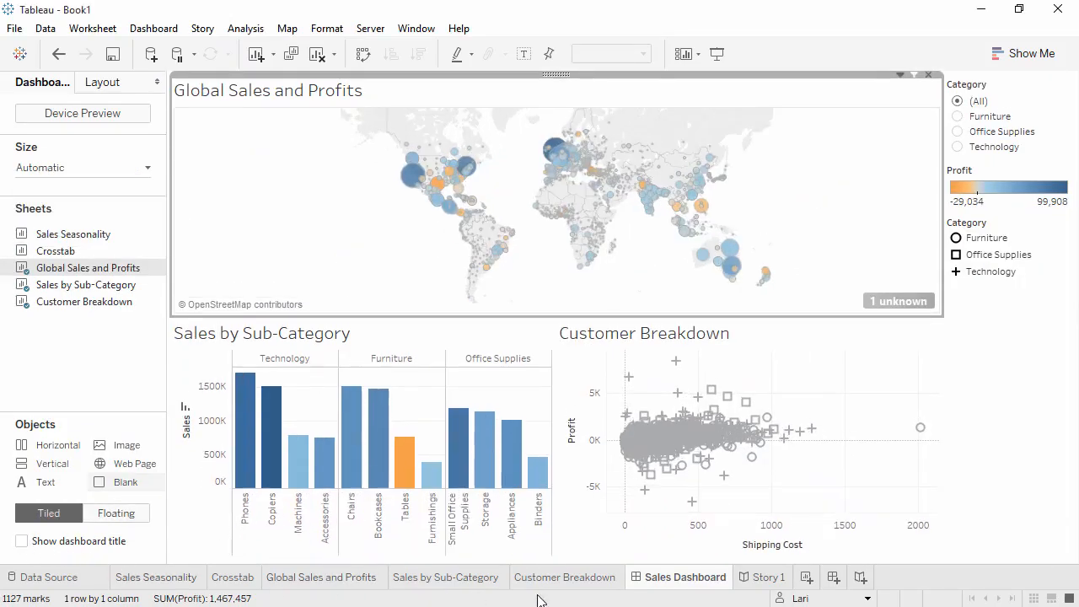
Step: On the story's dashboard point, filter to Office Supplies, select Texas on the map, and update the point
click(756, 587)
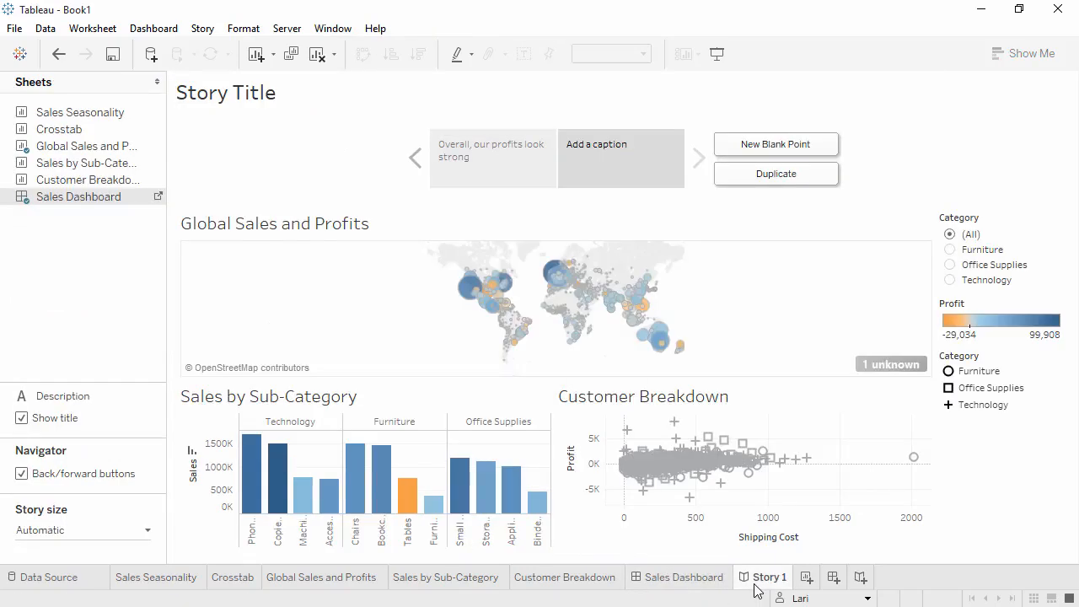
click(953, 250)
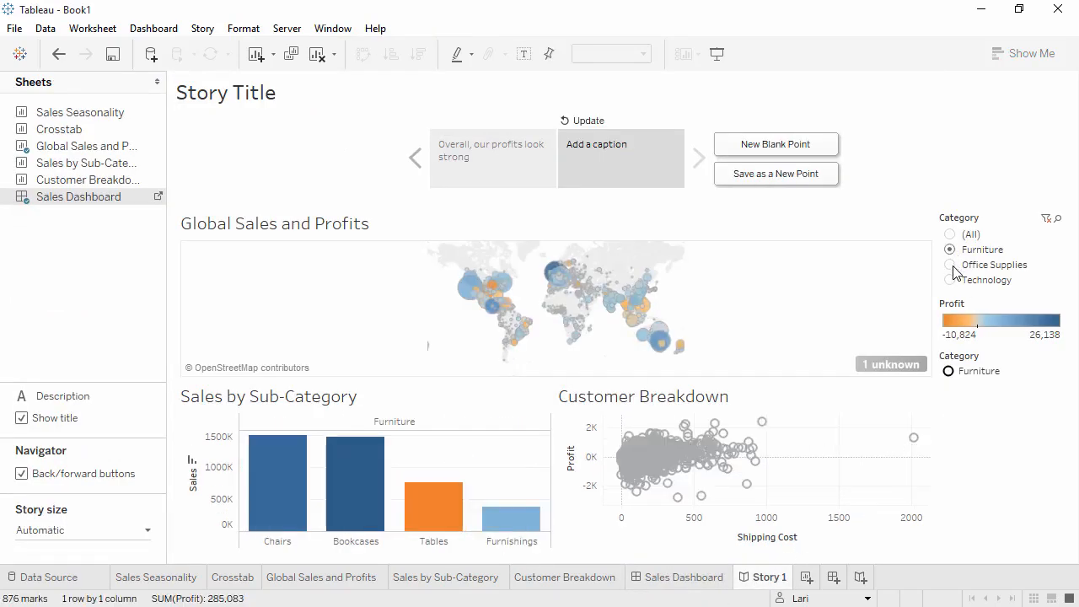
click(954, 265)
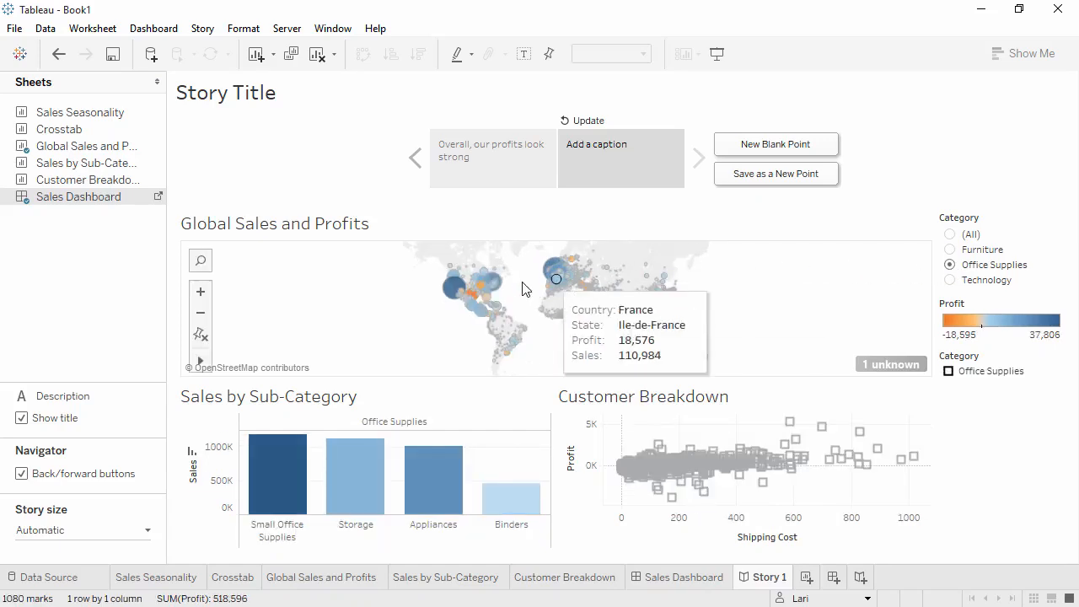
click(474, 301)
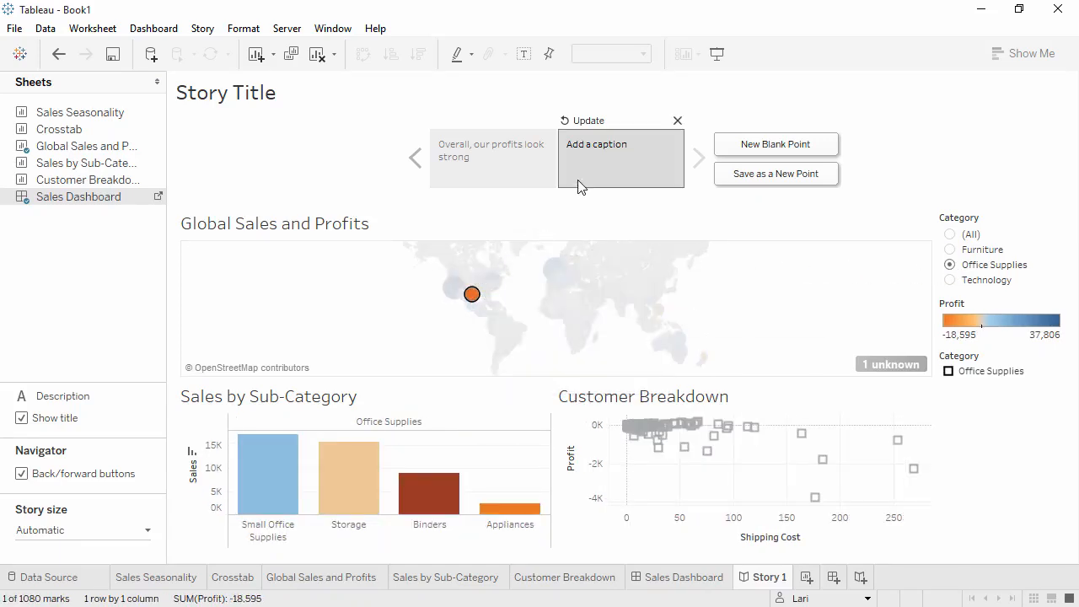
click(587, 123)
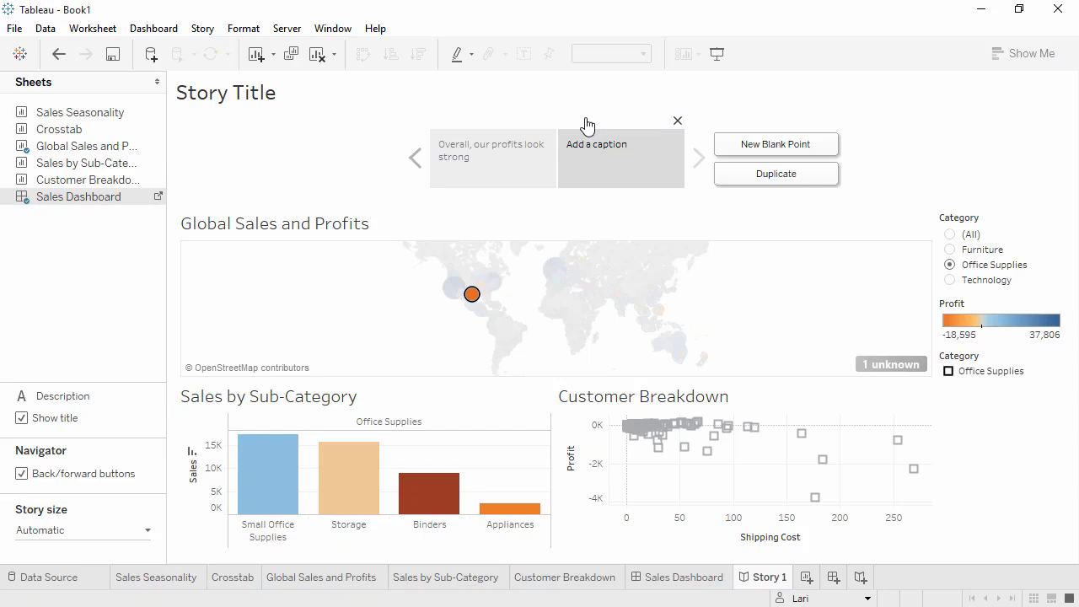
Step: Caption the second story point "But there are problem areas" and reset the Category filter to (All)
double_click(590, 157)
text(But there are problem areas)
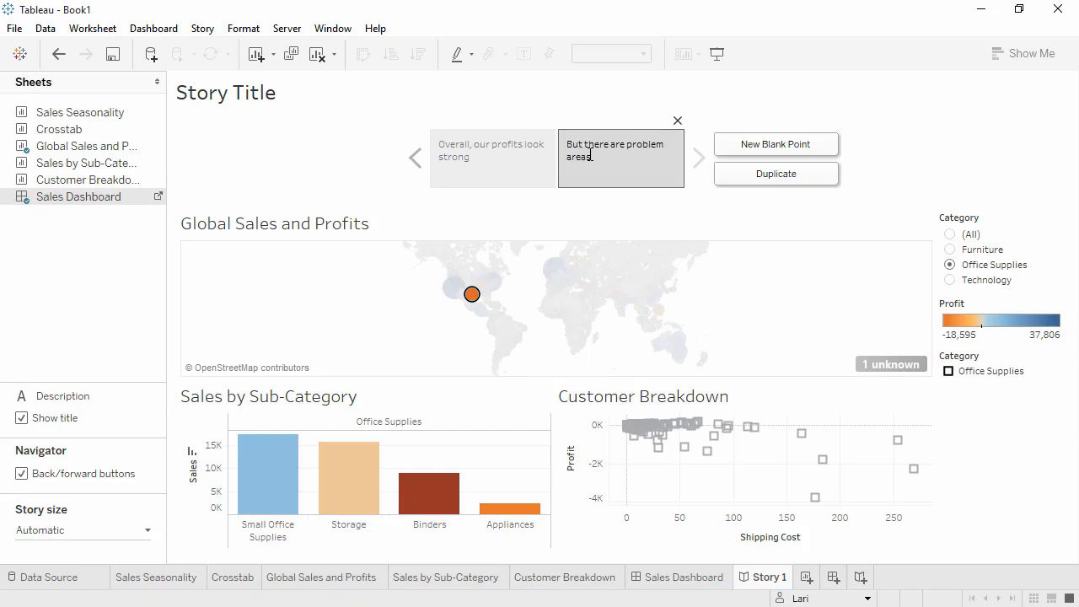
click(698, 227)
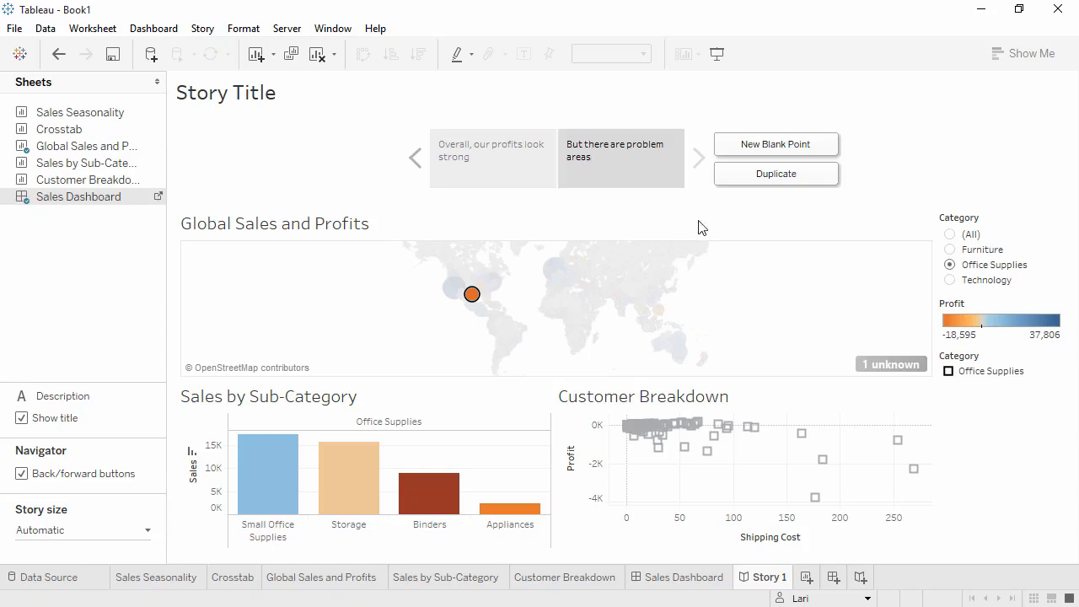
click(951, 237)
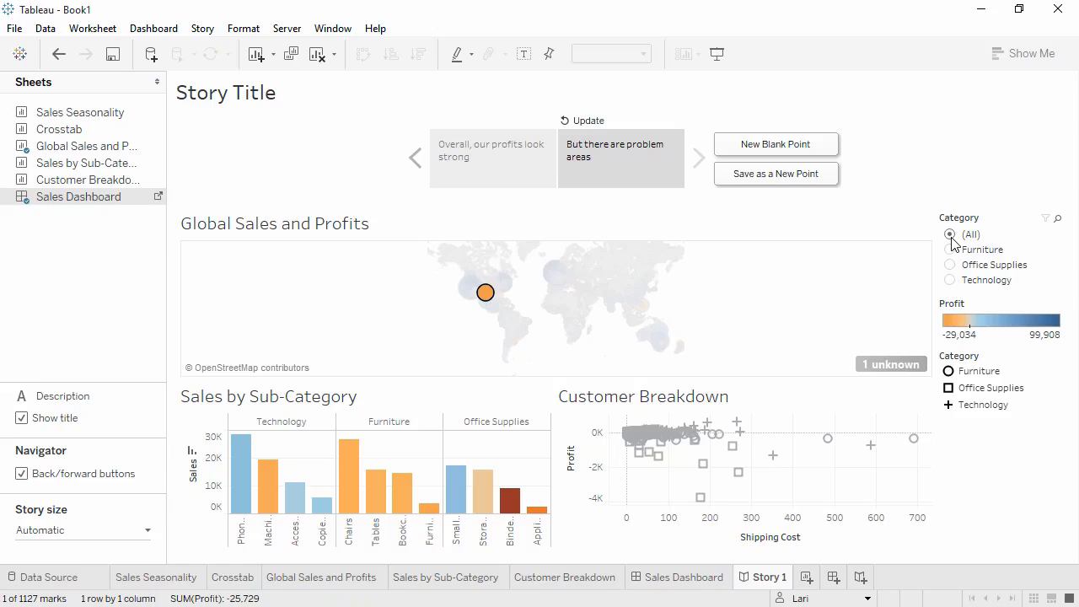
Step: Start publishing the workbook to Tableau Server with the name Global Retail Sales and Profit
click(287, 29)
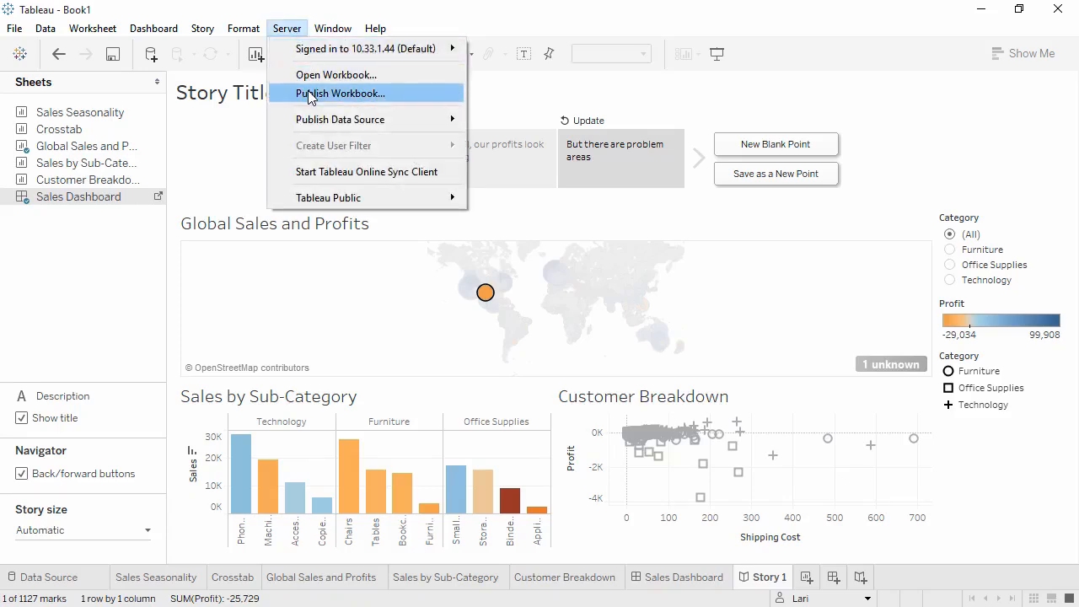
mouse_move(311, 121)
click(314, 100)
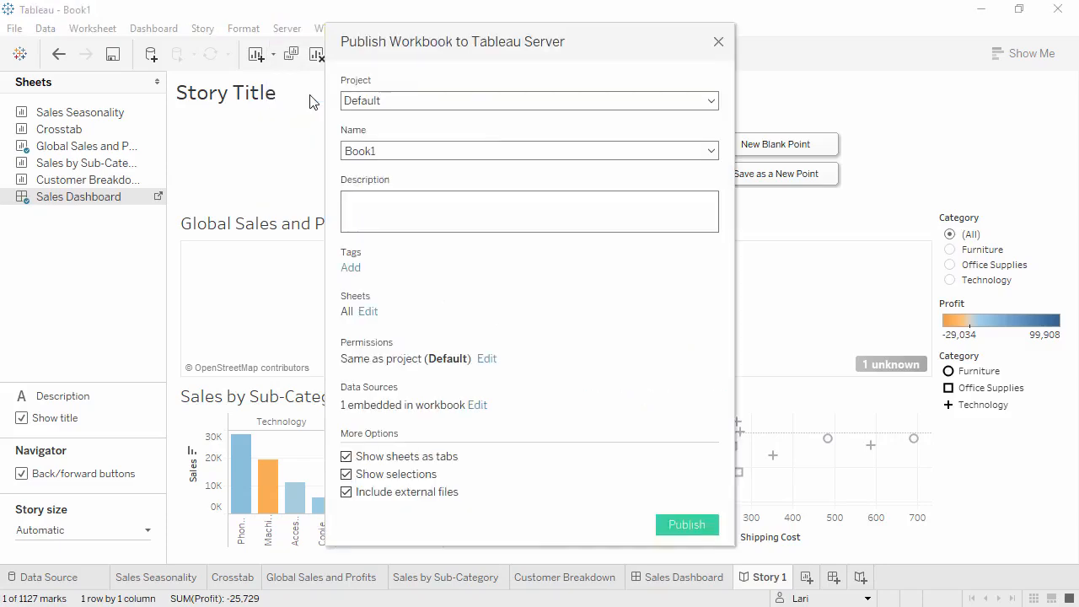
click(378, 144)
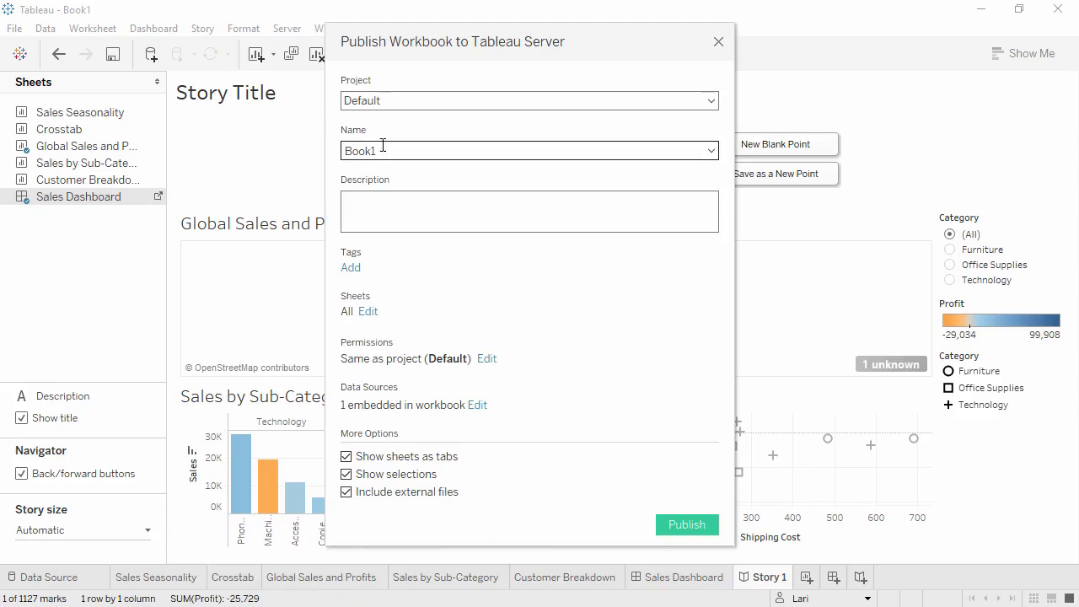
drag(385, 149, 324, 144)
text(Global Retail Sales and Profit)
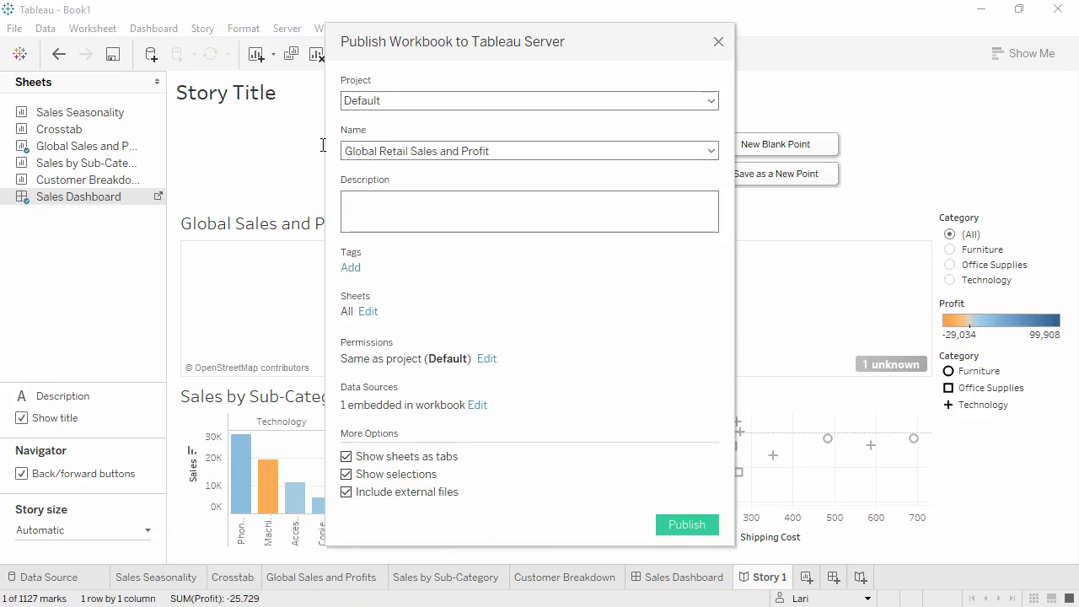
Step: Enter the workbook description "through 2015" and add the tag sales from the recent tags
click(365, 212)
text(through 2015)
click(350, 268)
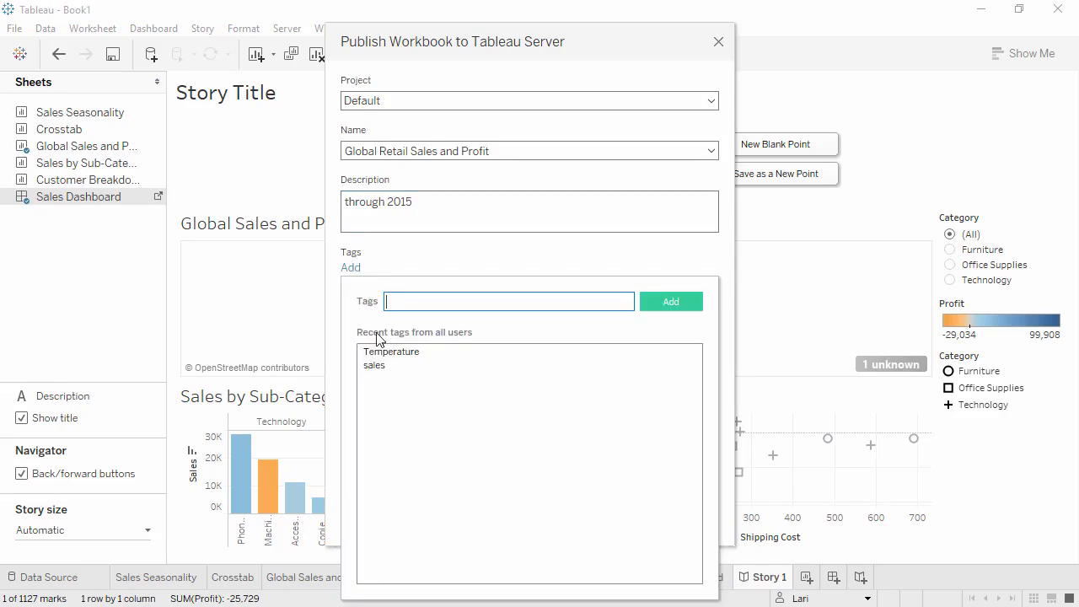
click(376, 365)
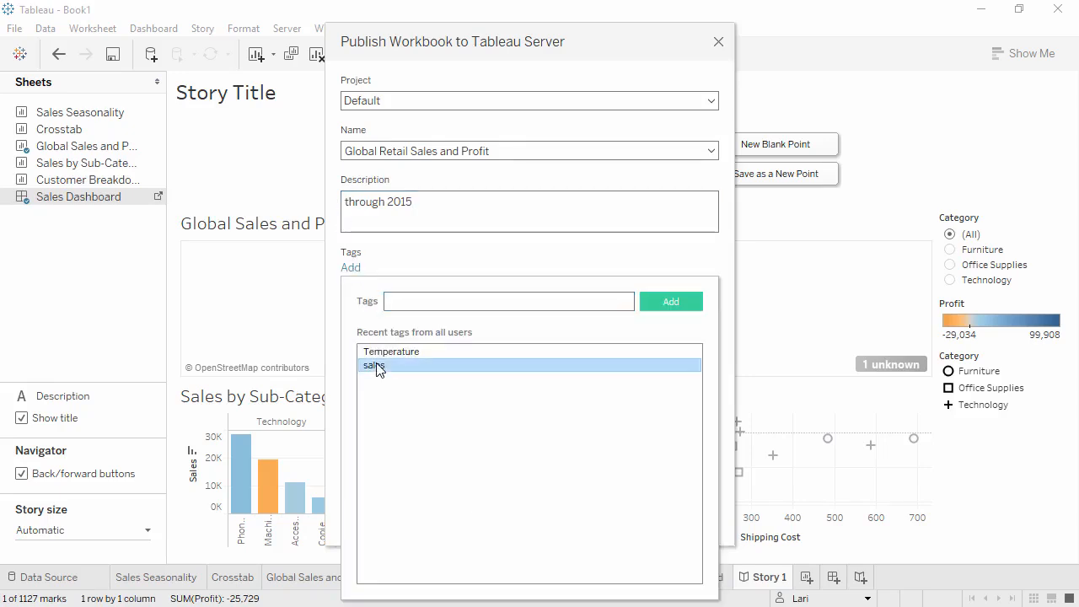
click(447, 259)
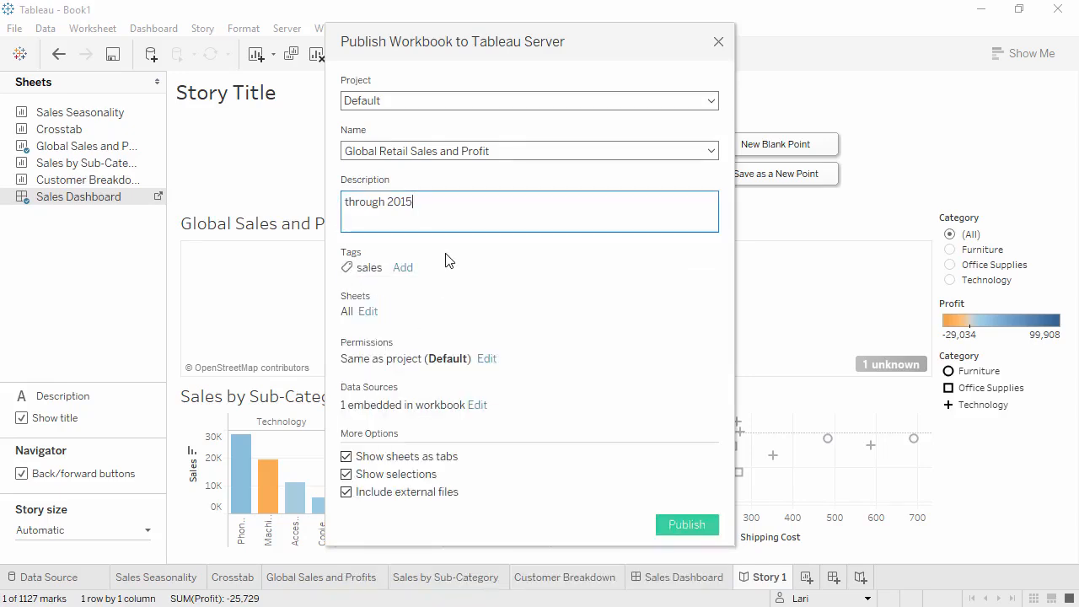
Step: Turn off Show selections and Show sheets as tabs, review the permissions, and publish the workbook
click(347, 474)
click(346, 456)
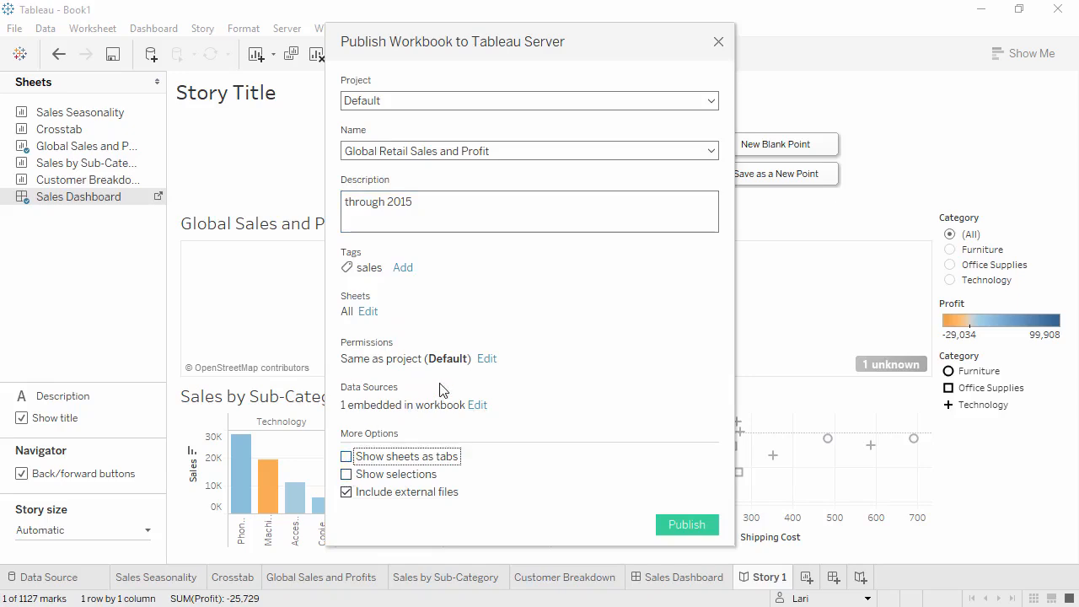
click(486, 358)
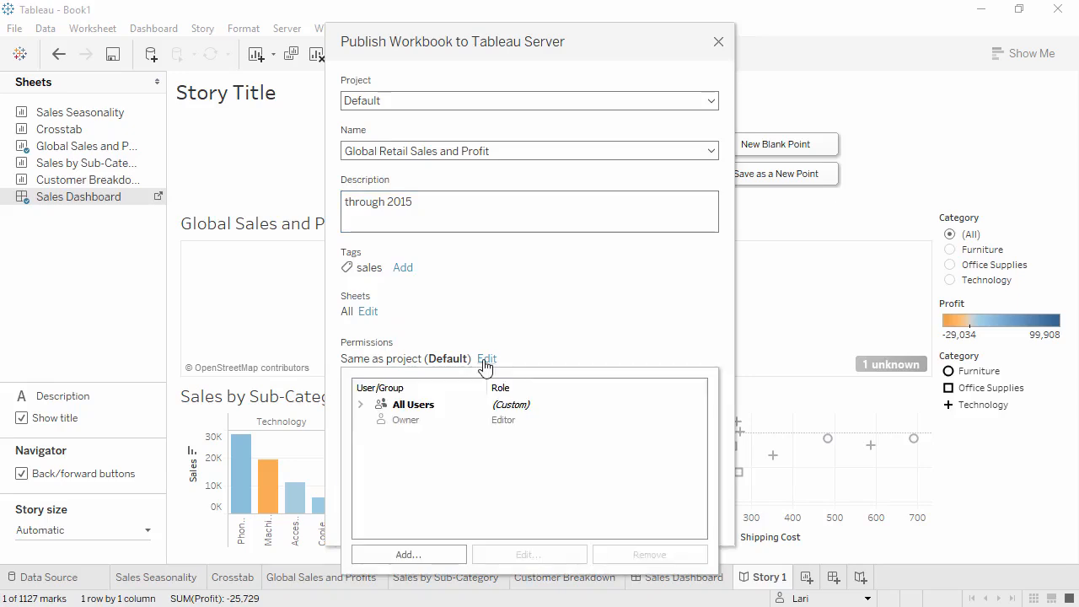
click(533, 346)
click(686, 524)
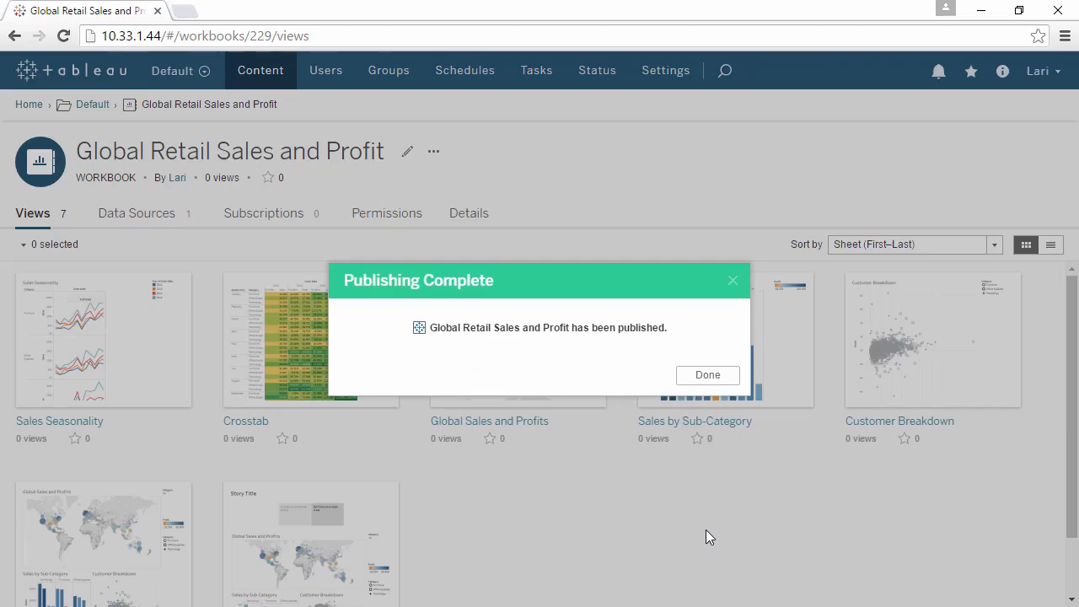
click(699, 376)
Step: Open the published Crosstab view on the server and highlight the Technology category
mouse_move(699, 381)
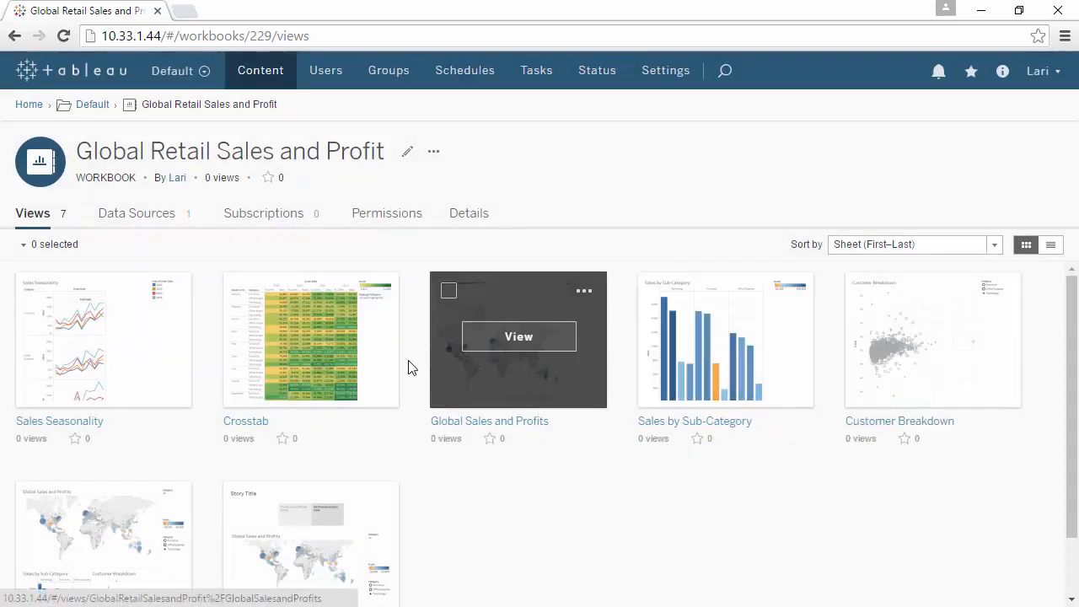
click(341, 357)
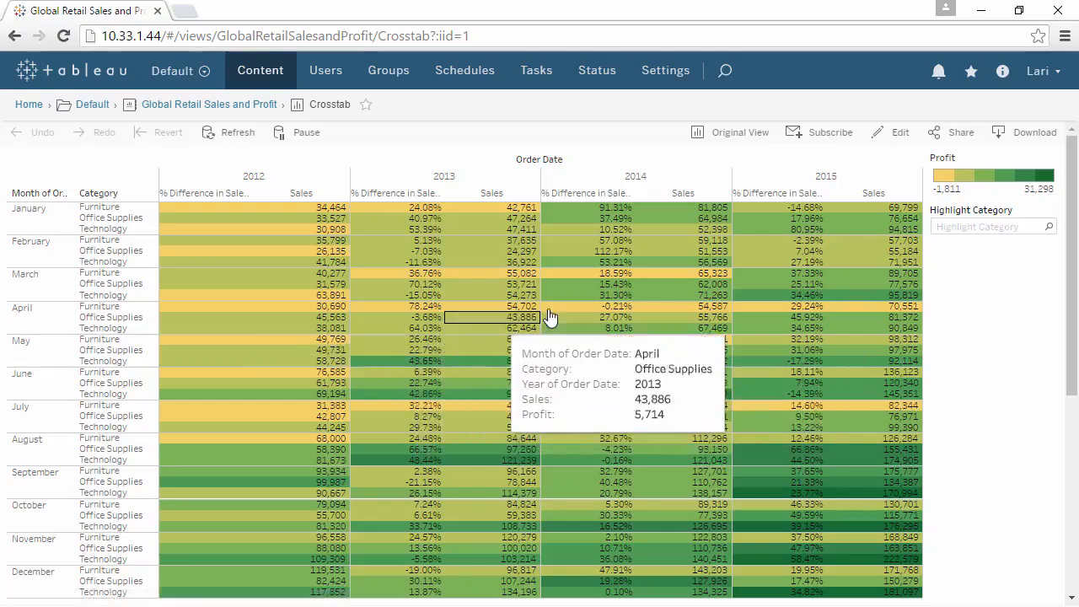
click(948, 225)
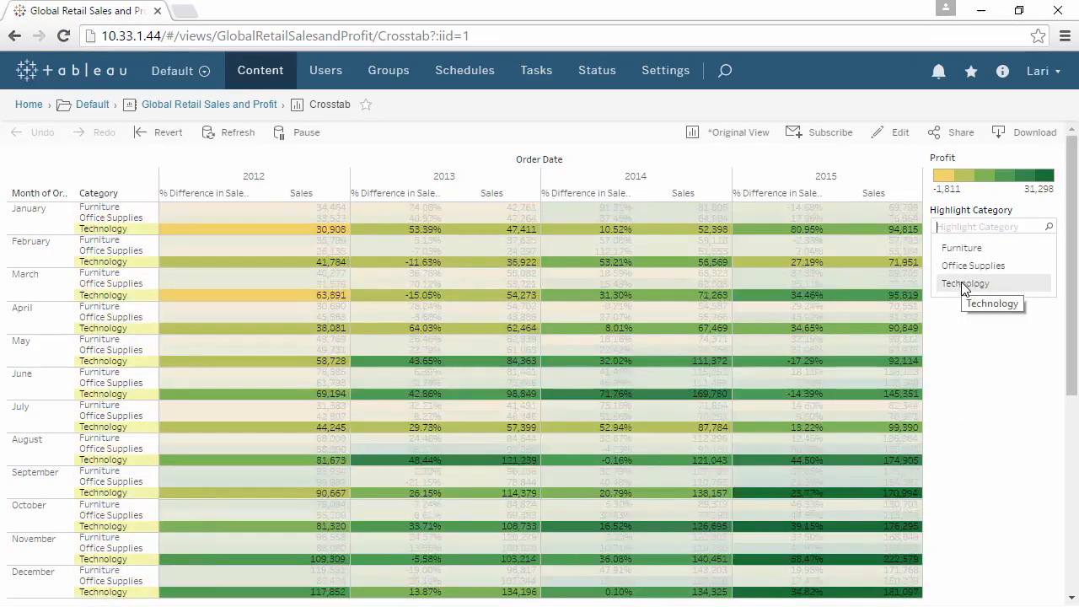
click(964, 283)
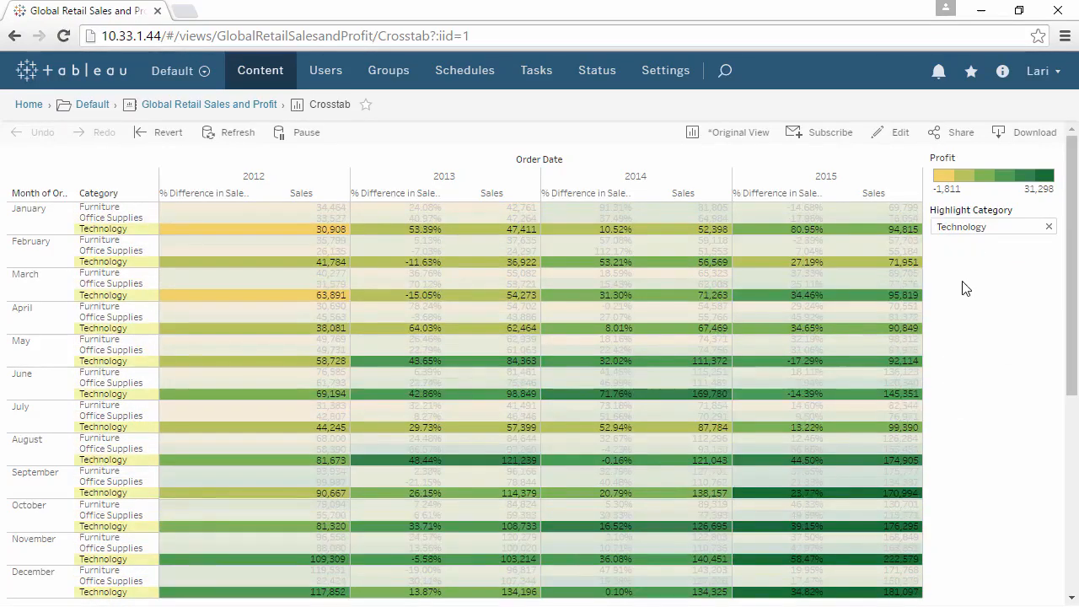
Step: Check the subscription options for the Crosstab view and mark the view as a favorite
click(831, 135)
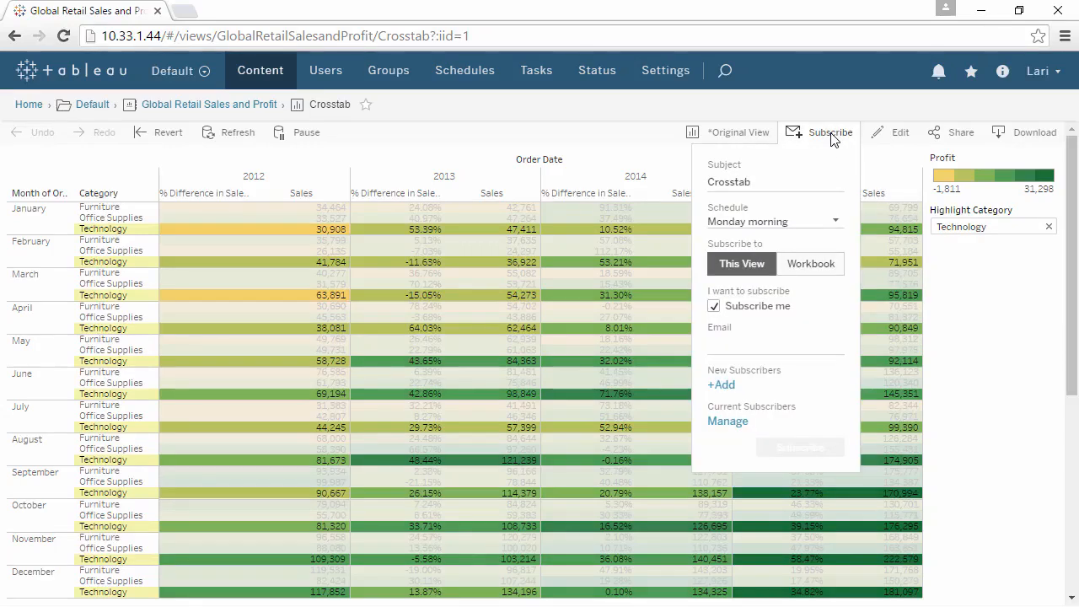
click(831, 135)
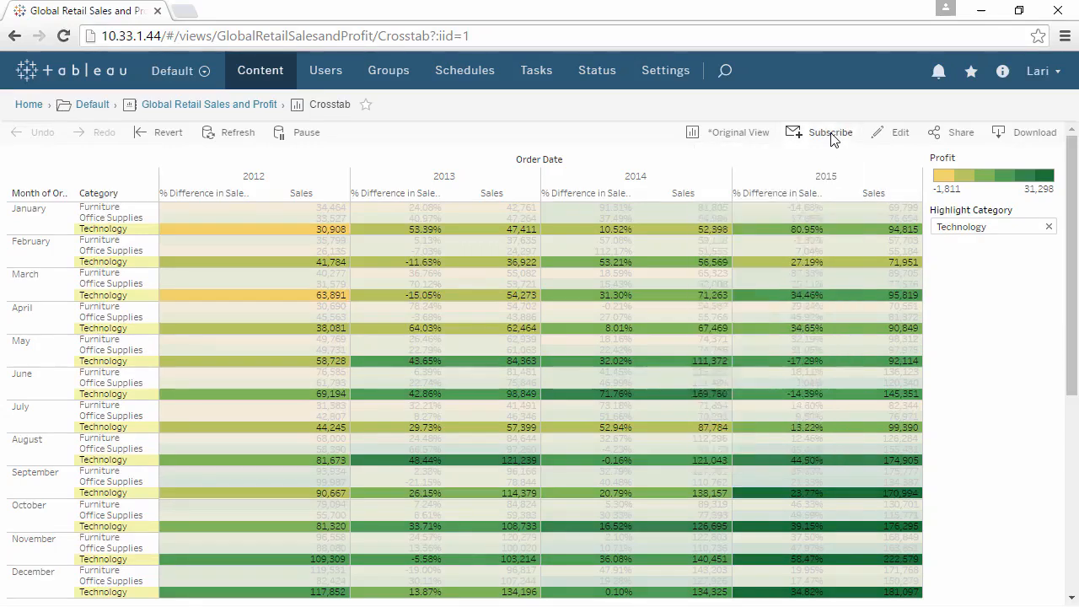
click(366, 104)
Step: Search the server content for sales
click(726, 71)
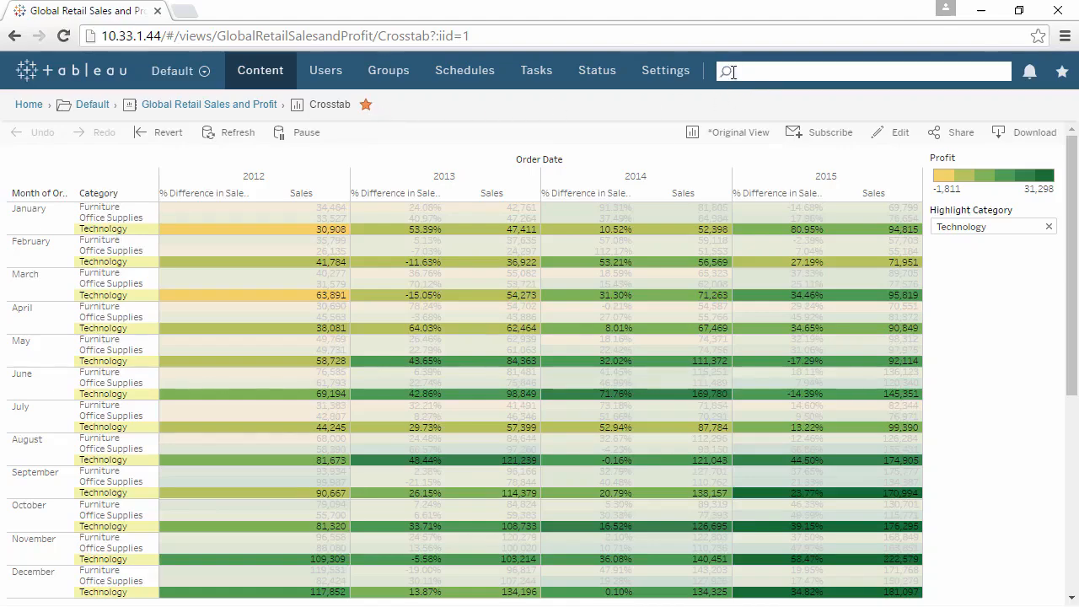
text(sales)
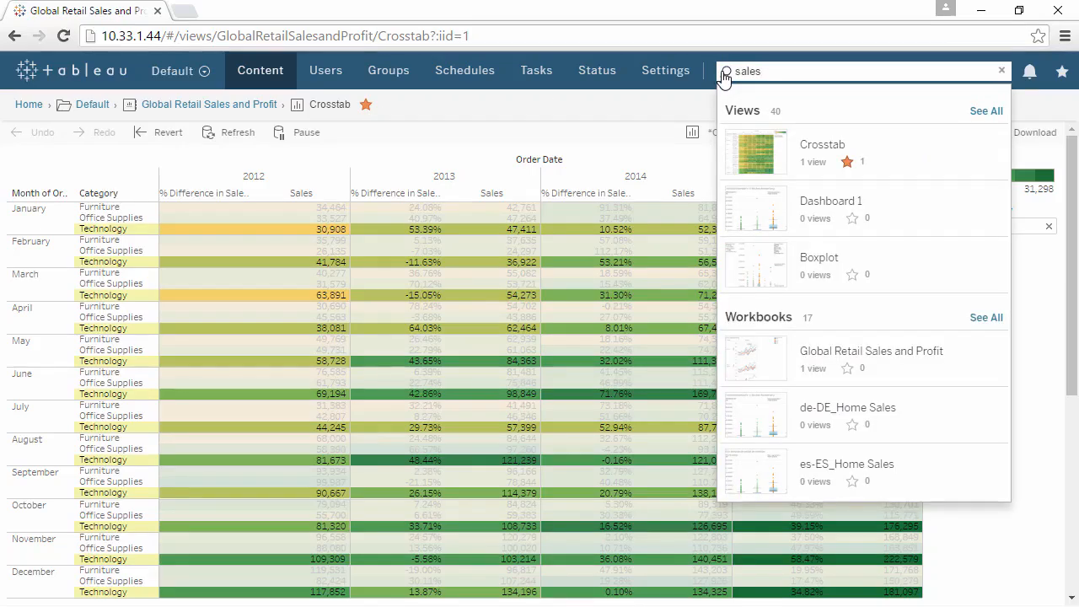
click(683, 111)
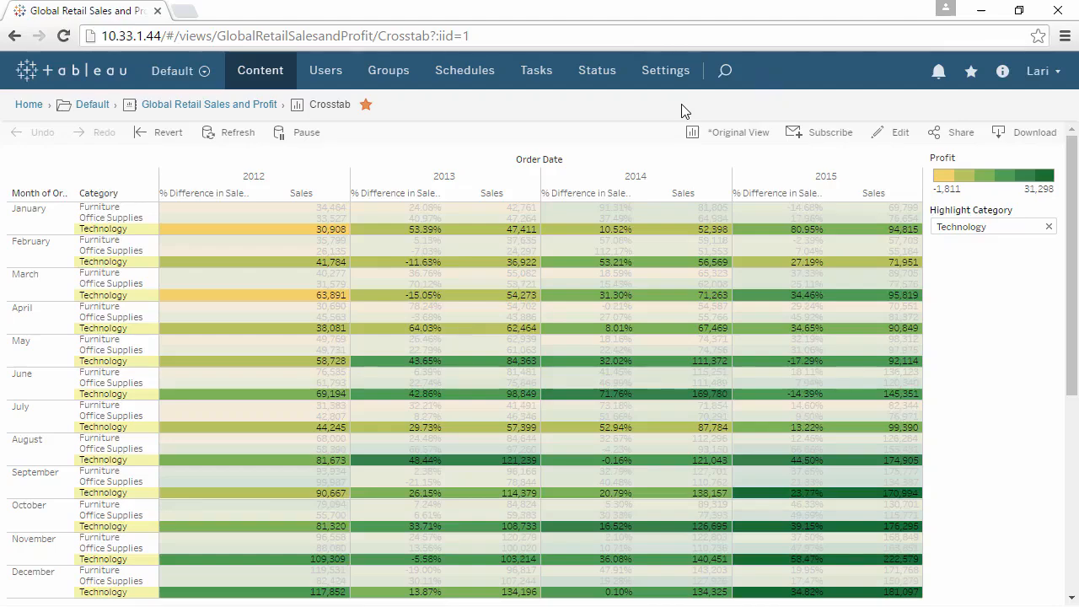